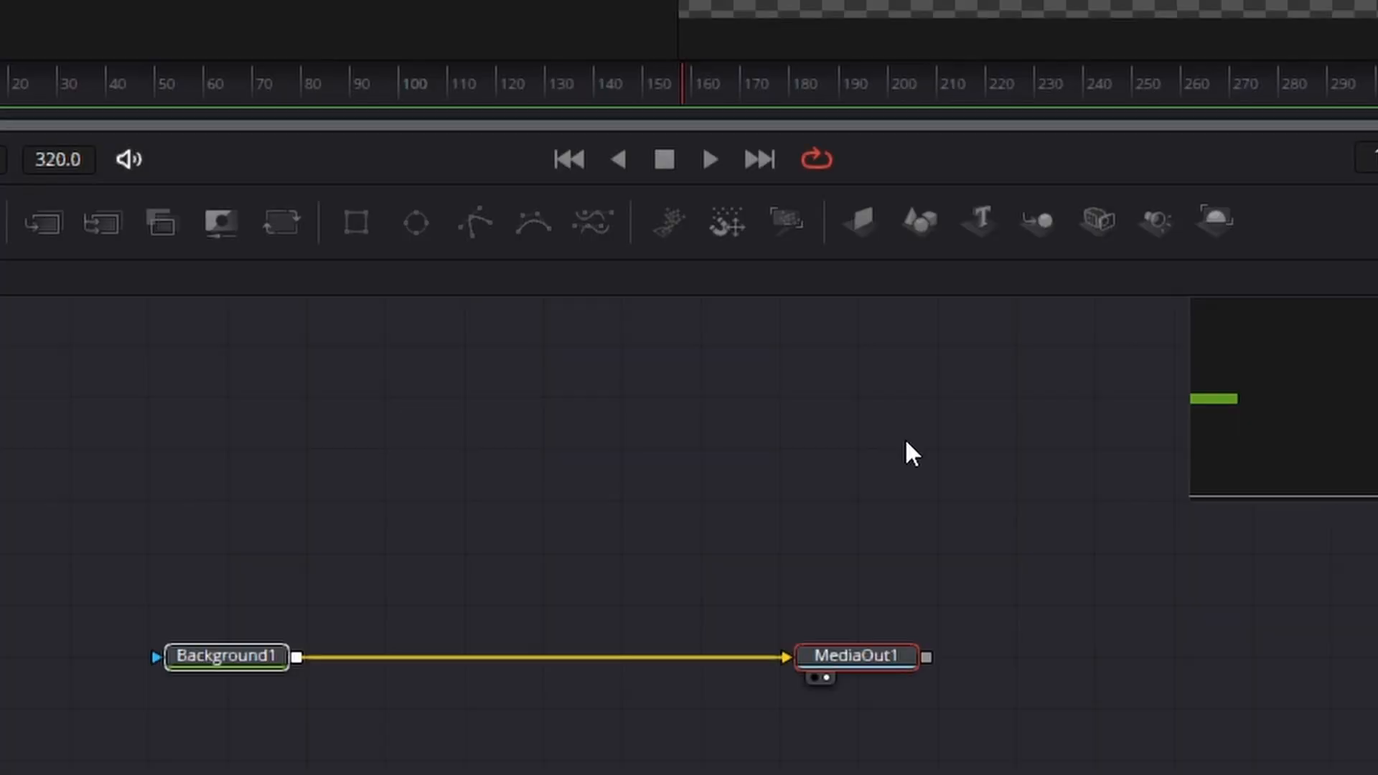
Step: Add a Text3D node and two Merge3D nodes, and chain them from Text3D1 through Merge3D1 into Merge3D2
click(905, 439)
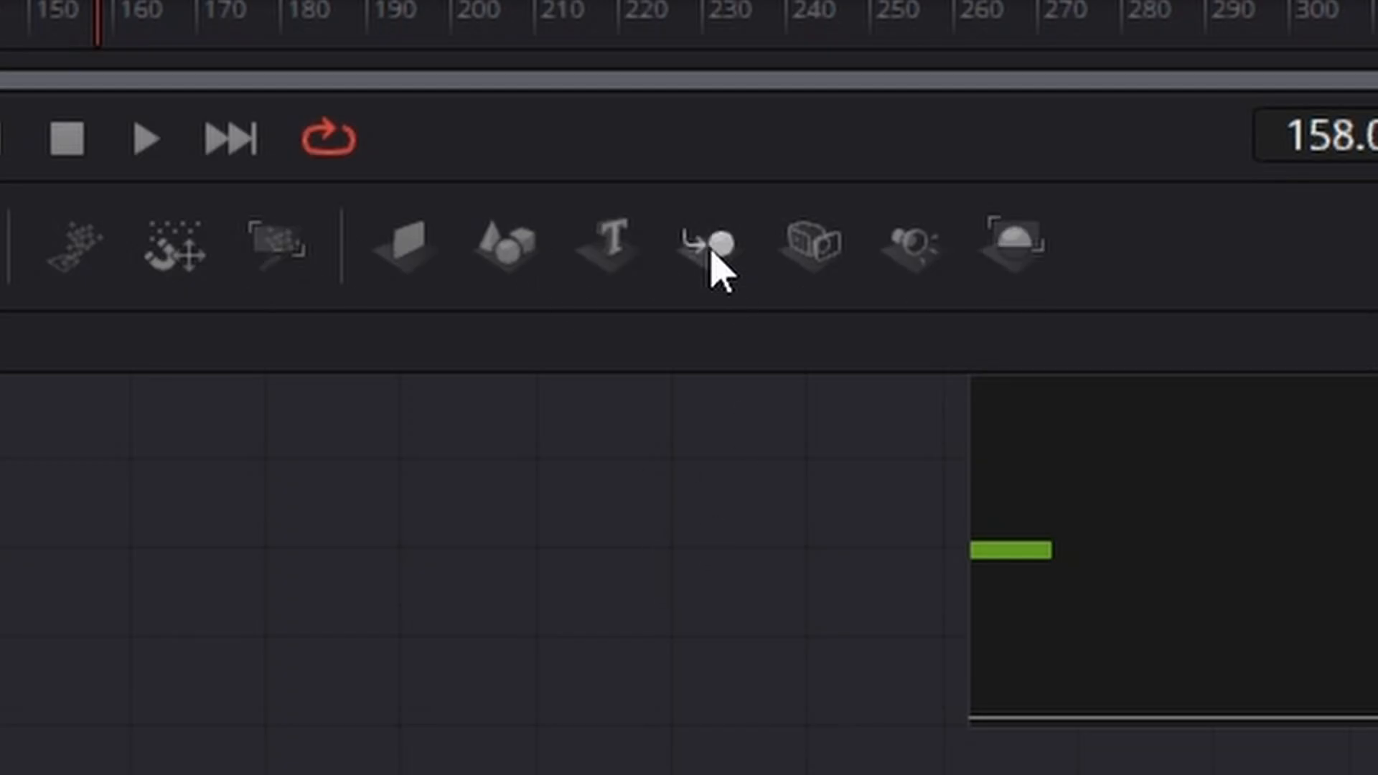
drag(619, 240, 0, 663)
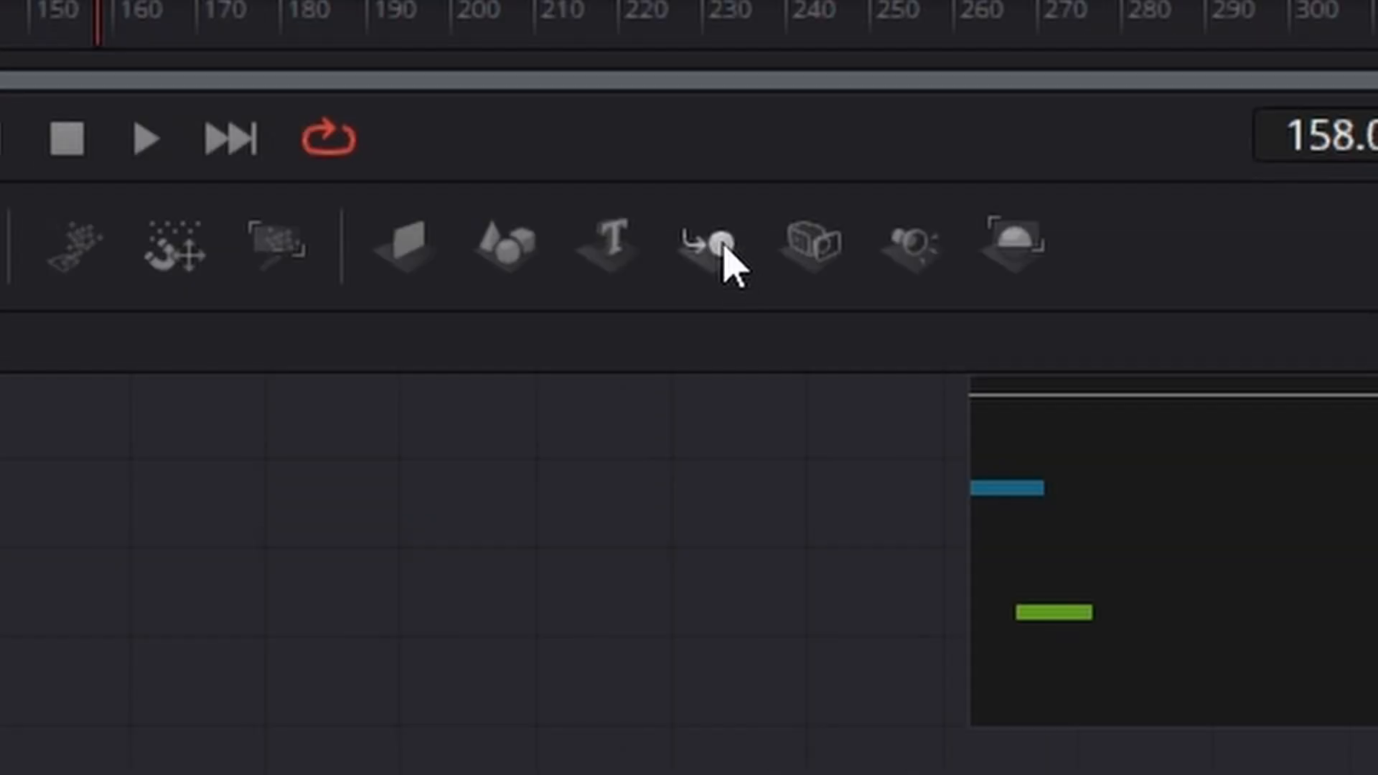
drag(720, 243, 0, 664)
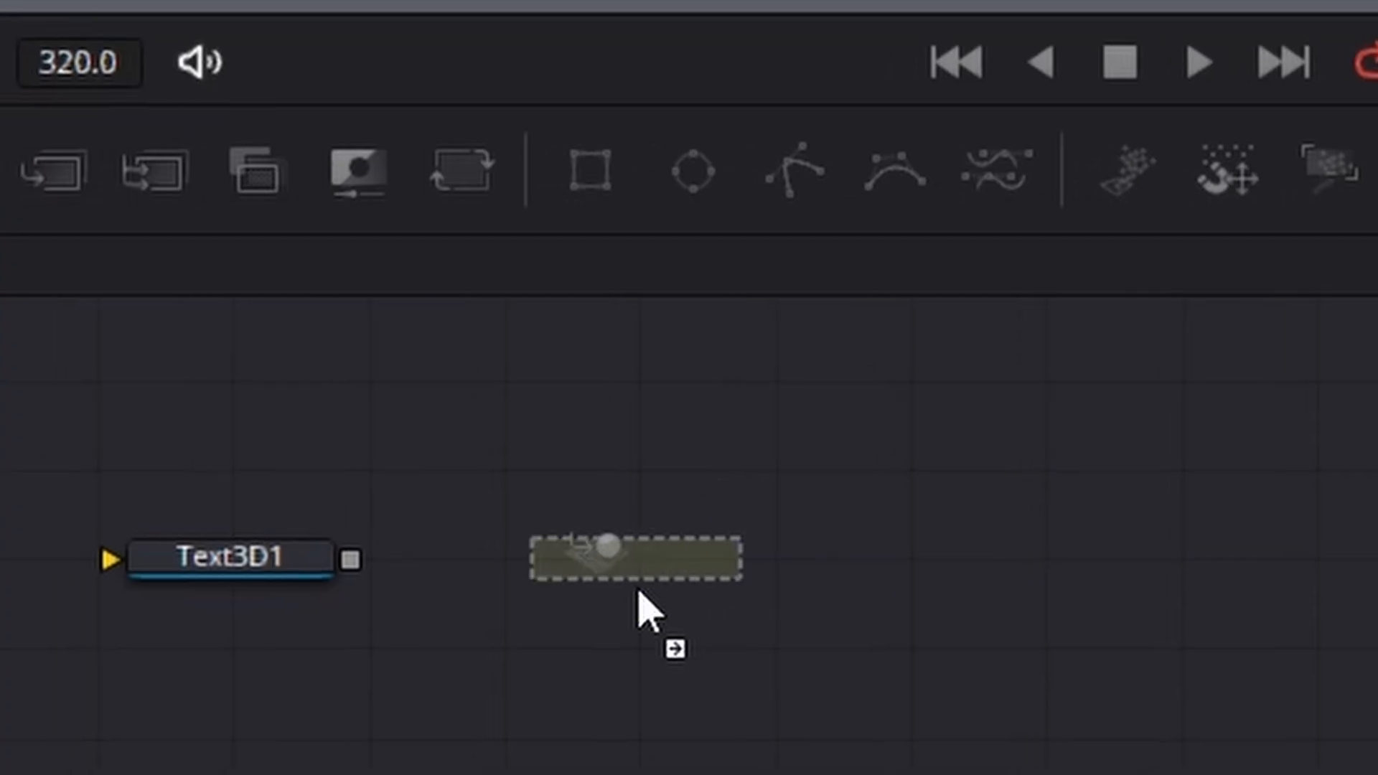
drag(1374, 467, 1169, 593)
drag(488, 562, 763, 588)
drag(887, 552, 1345, 572)
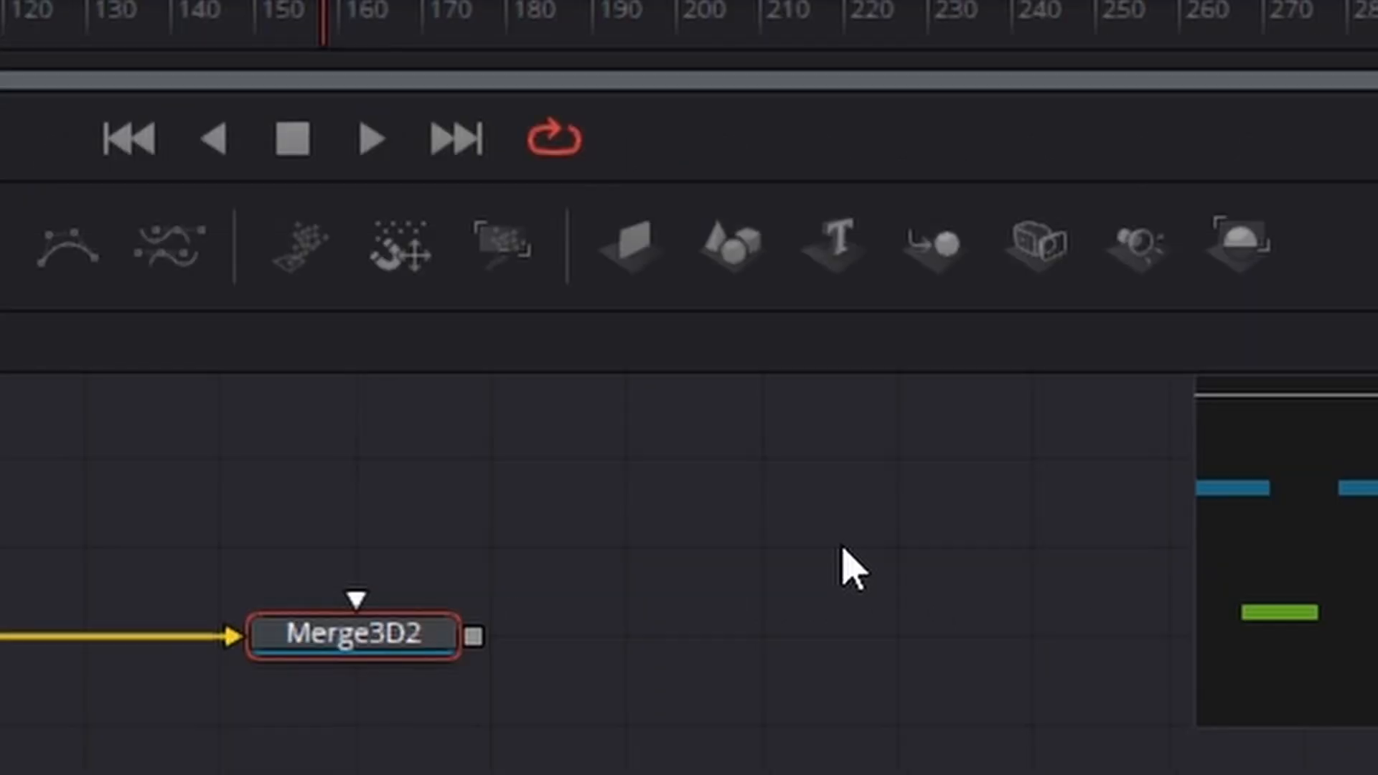
Step: Add a Camera3D node above Merge3D2 and connect its output to Merge3D2
click(843, 550)
drag(1061, 244, 388, 502)
drag(506, 479, 392, 631)
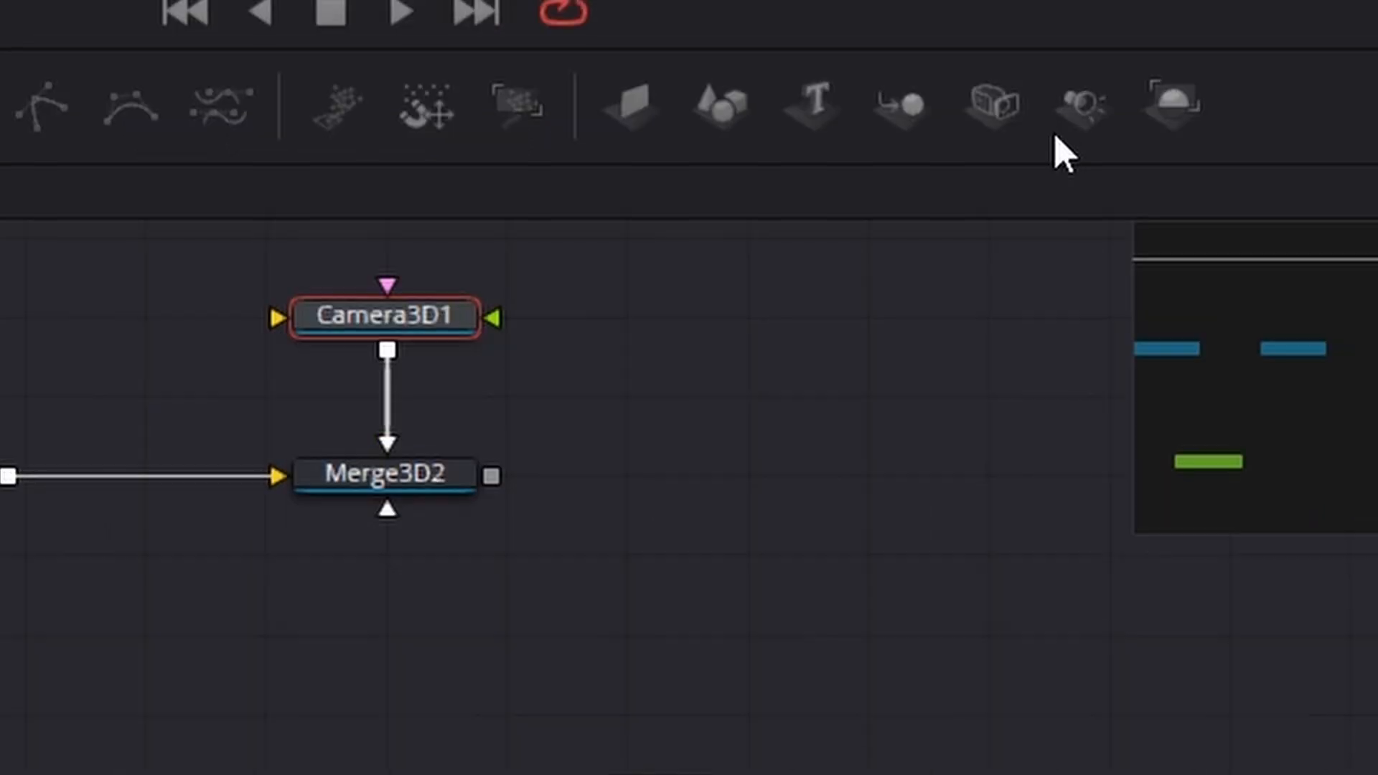
Step: Add a SpotLight node below Merge3D2 and connect its output to Merge3D2
drag(1159, 249, 389, 774)
drag(387, 631, 387, 631)
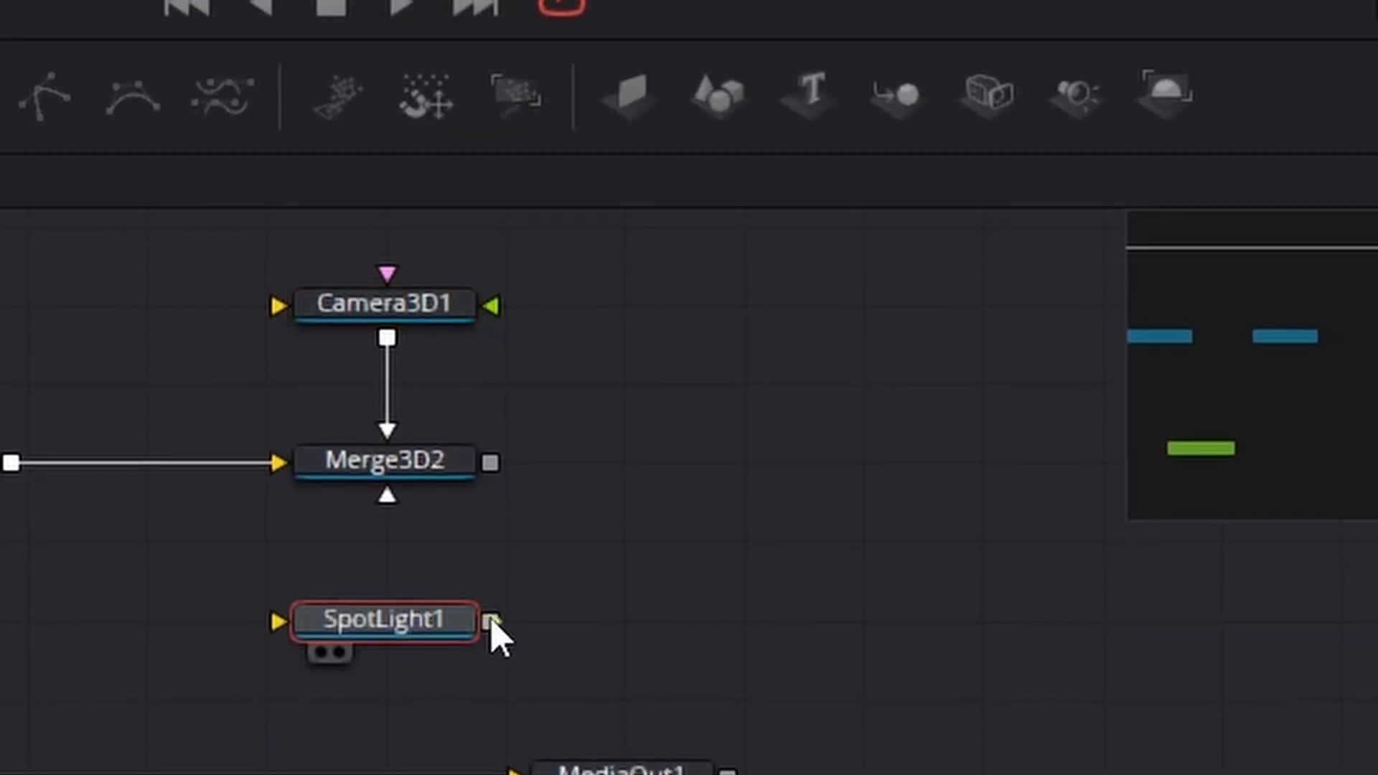
drag(491, 621, 422, 483)
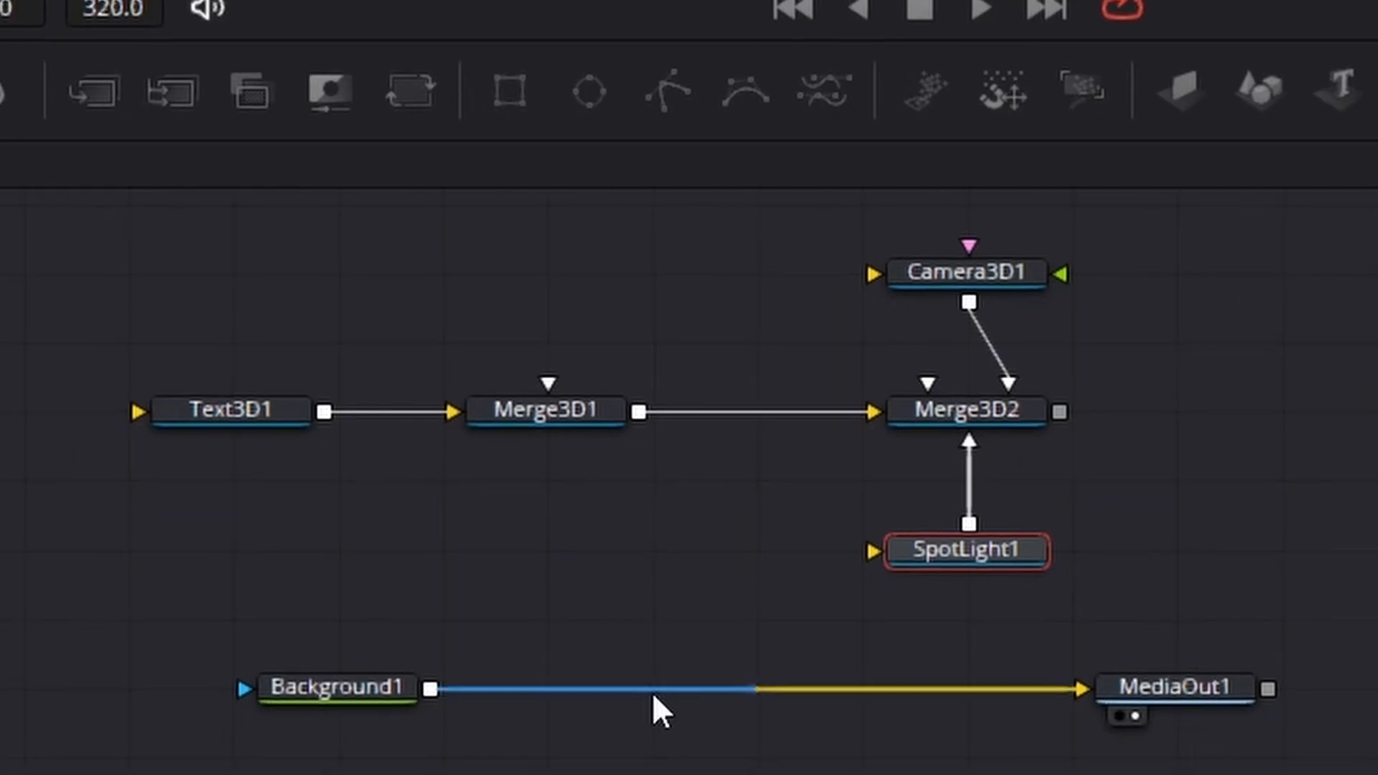
Step: Add a Renderer3D node fed by Merge3D2 and merge its output over Background1 ahead of MediaOut1, making room for the new nodes
drag(1181, 690, 1308, 688)
click(1122, 341)
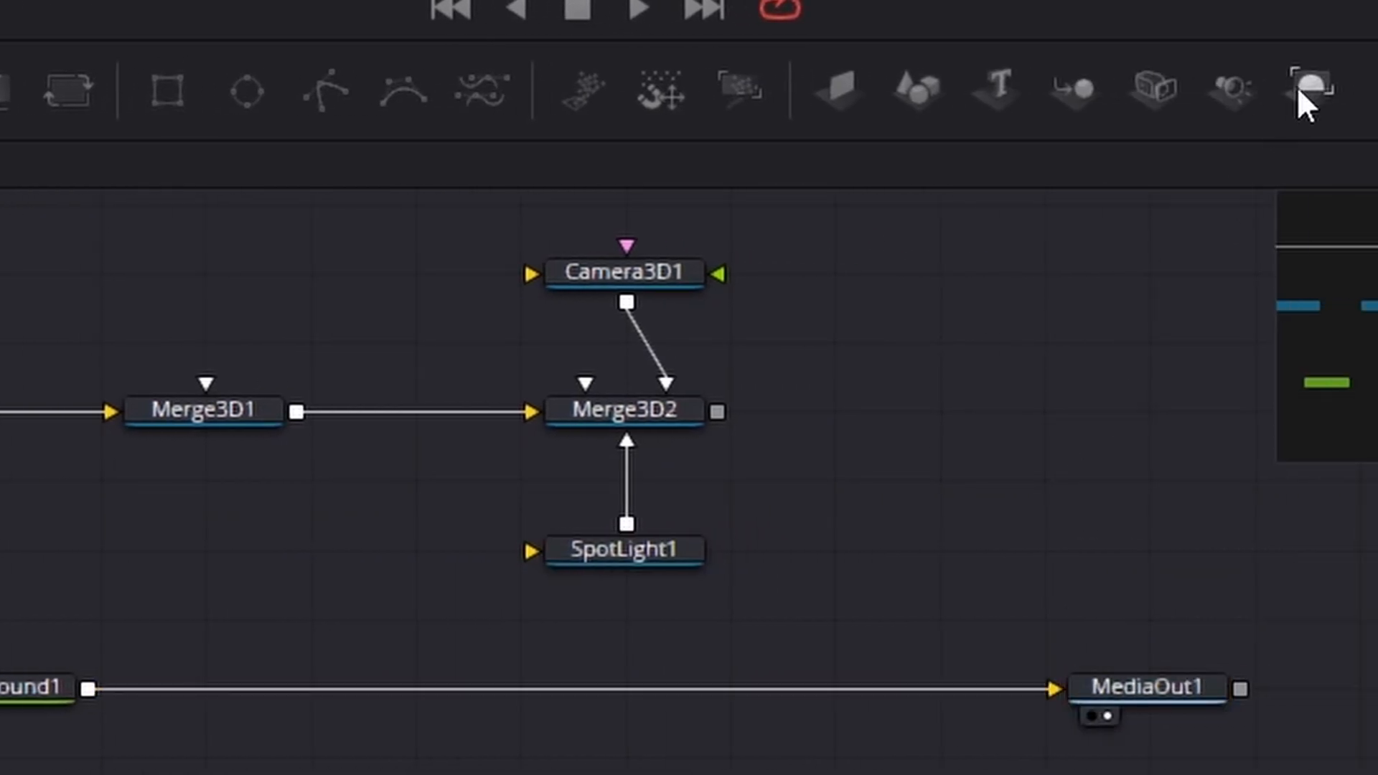
drag(1338, 93, 971, 506)
drag(748, 451, 0, 774)
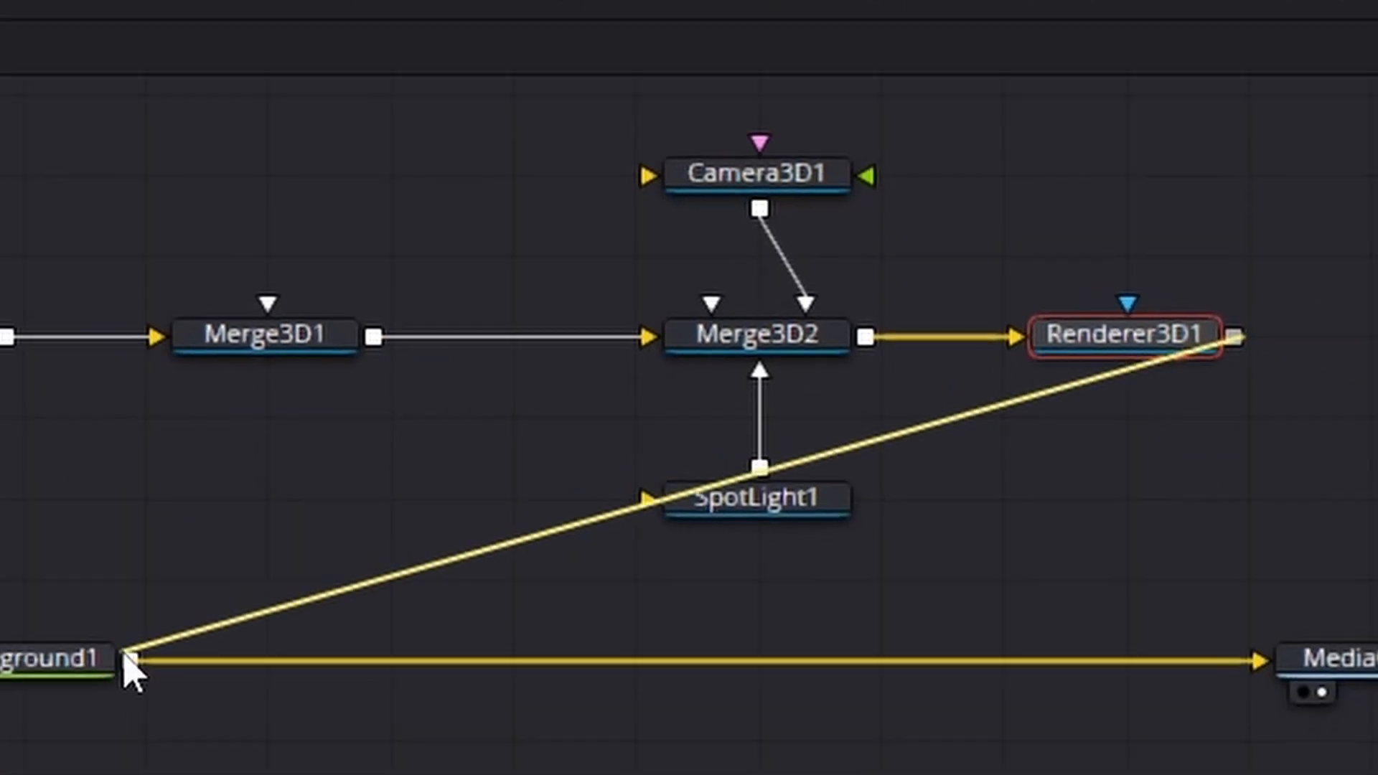
drag(129, 671, 215, 600)
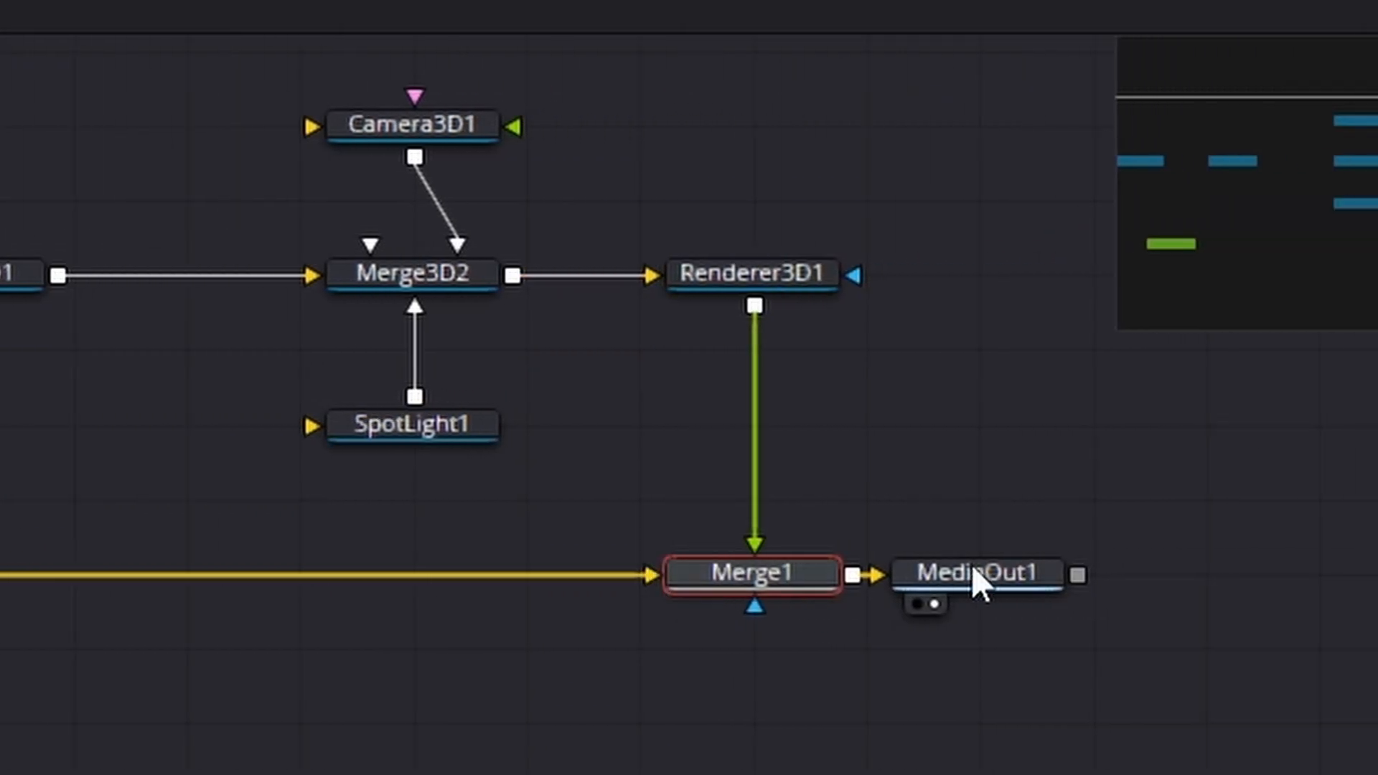
drag(971, 563, 1333, 566)
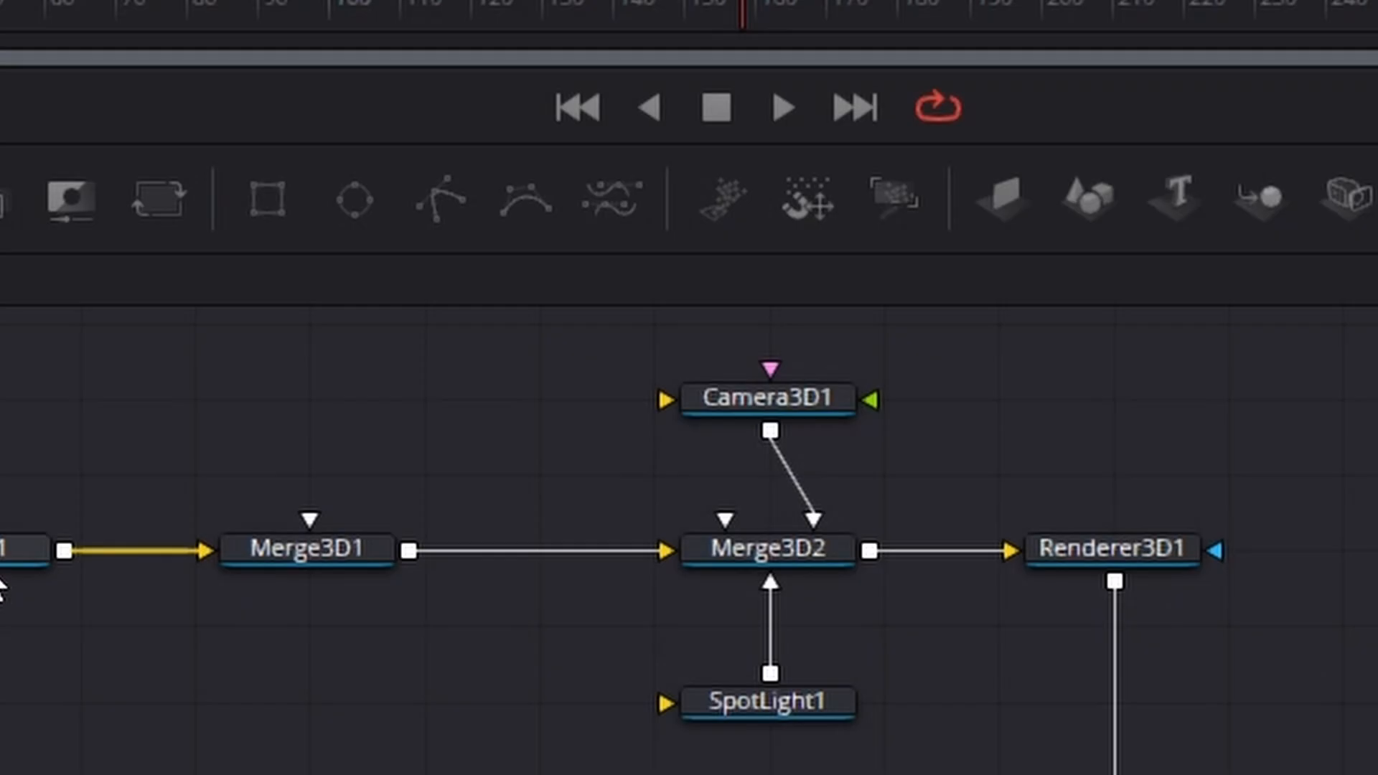
Step: Enter BIG MOVIE as the text of the Text3D1 node
drag(13, 556, 356, 414)
click(332, 393)
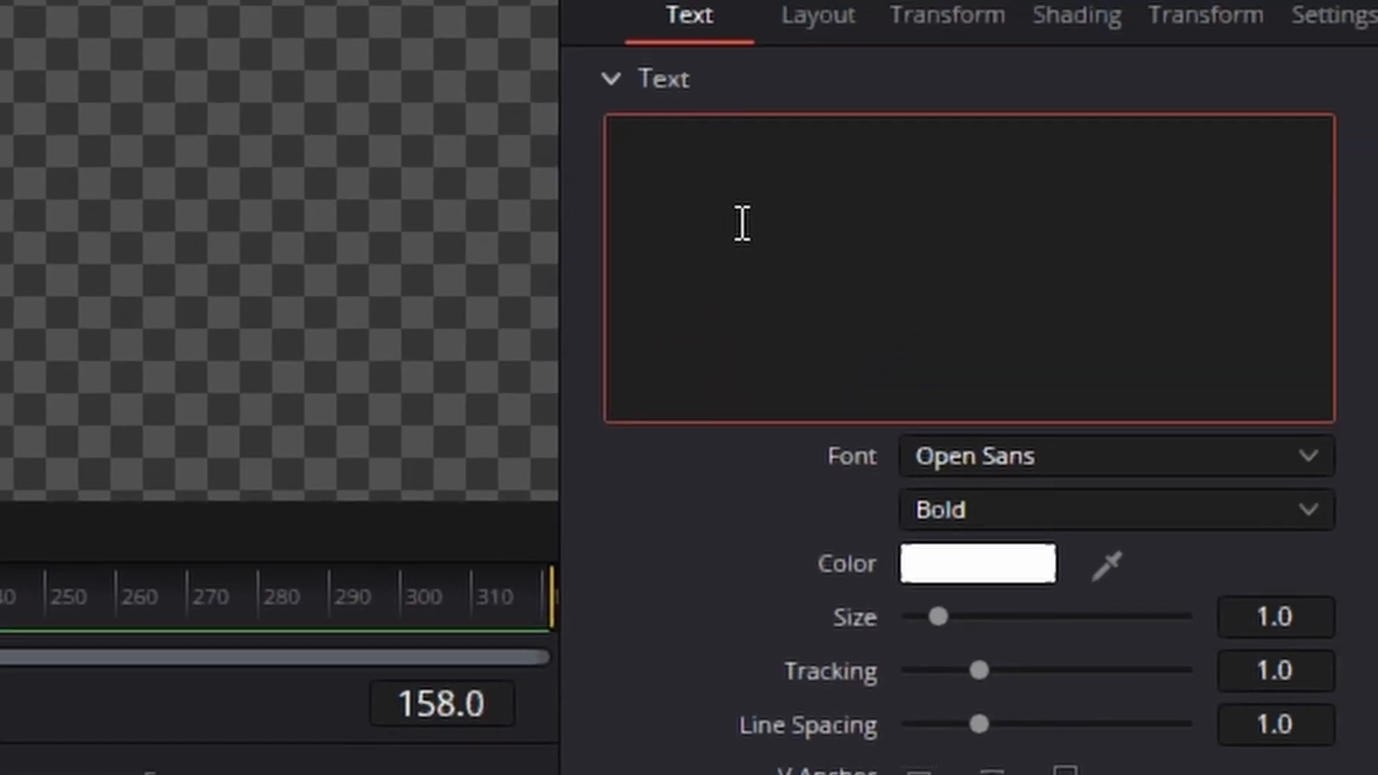
click(742, 224)
text(BIG MOVIE)
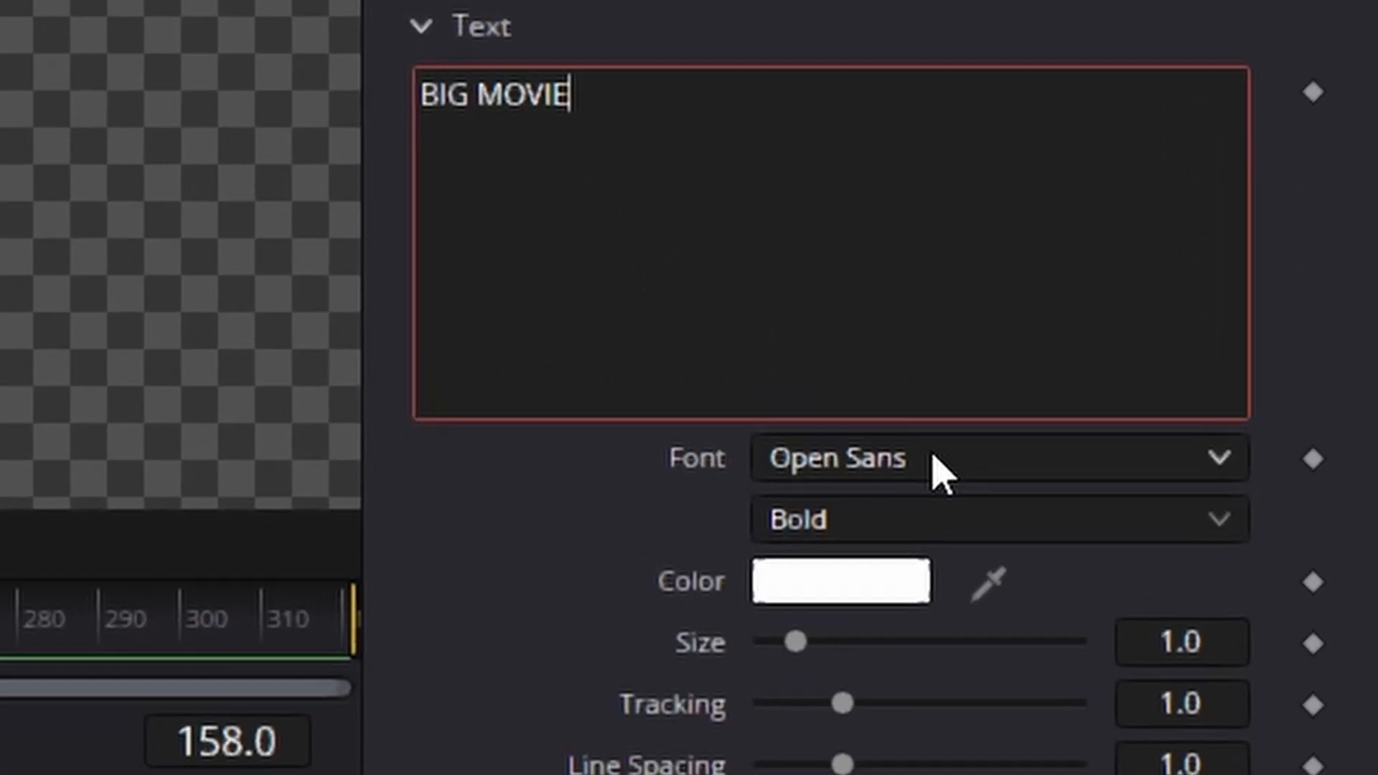
Step: Change the font of the BIG MOVIE text from Open Sans to a tall, condensed typeface
click(982, 632)
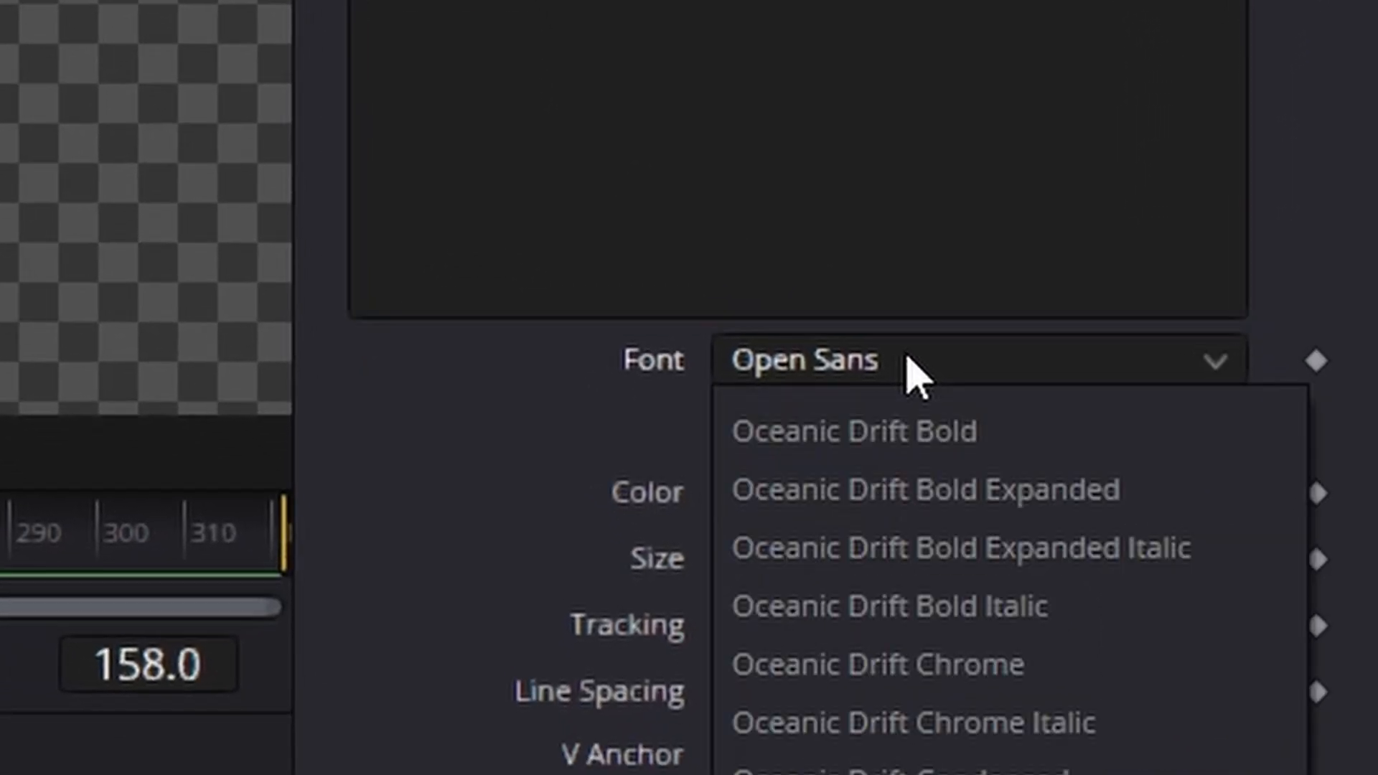
scroll(846, 344, down, 20)
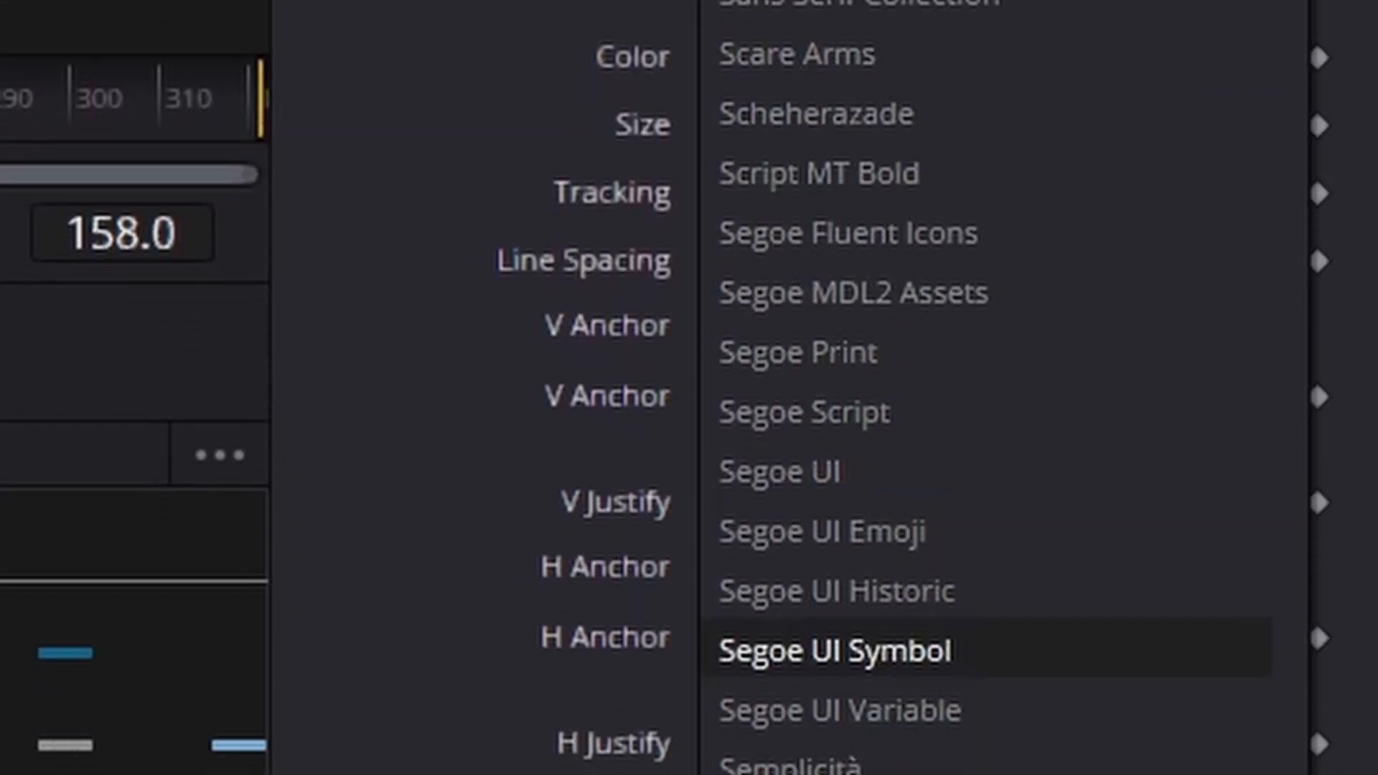
click(837, 455)
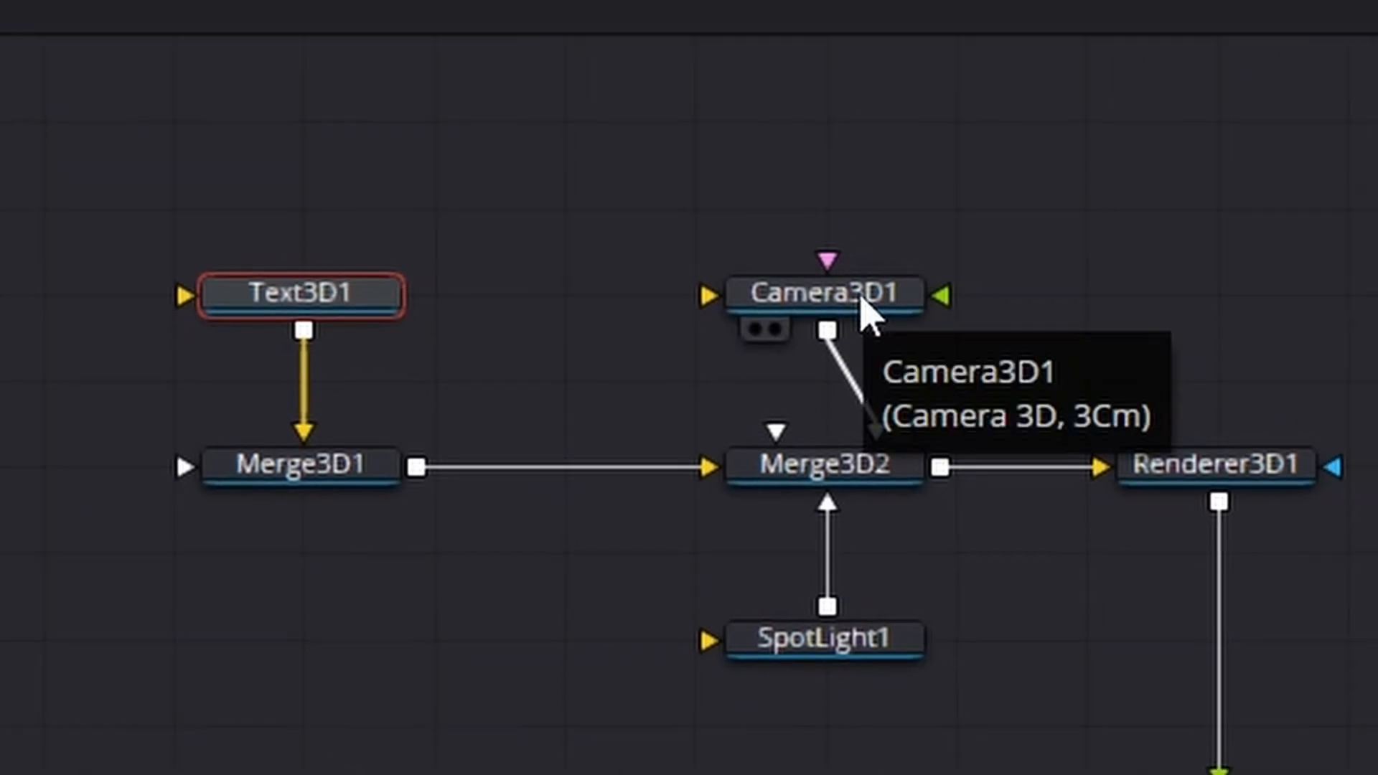
Step: Show Camera3D1 in the first viewer from the Top and move the camera back along Z until the title fits the frame
click(868, 307)
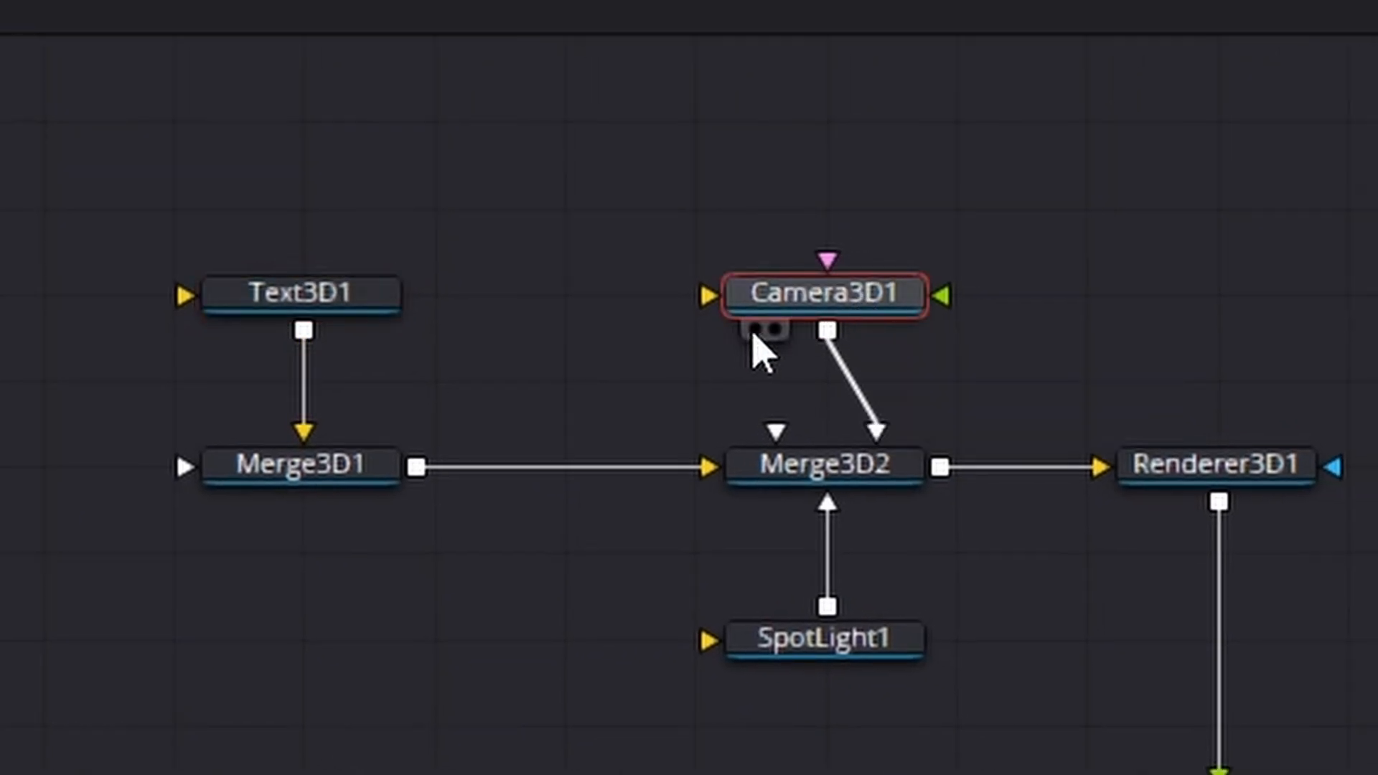
click(755, 330)
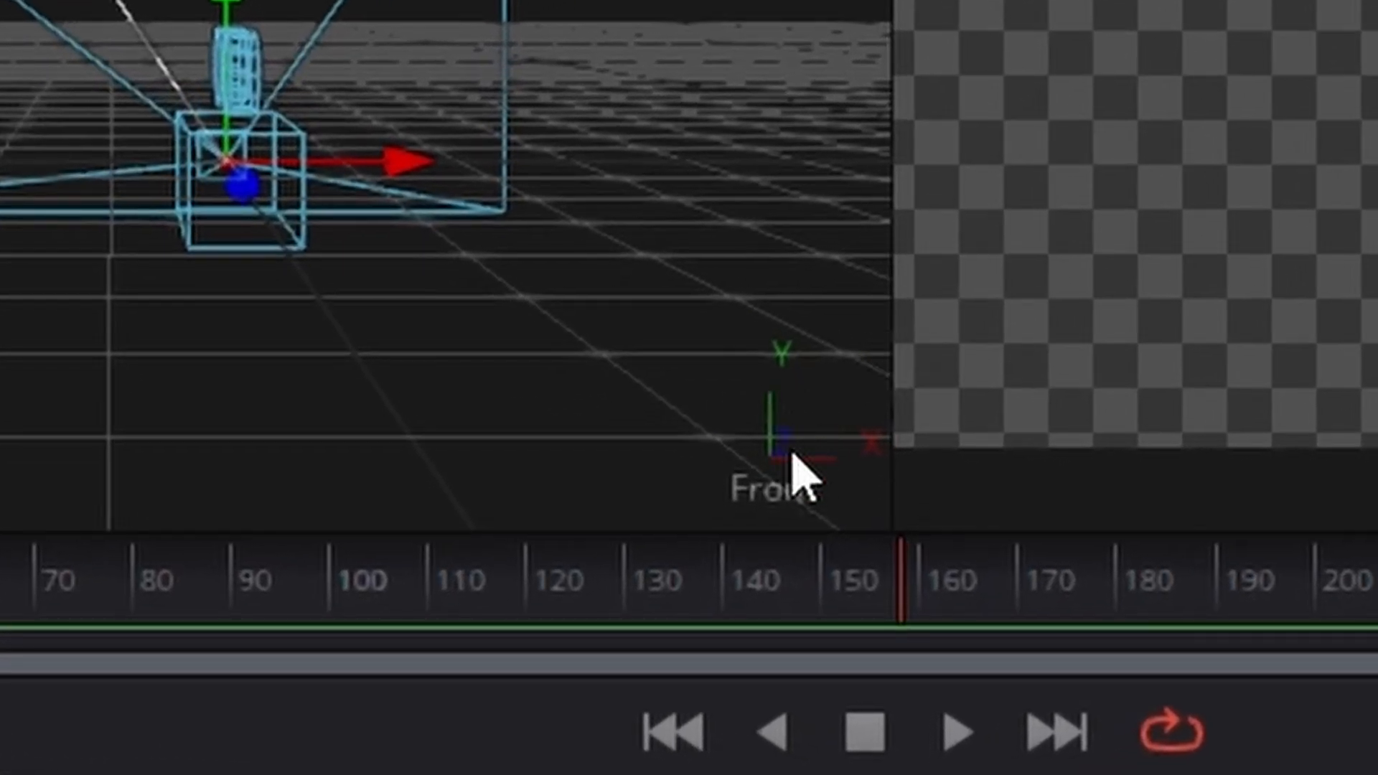
right_click(797, 467)
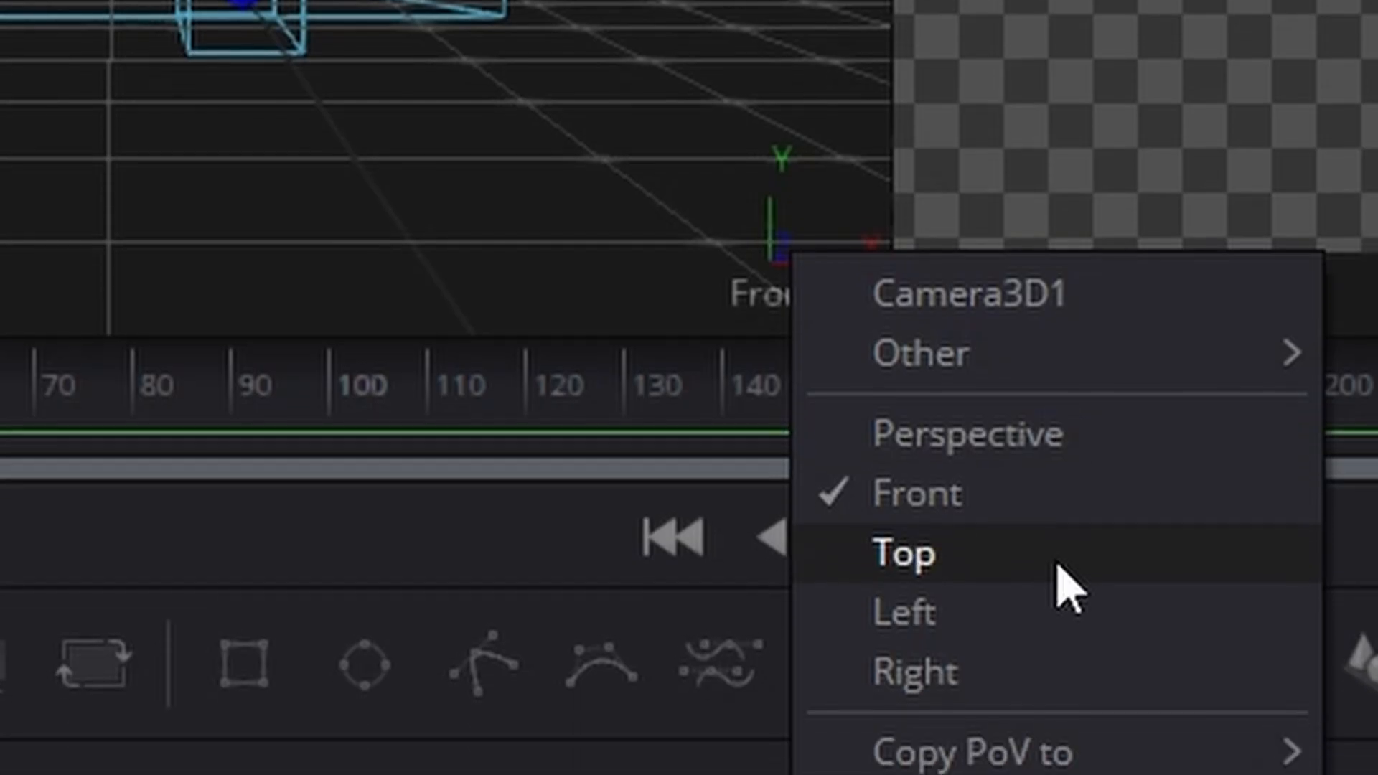
click(1059, 567)
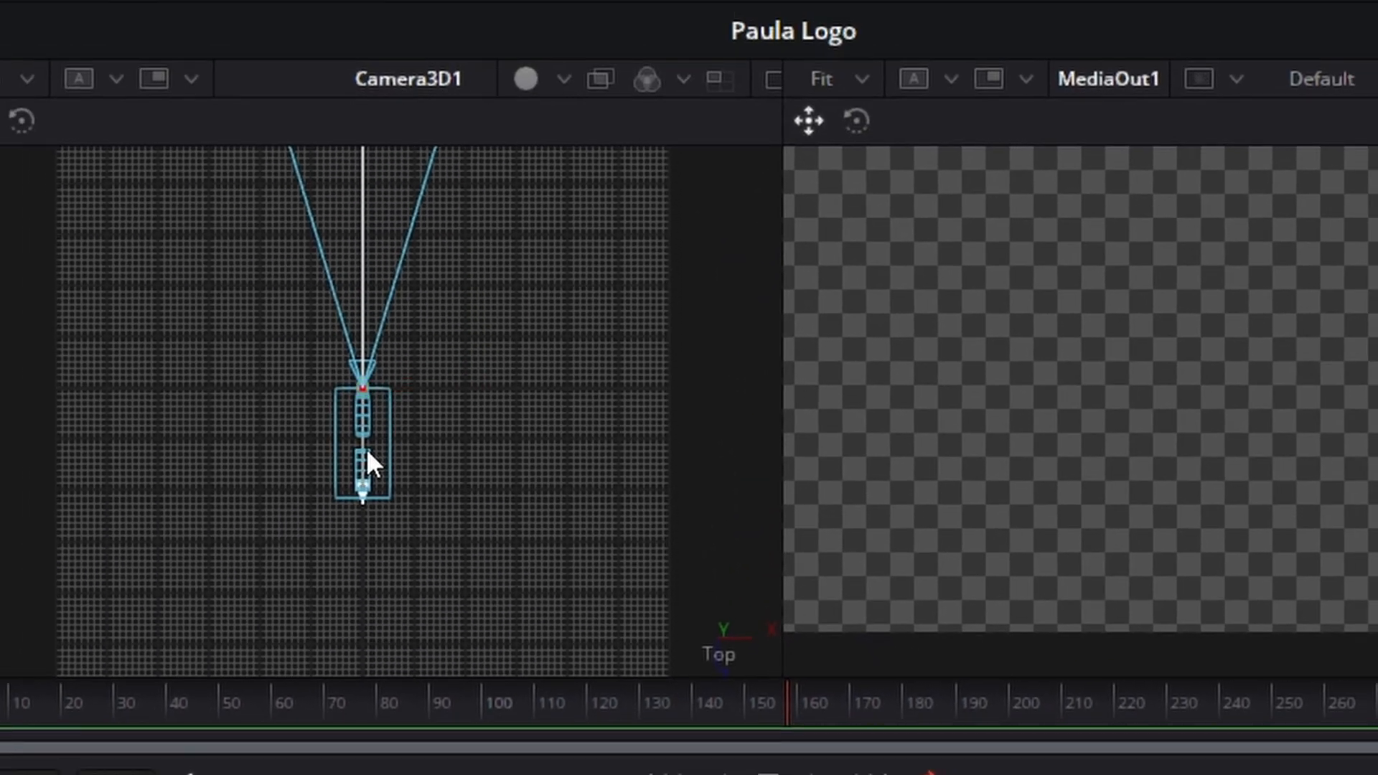
drag(367, 451, 294, 610)
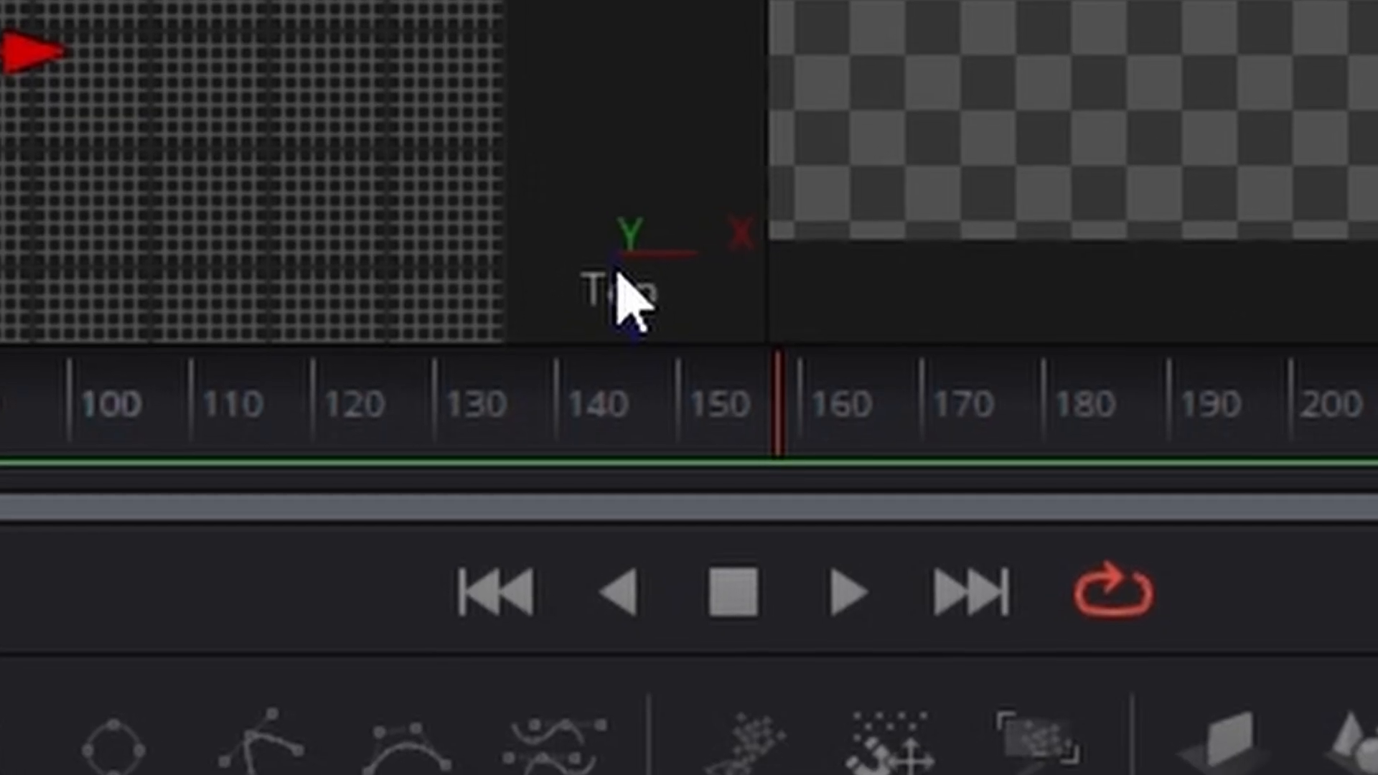
Step: Switch the 3D viewer to the Front view and raise the camera along Y to centre the title vertically in the frame
right_click(626, 312)
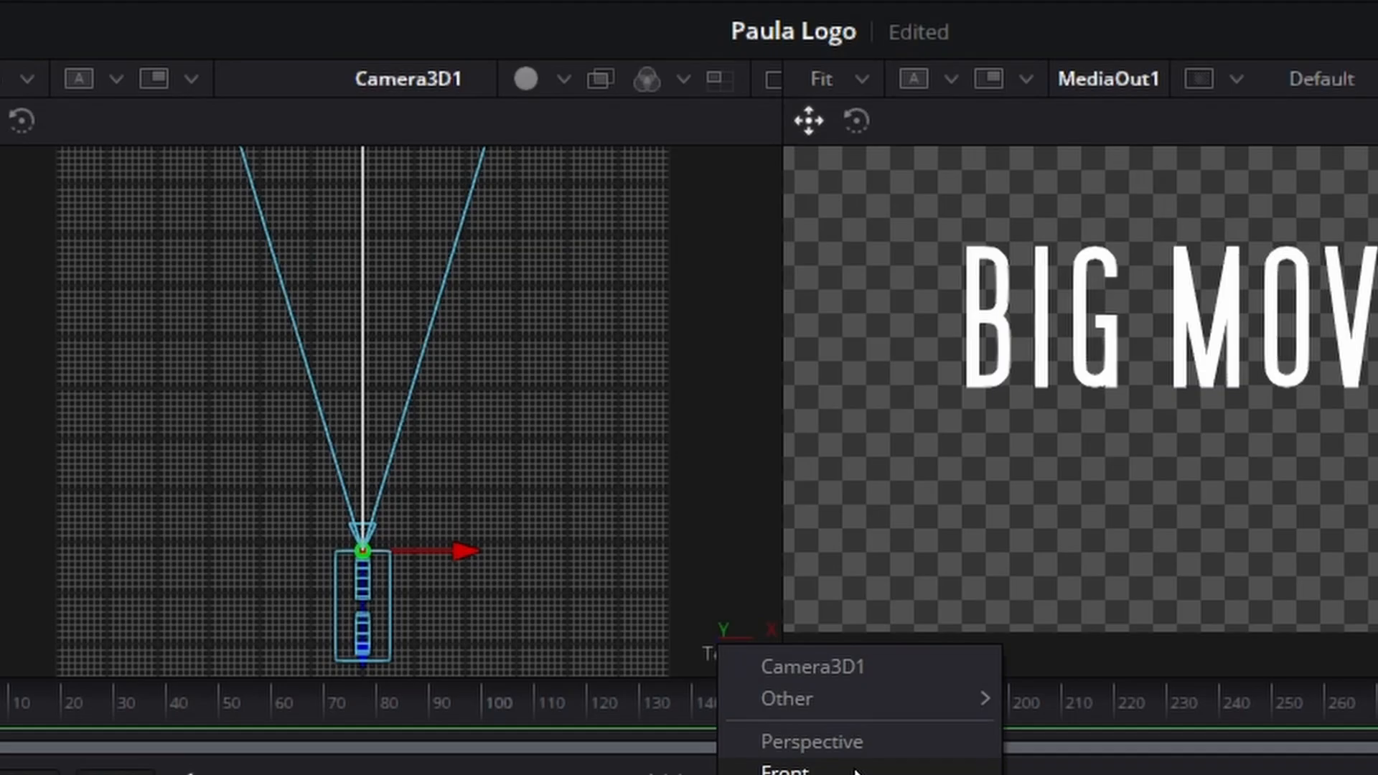
click(856, 771)
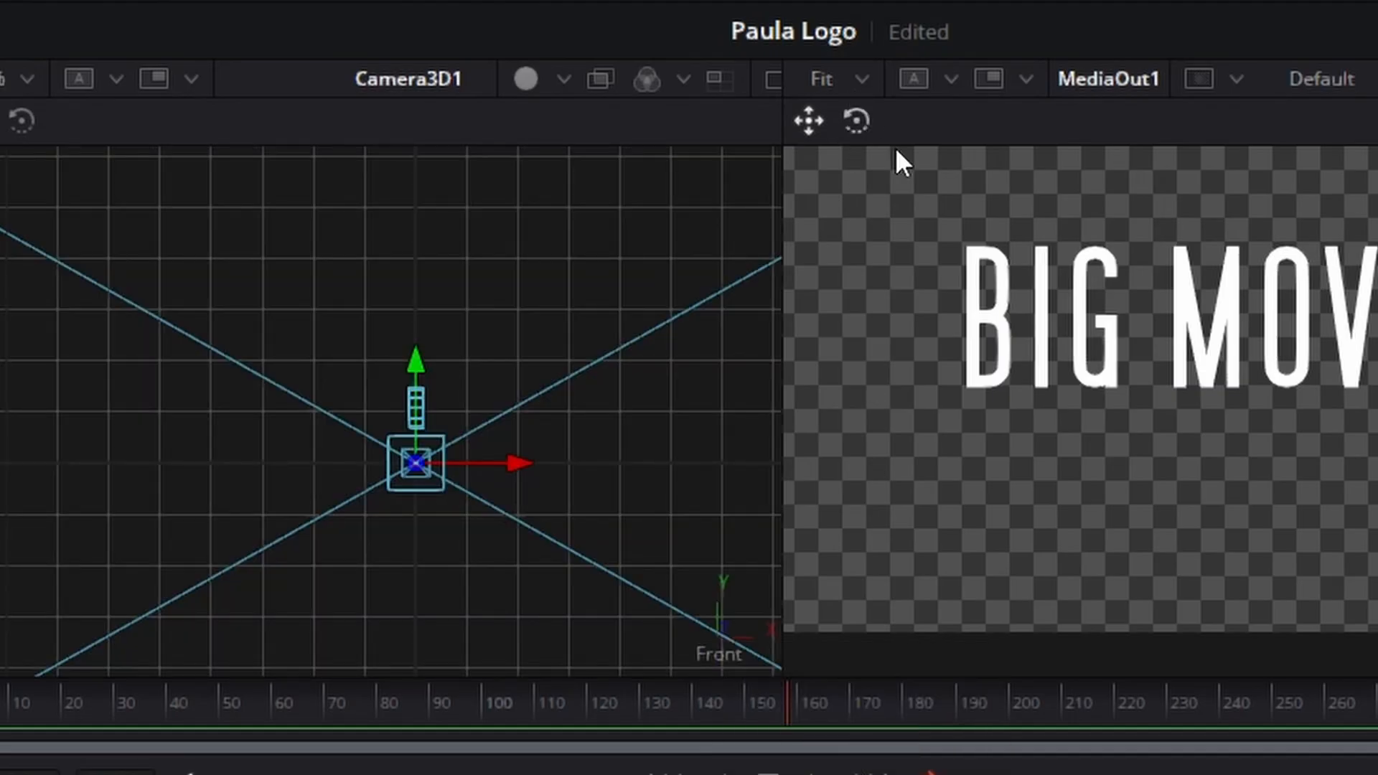
scroll(1191, 423, down, 2)
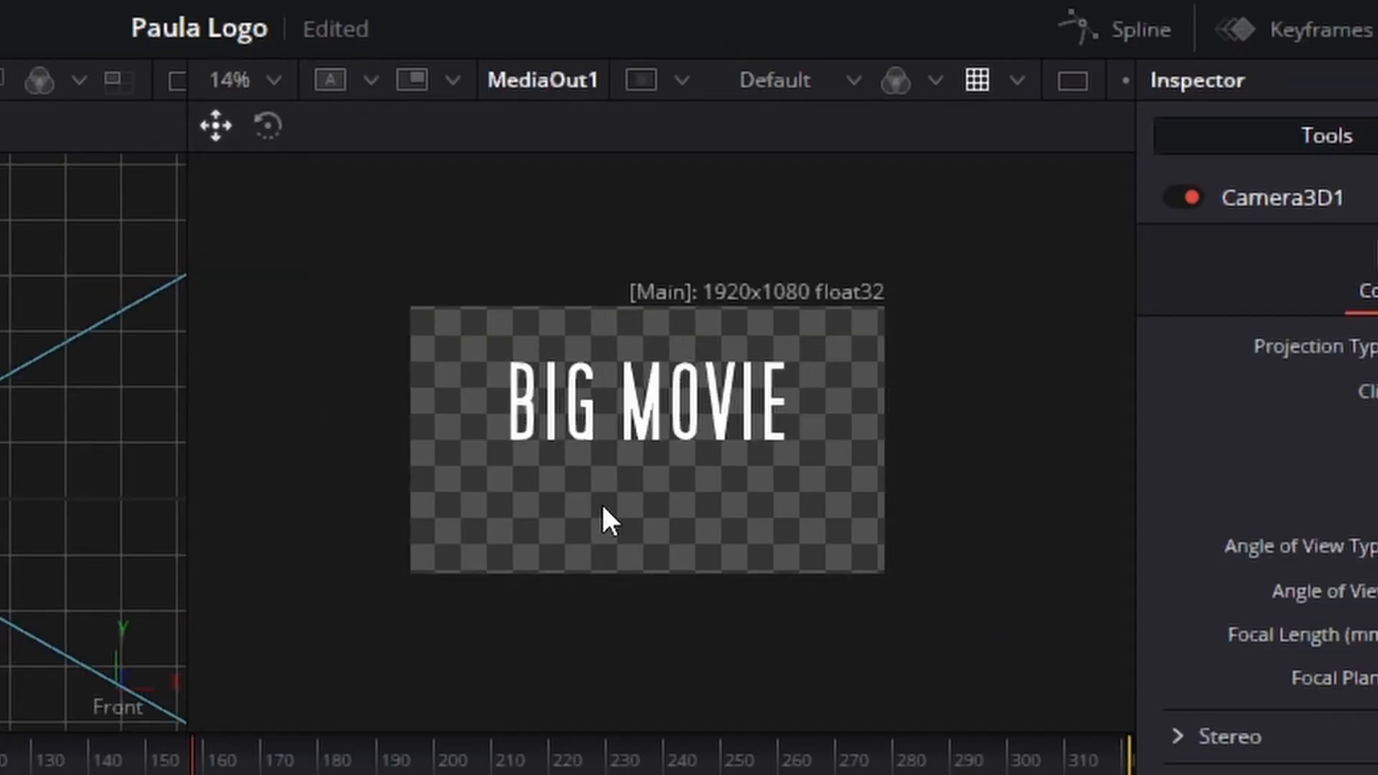
scroll(603, 506, up, 1)
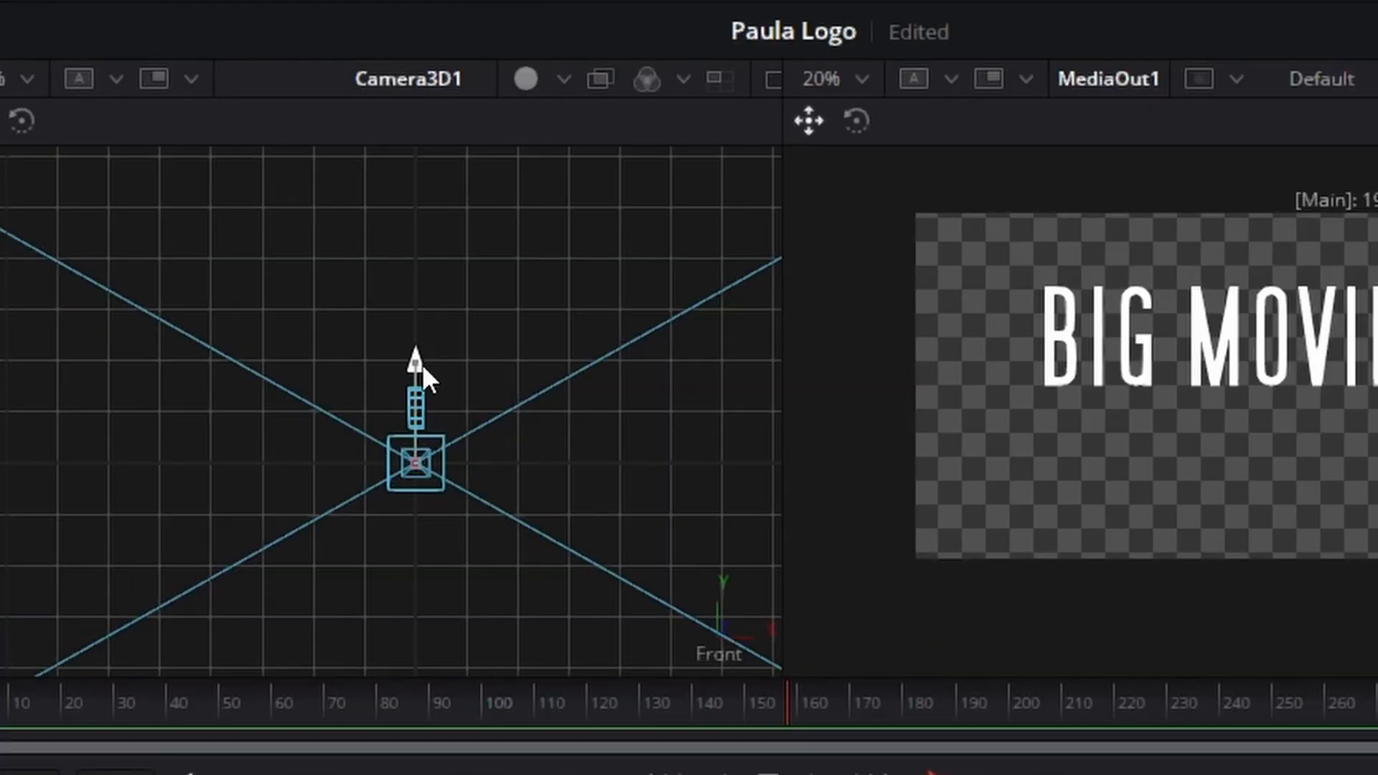
drag(422, 364, 426, 306)
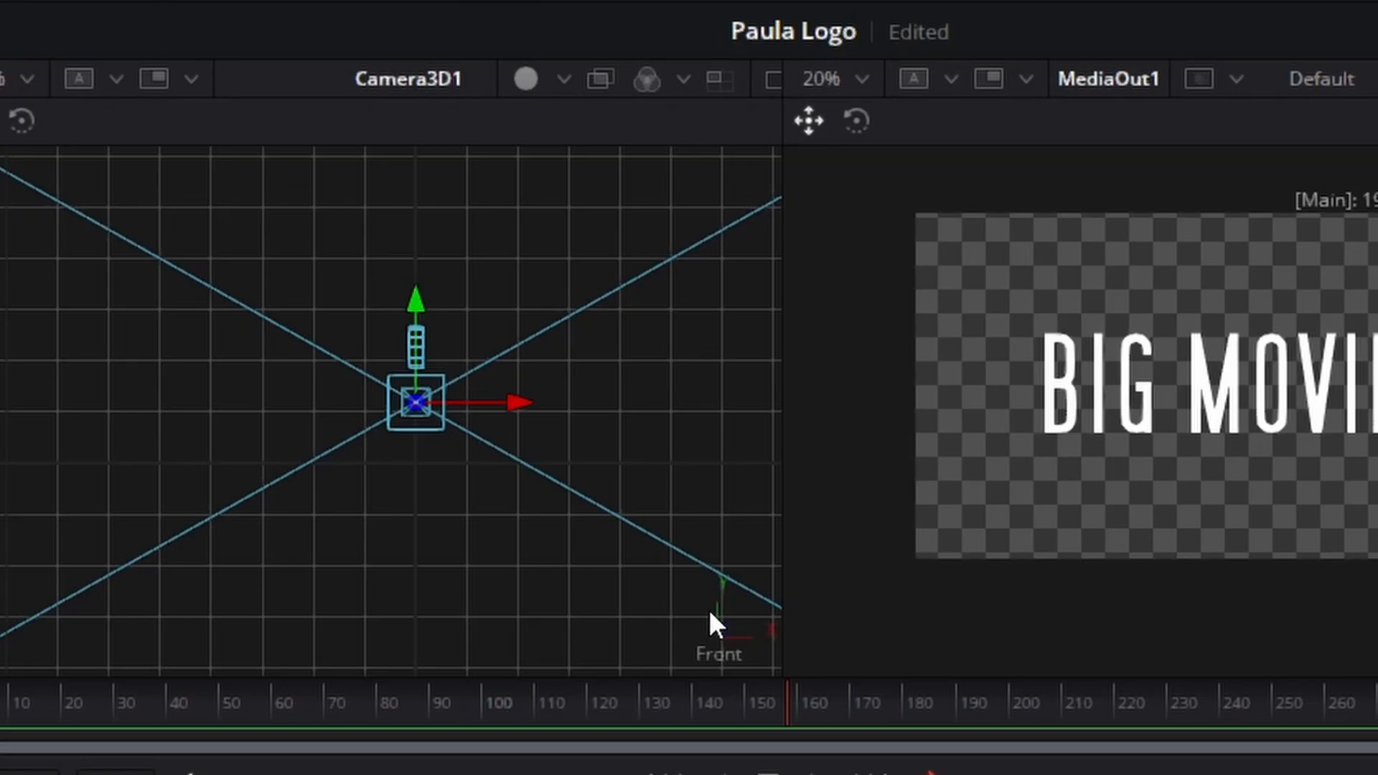
Step: Return the 3D viewer to the Top view and select the Text3D1 node
right_click(710, 615)
click(826, 772)
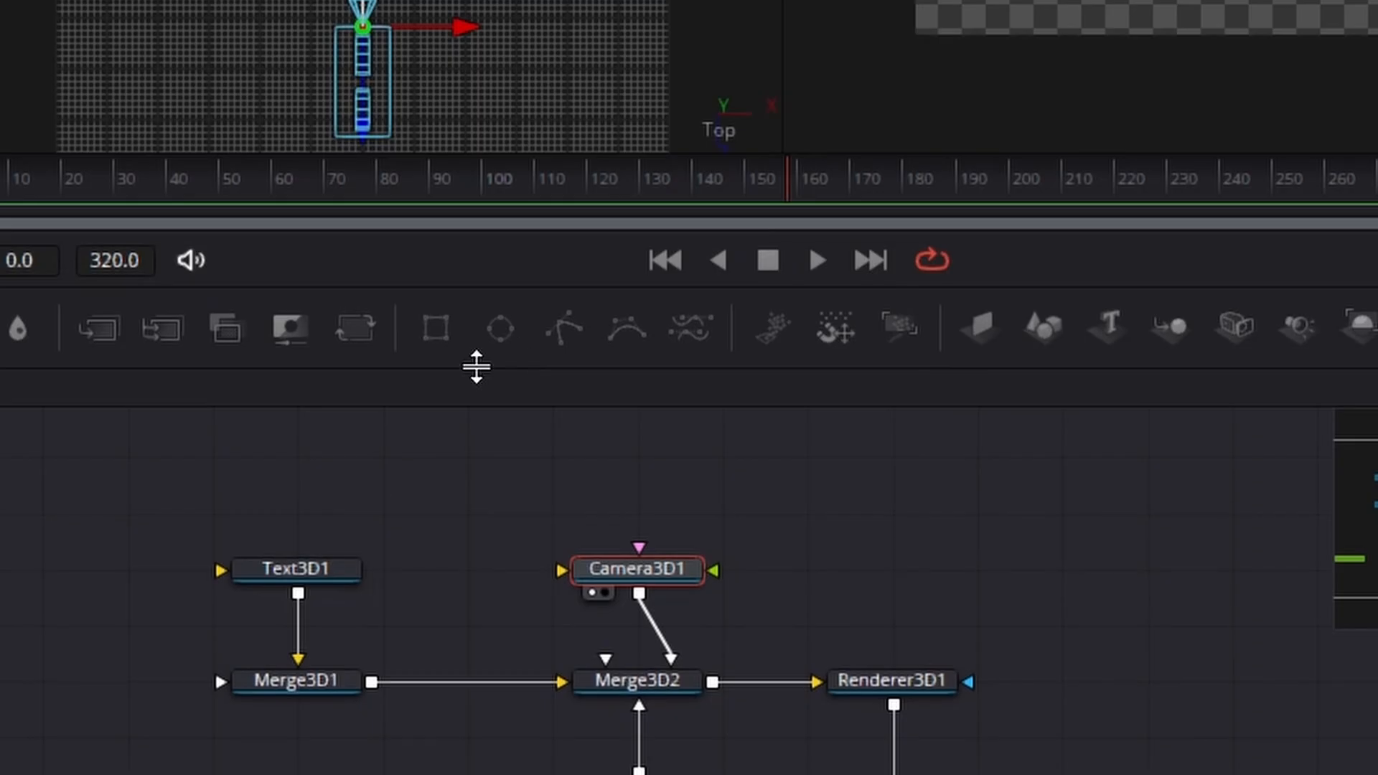
click(329, 527)
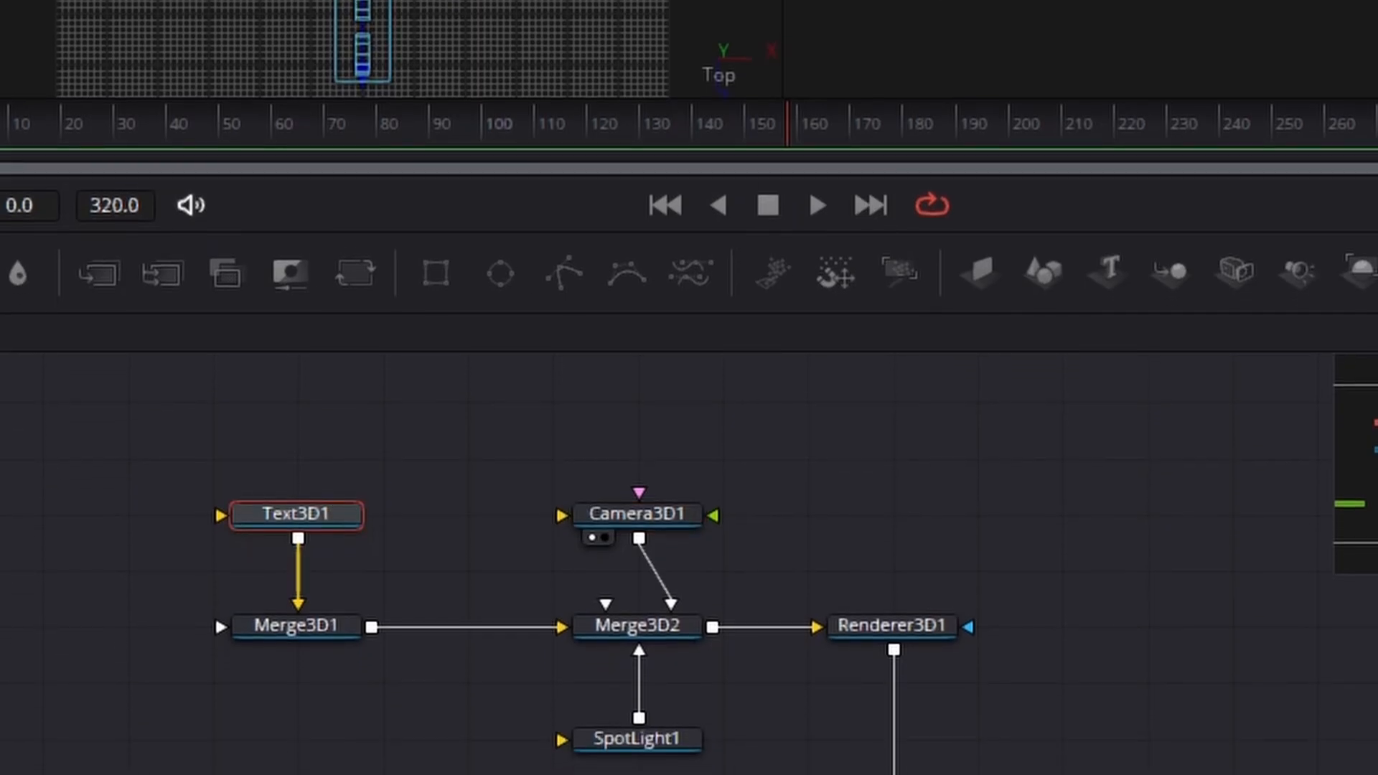
scroll(343, 438, up, 10)
scroll(368, 463, down, 3)
scroll(369, 459, up, 3)
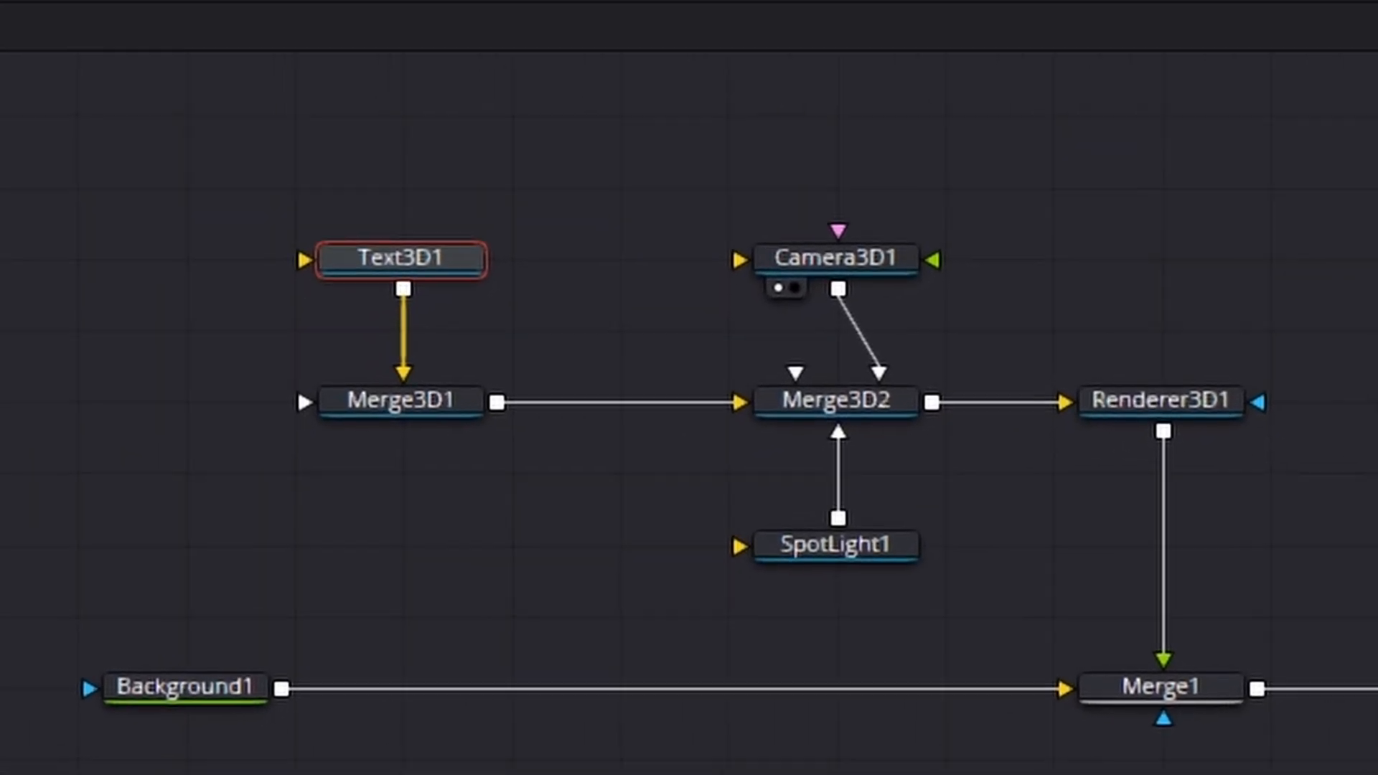
Step: Show Text3D1 in the first viewer and set the text's extrusion depth to 0.1008
mouse_move(446, 254)
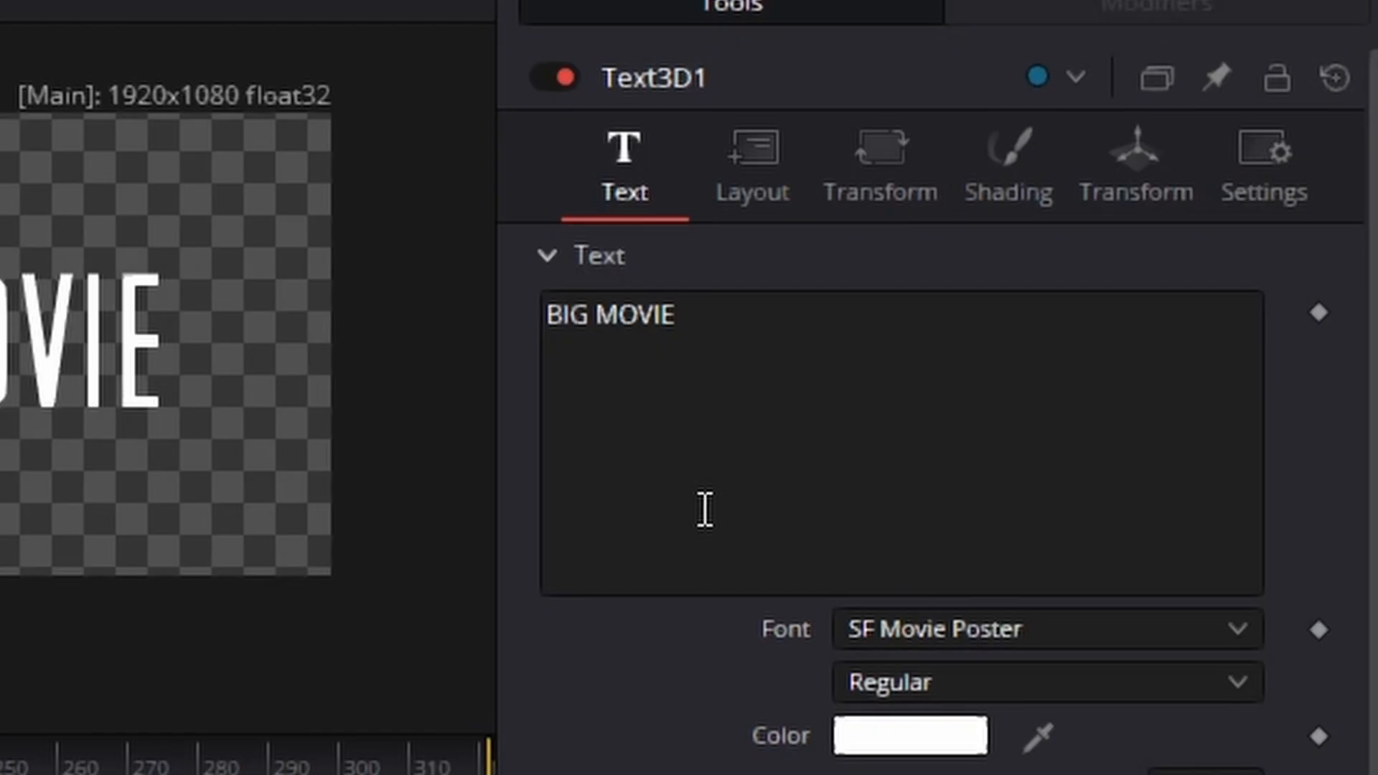
scroll(705, 508, down, 3)
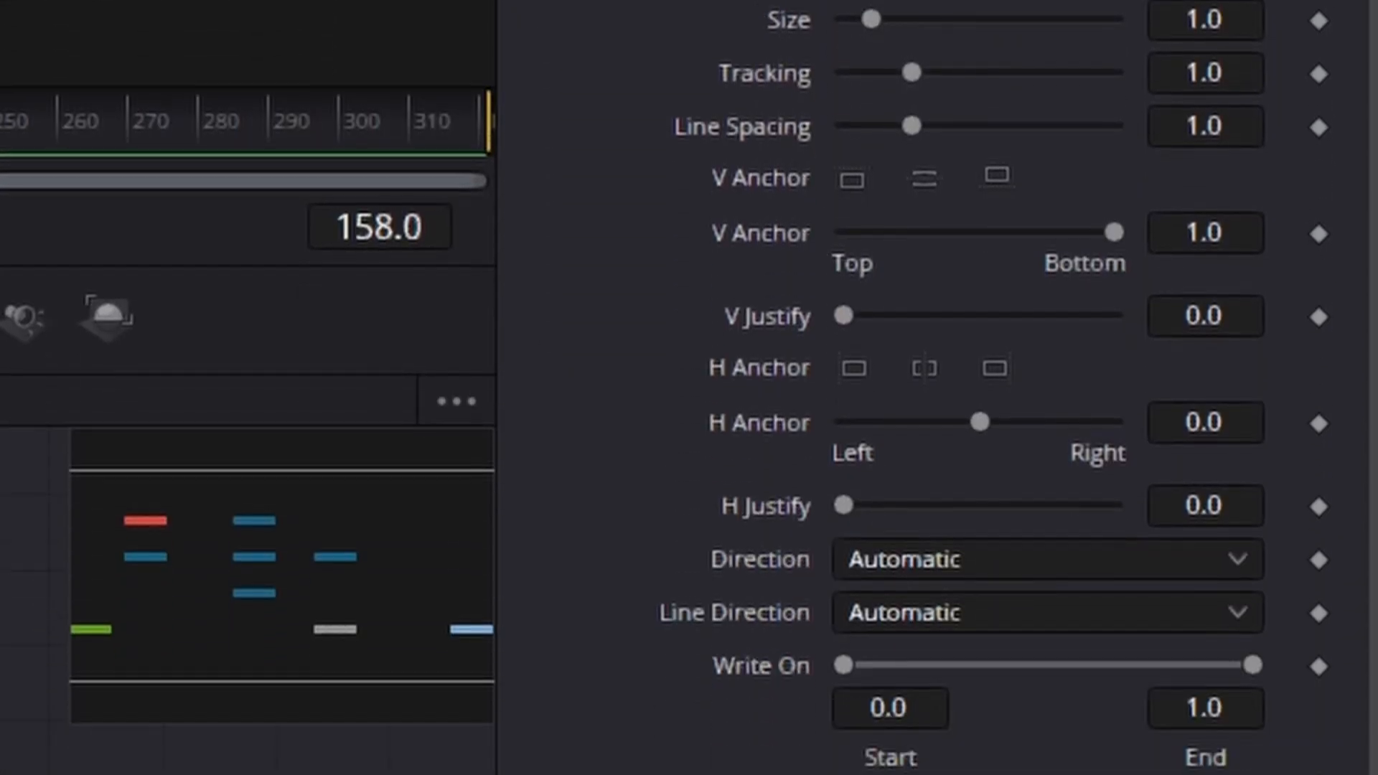
drag(844, 409, 867, 406)
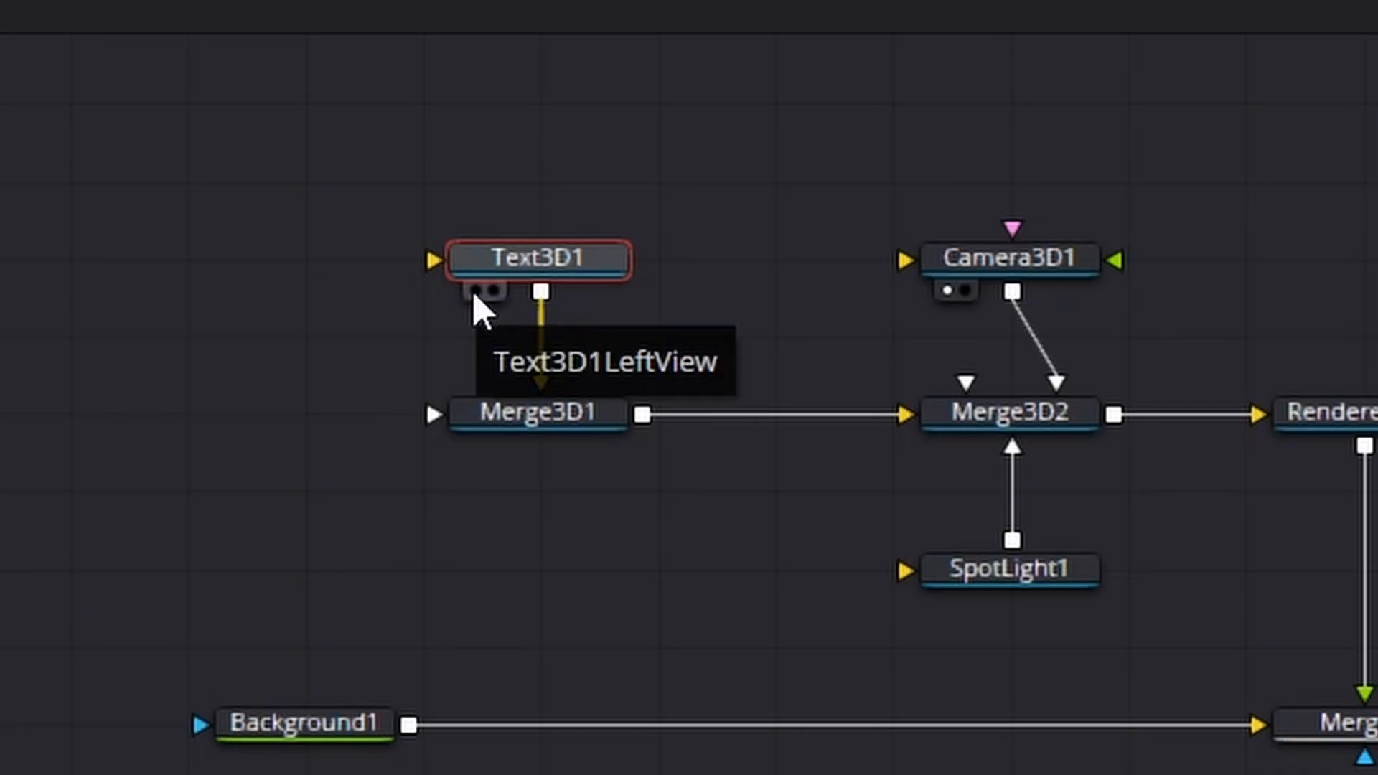
click(474, 290)
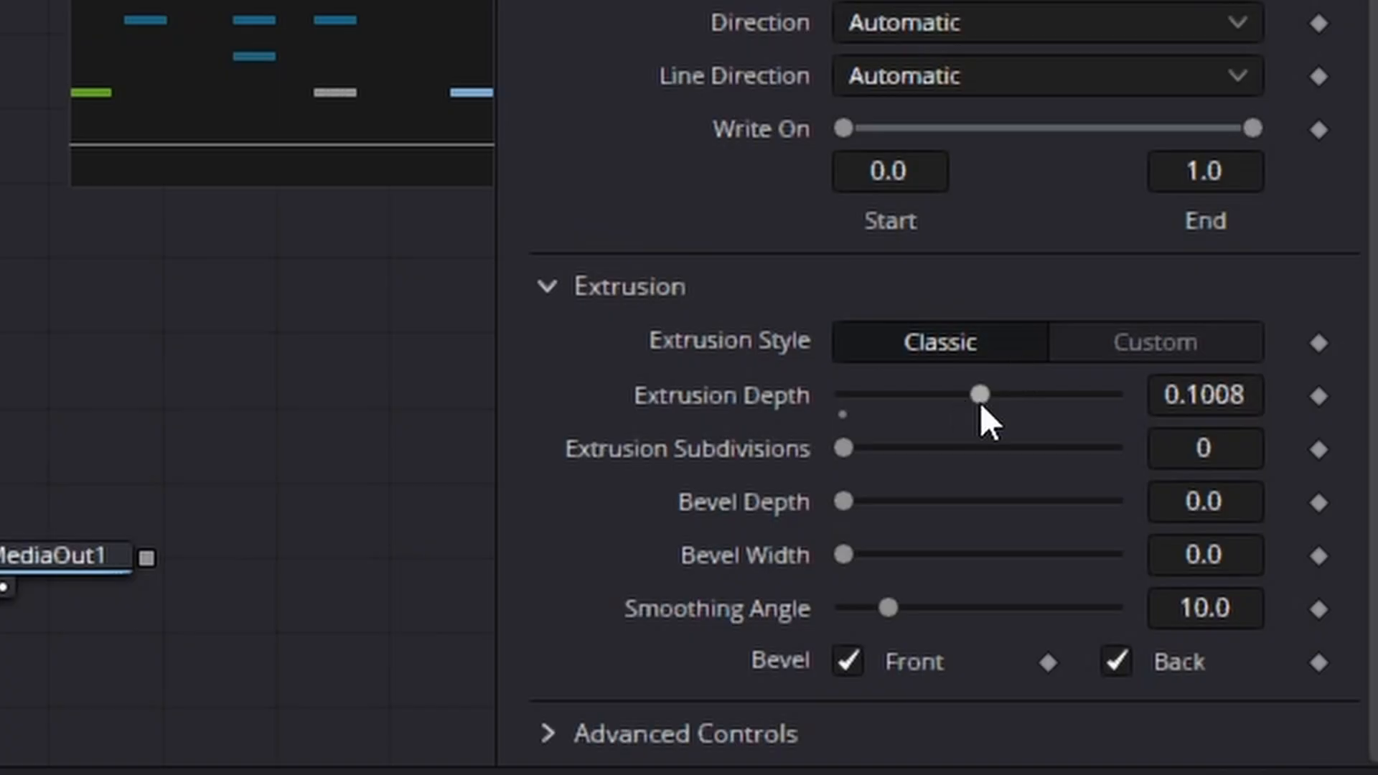
drag(959, 402, 895, 403)
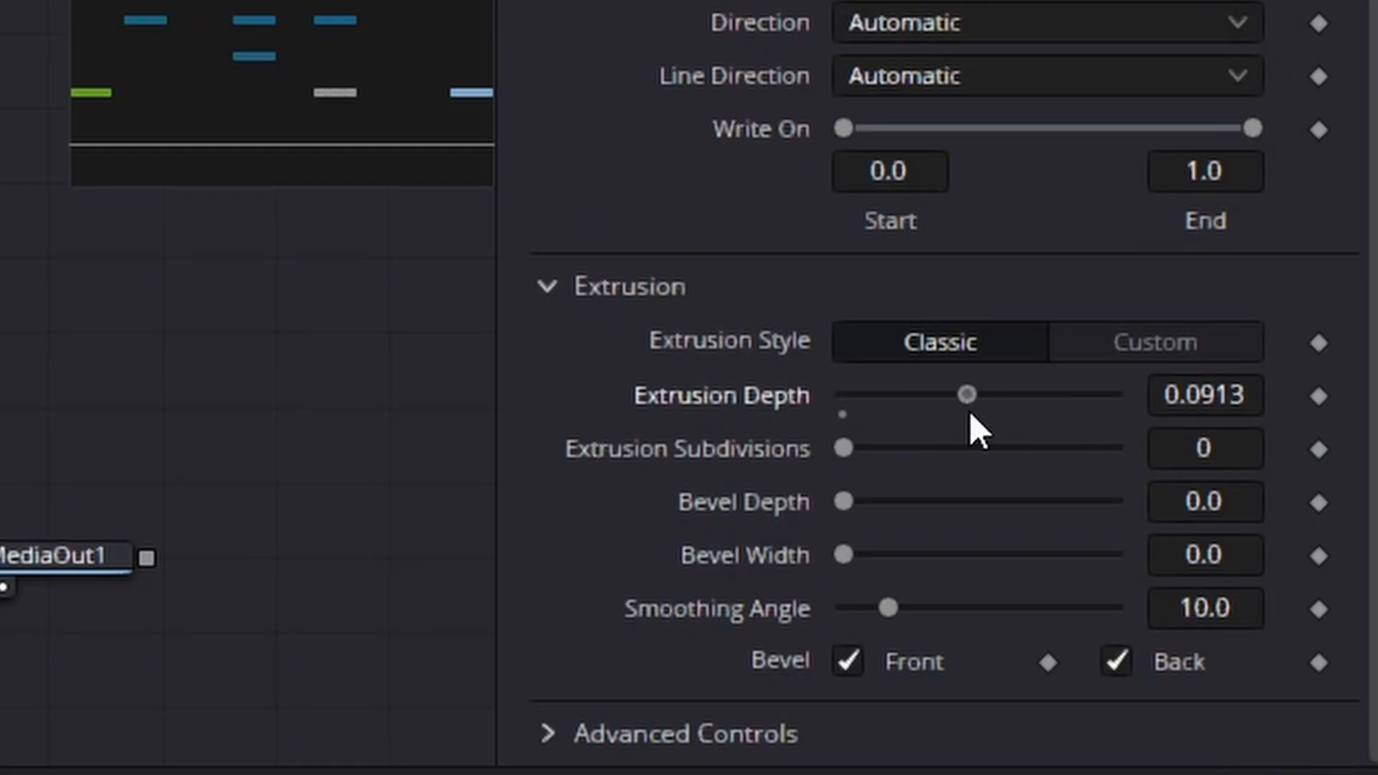
drag(970, 414, 983, 414)
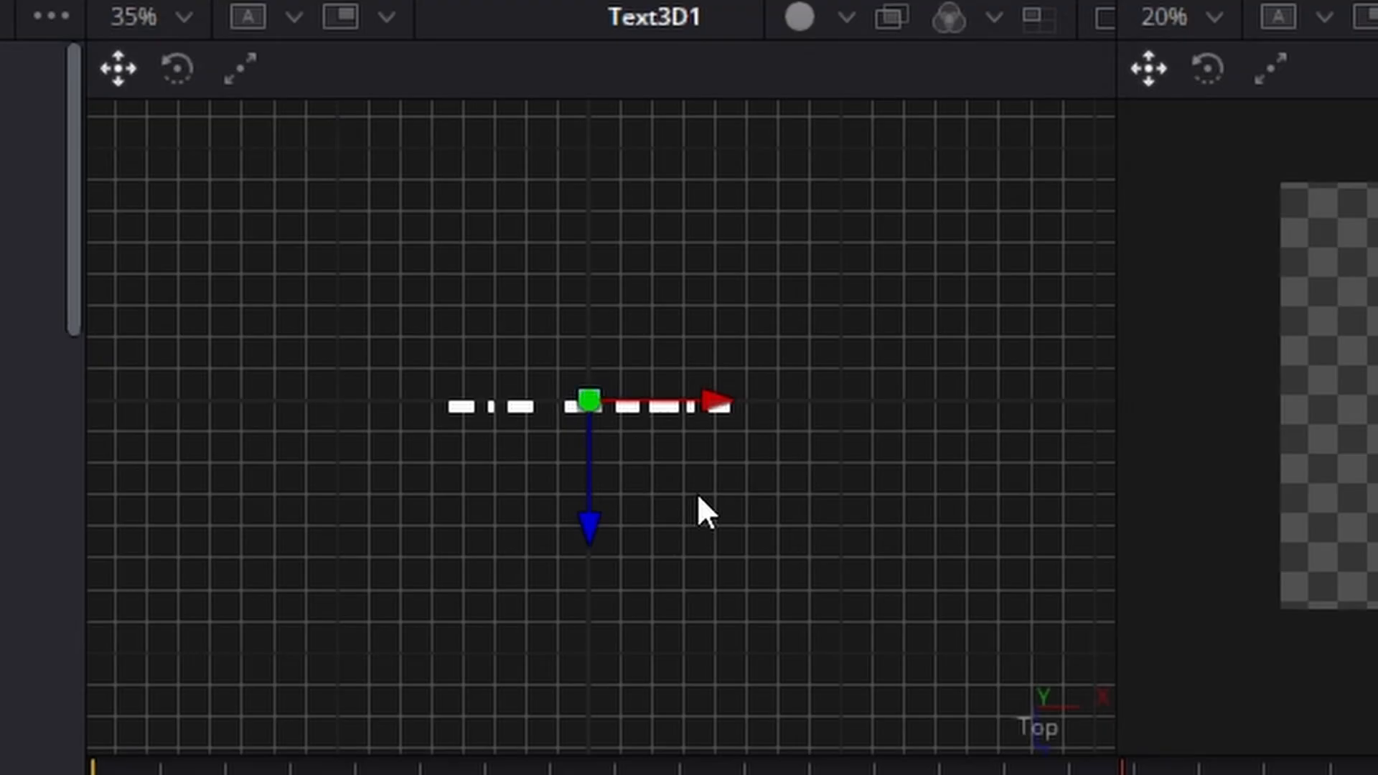
Step: Set the text's extrusion subdivisions to 5, with a bevel depth of 0.074 and a bevel width of 0.0165
scroll(701, 494, up, 3)
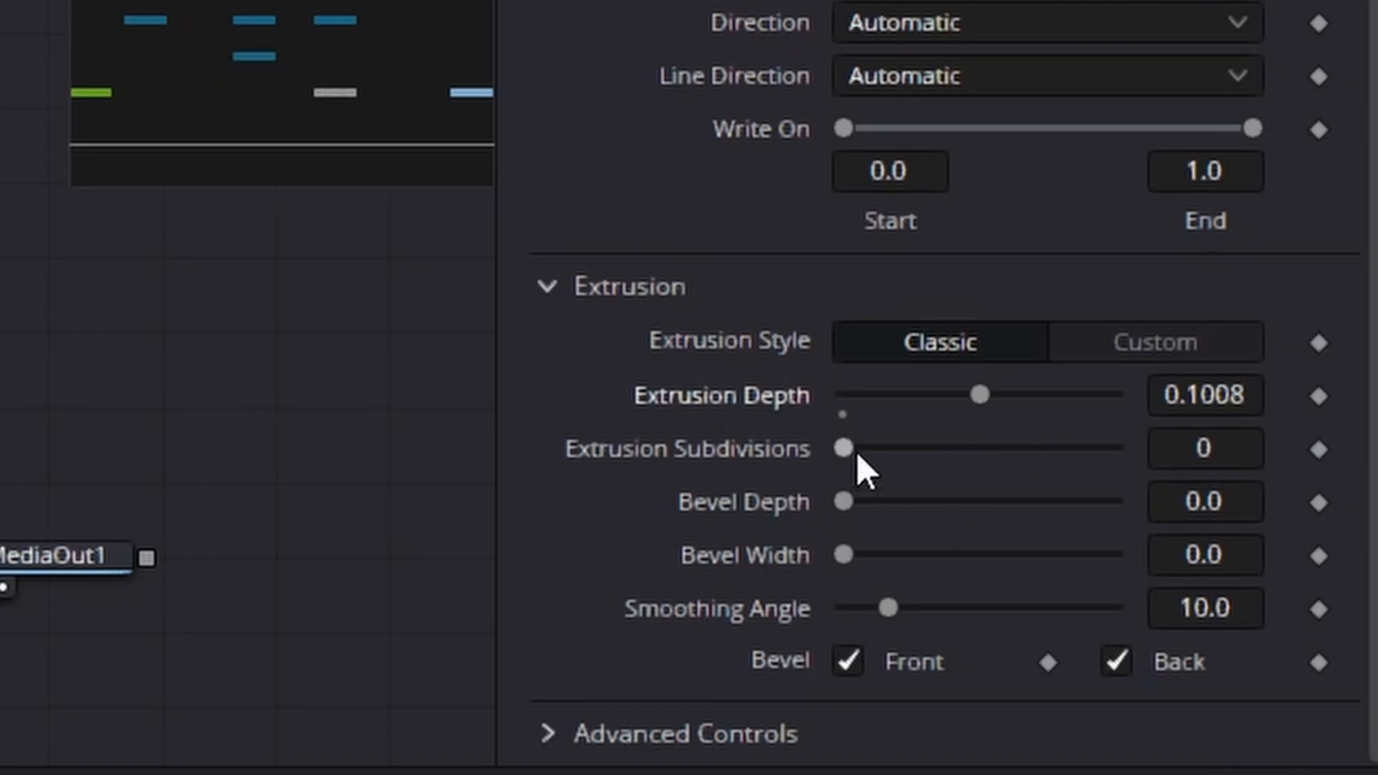
drag(847, 450, 990, 463)
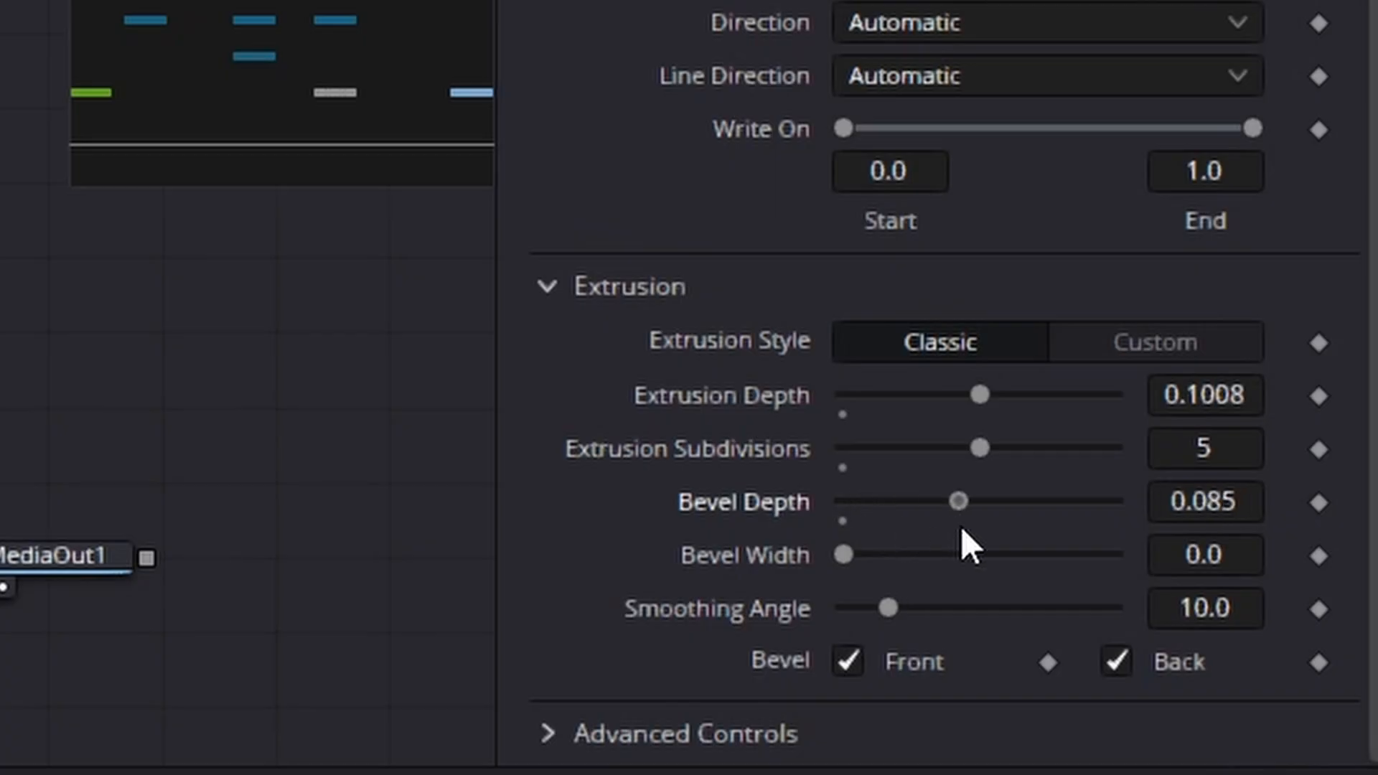
drag(962, 527, 972, 528)
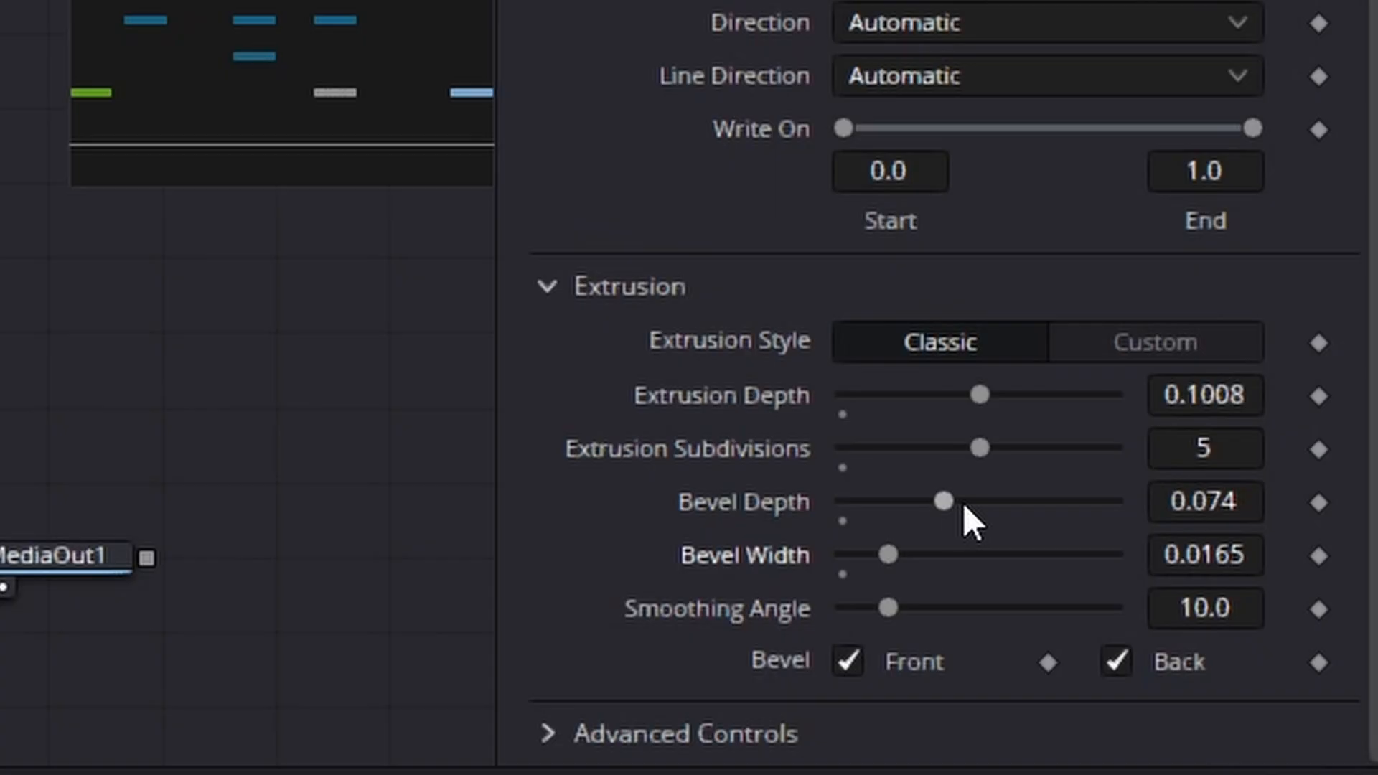
Step: Fine-tune the title's bevel depth and bevel width, and open Text3D1's 3D transform settings for translation and rotation
drag(951, 502, 937, 503)
drag(903, 561, 880, 562)
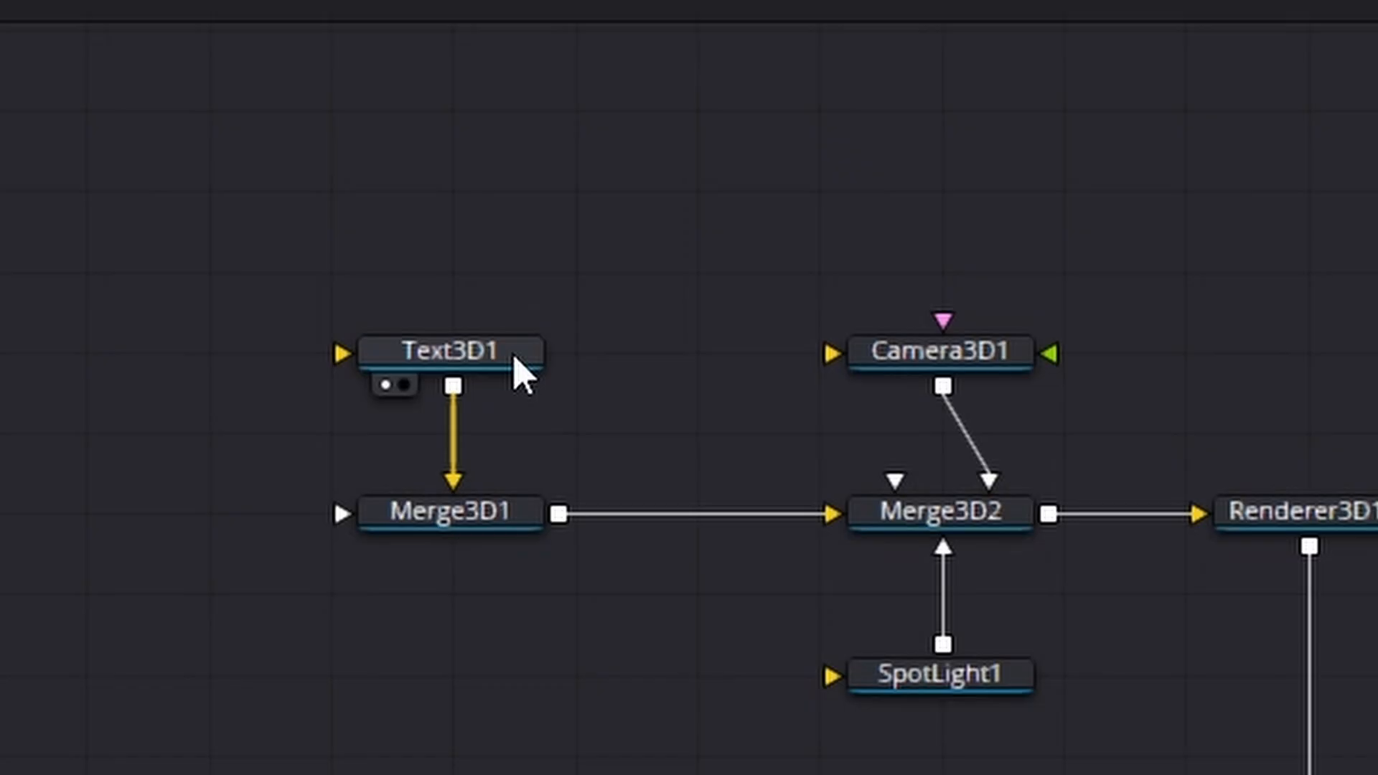
click(513, 356)
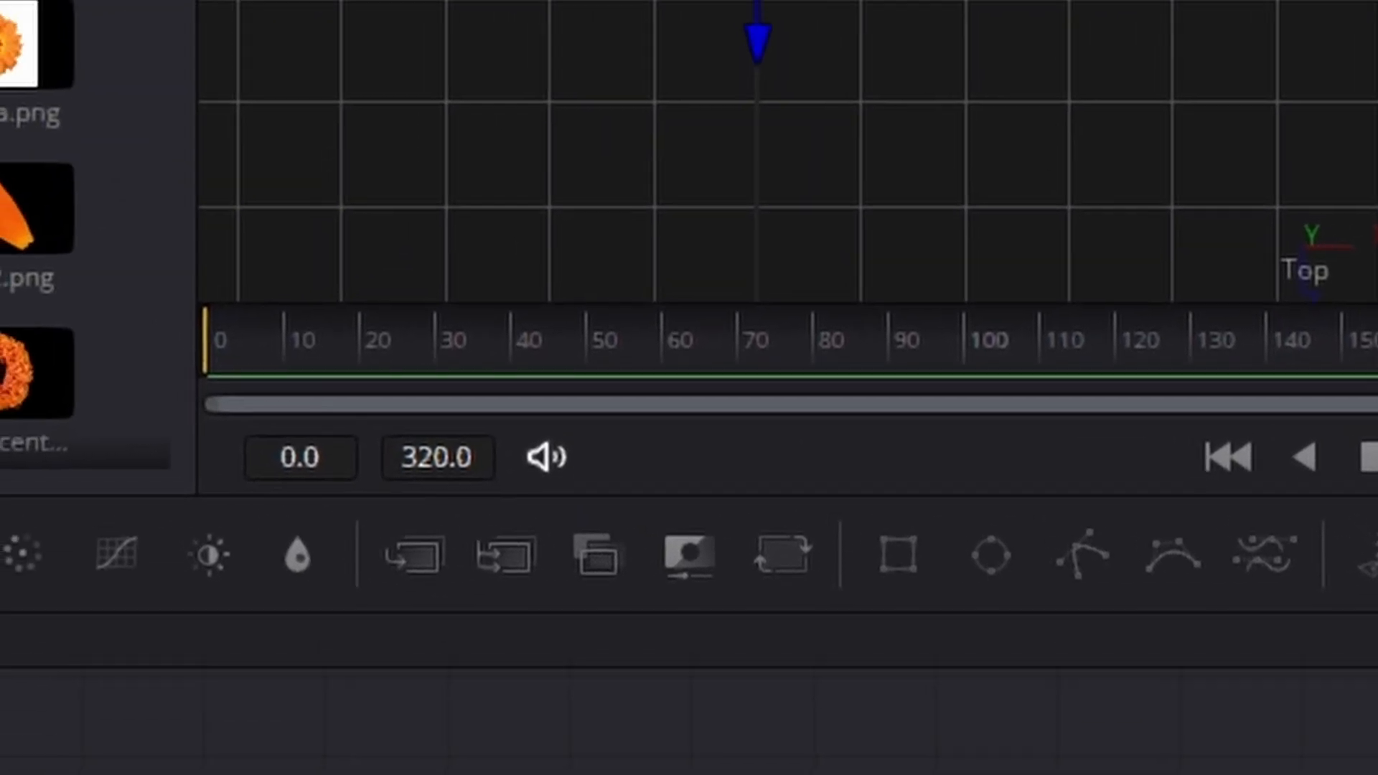
drag(1167, 359, 1074, 382)
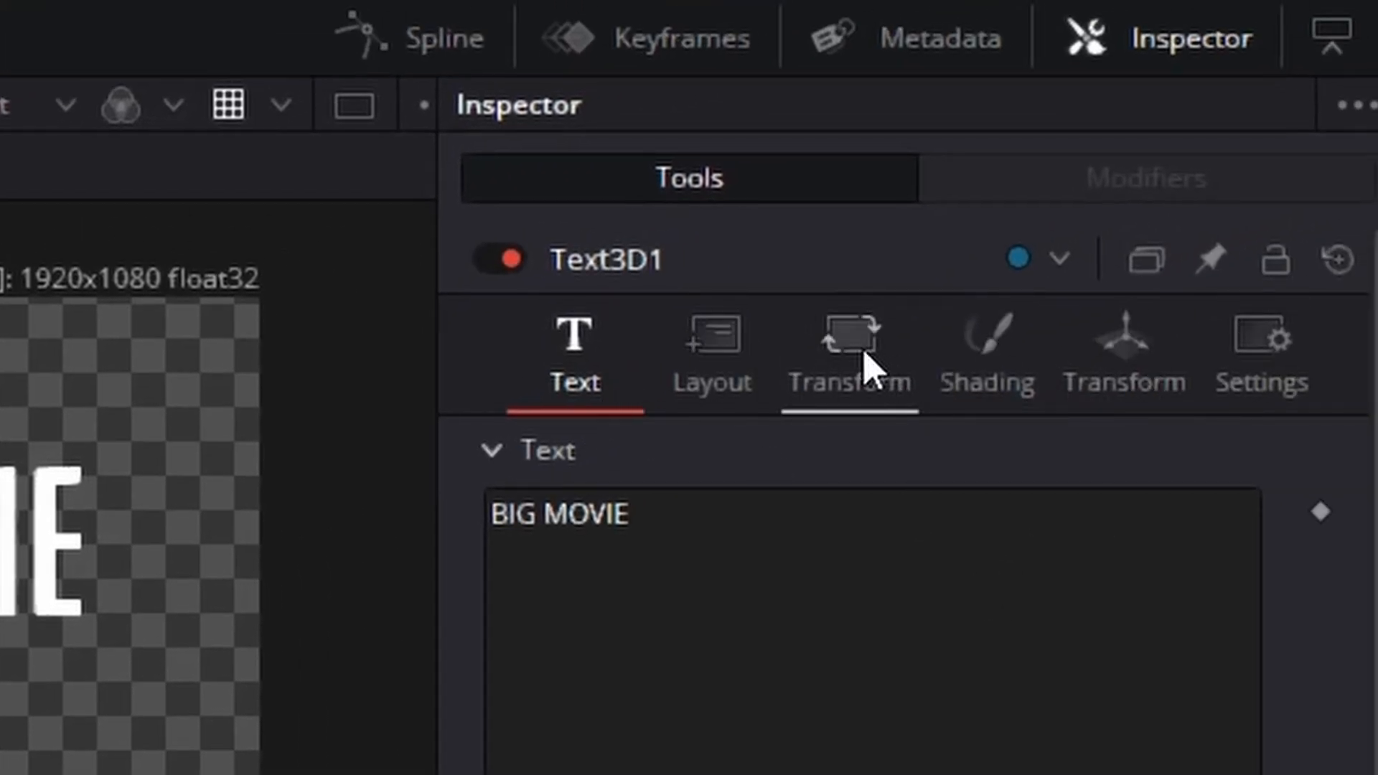
click(870, 370)
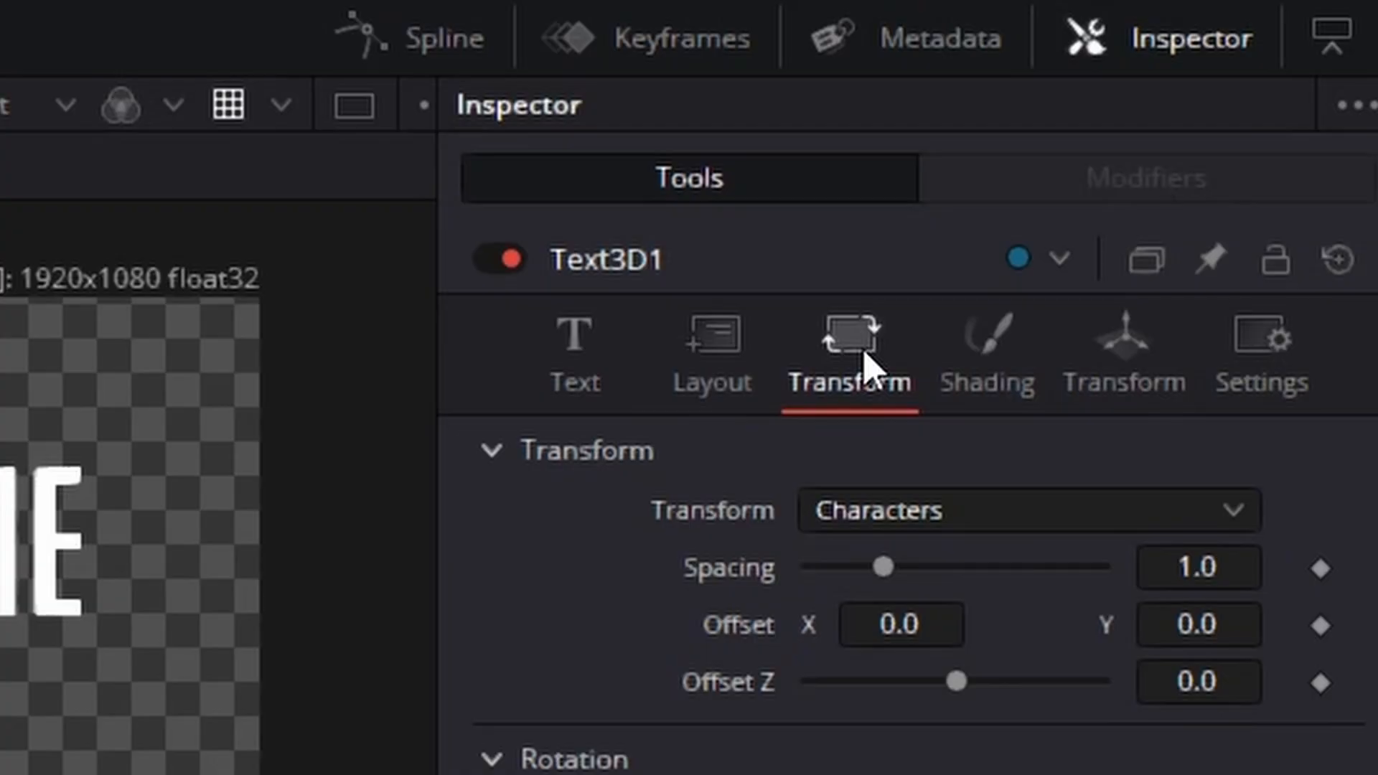
click(1115, 359)
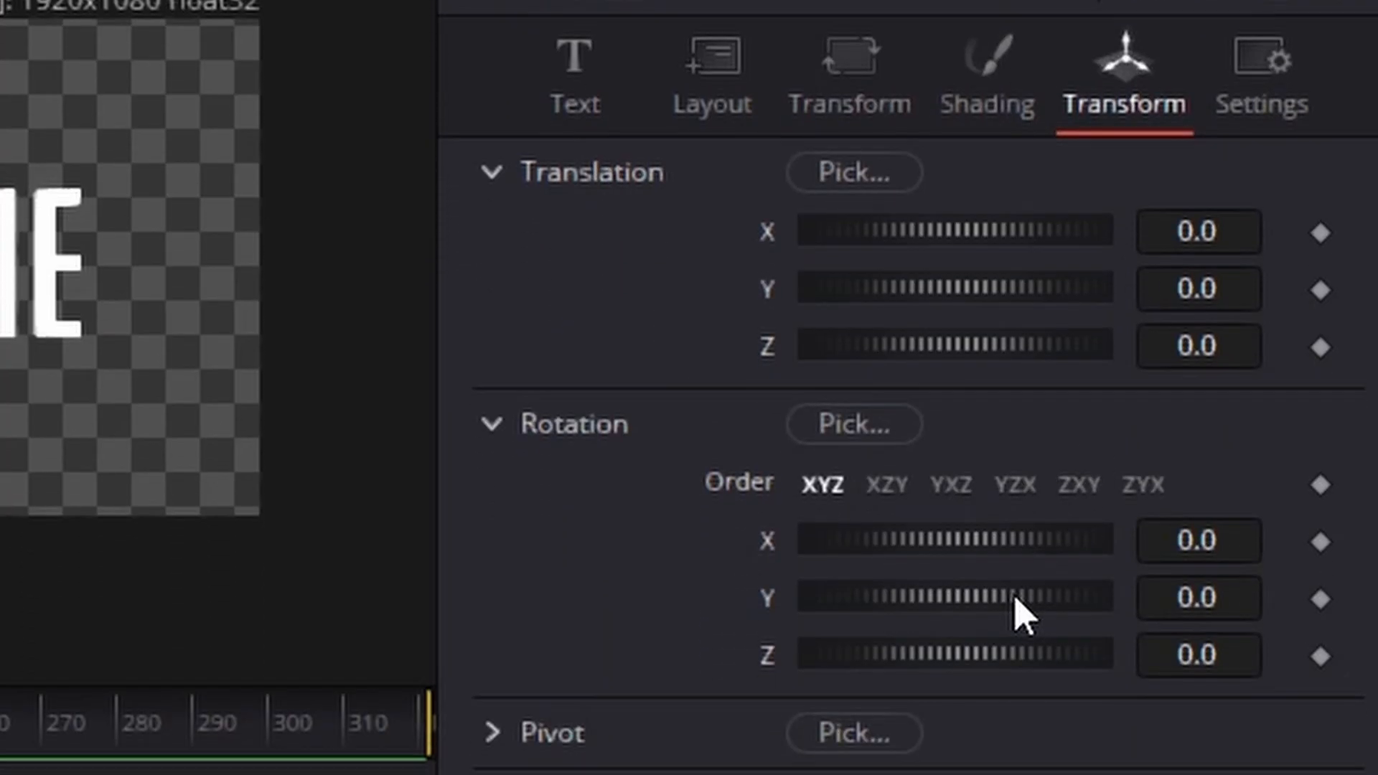
Step: Try rotating the 3D title about the Y axis and reset its rotation to 0
drag(1022, 613, 1119, 605)
drag(991, 656, 918, 686)
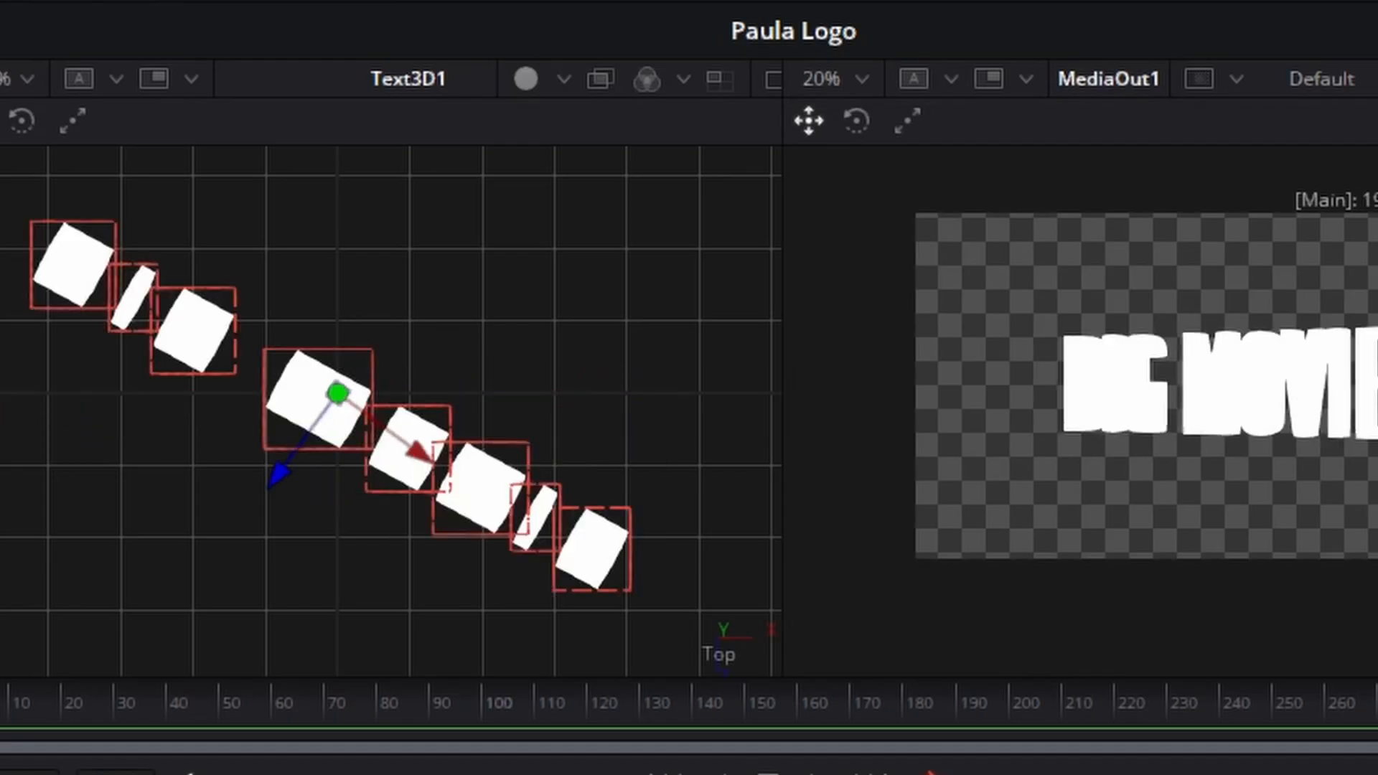
drag(911, 495, 766, 489)
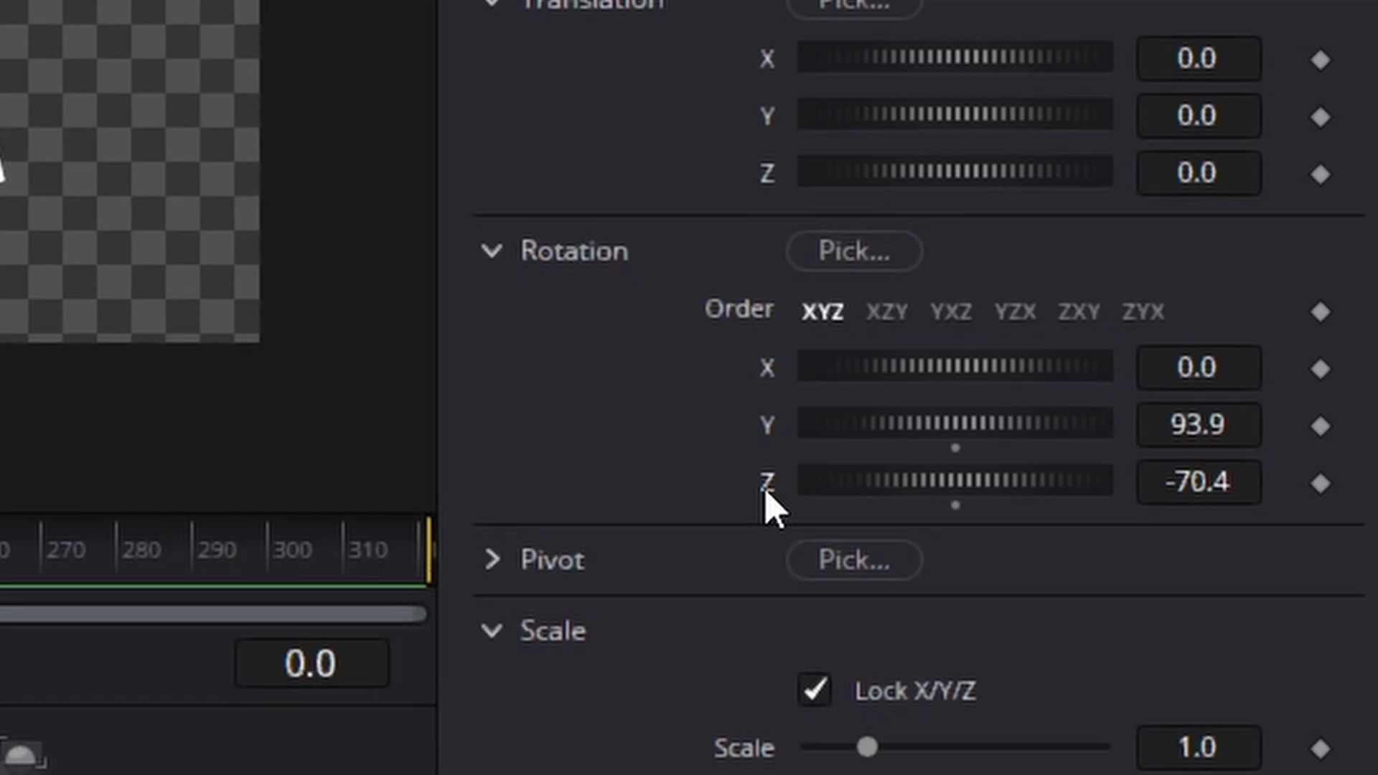
double_click(766, 488)
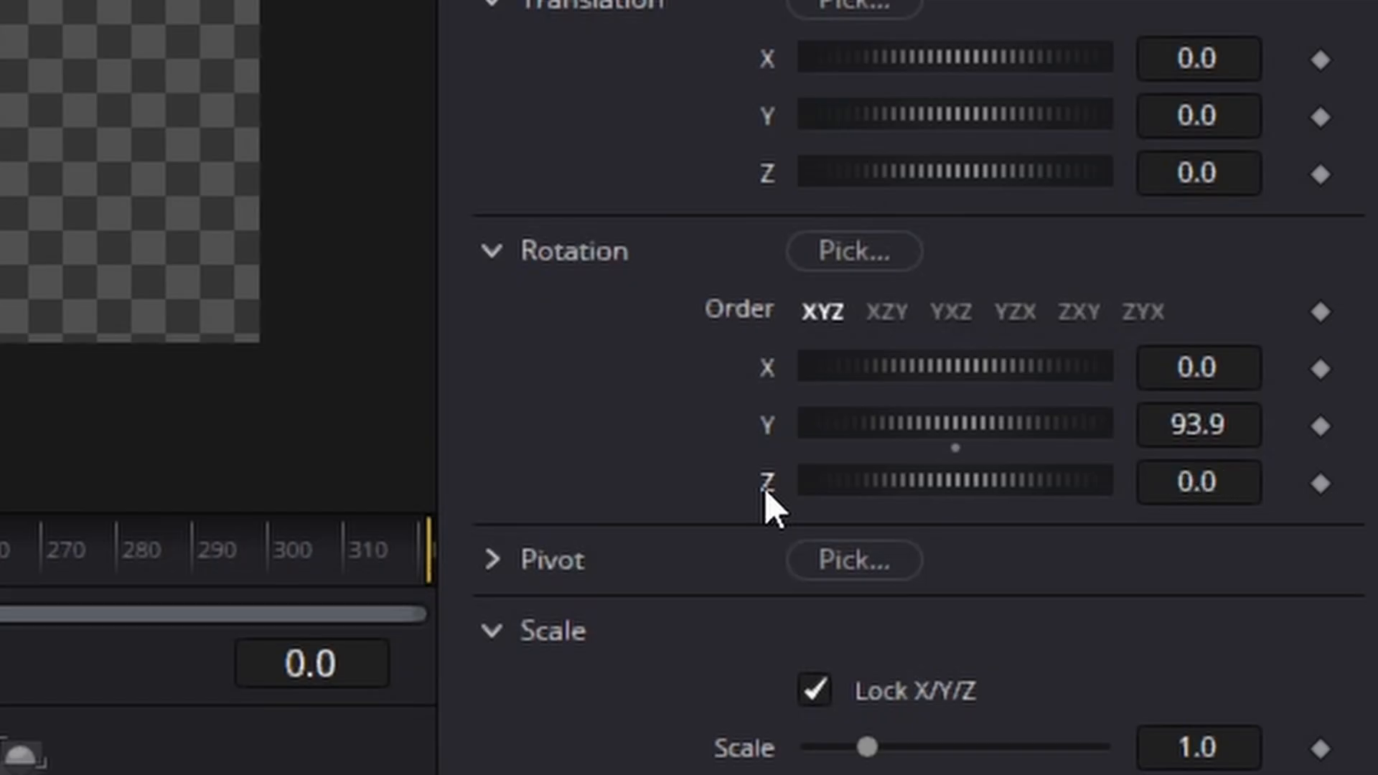
double_click(766, 431)
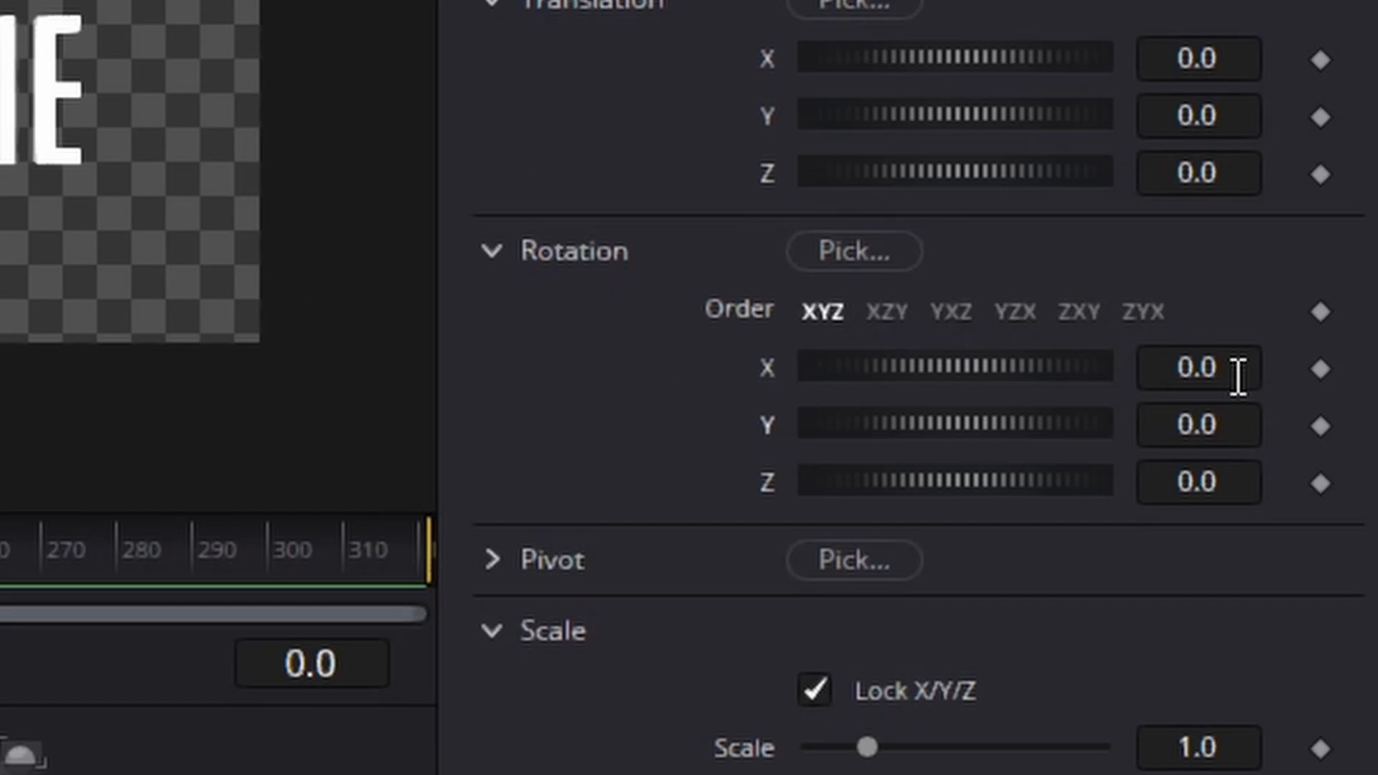
Step: Keyframe the title's X rotation from -50 at frame 0 to upright at frame 150, and scrub through the animation
click(1190, 368)
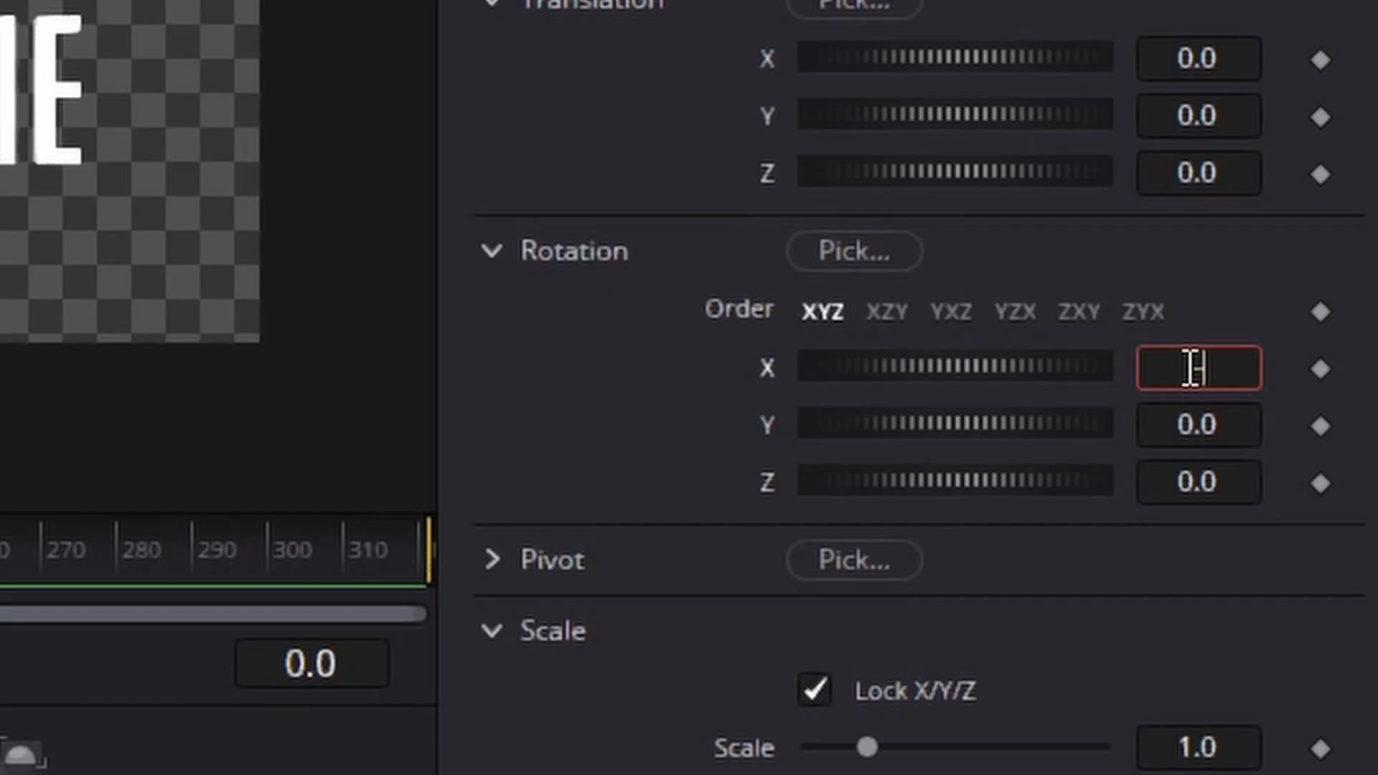
text(-50)
key(Tab)
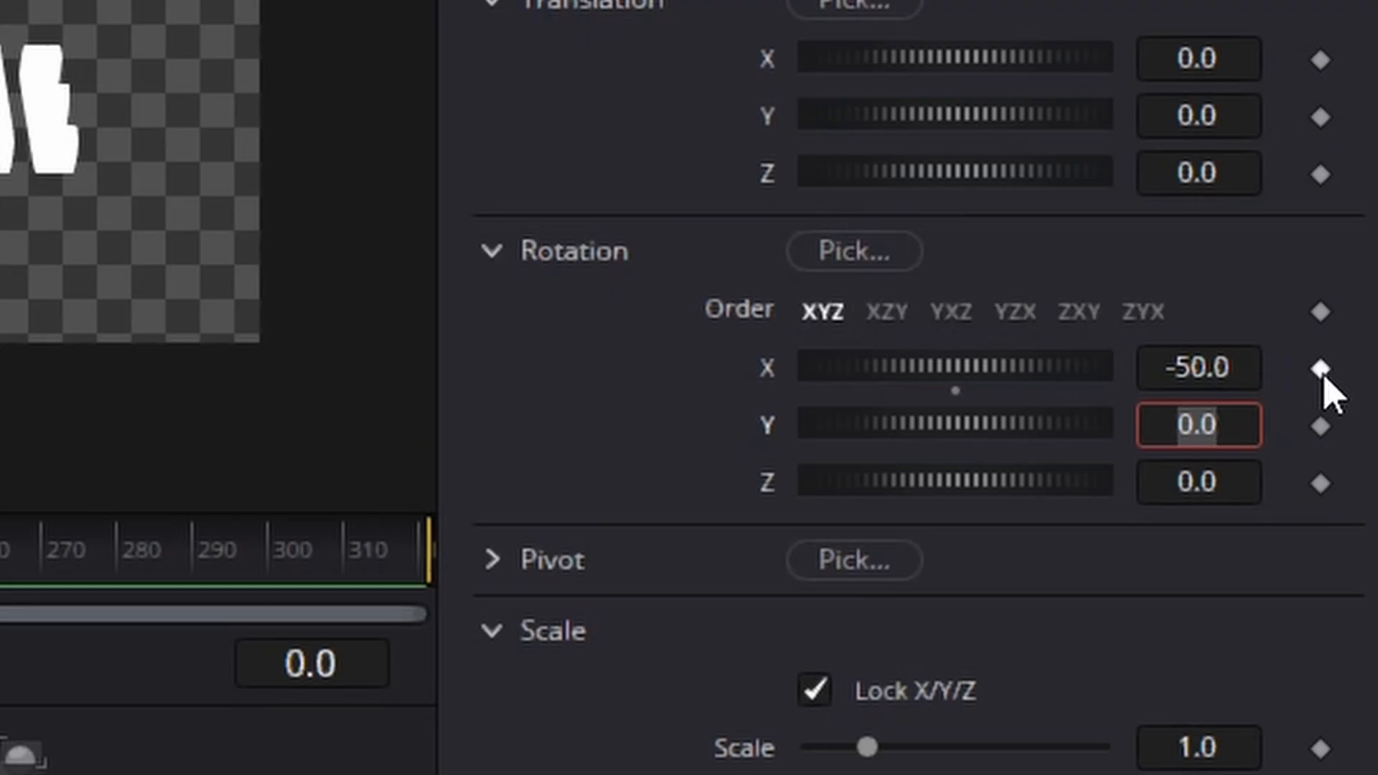
click(1321, 369)
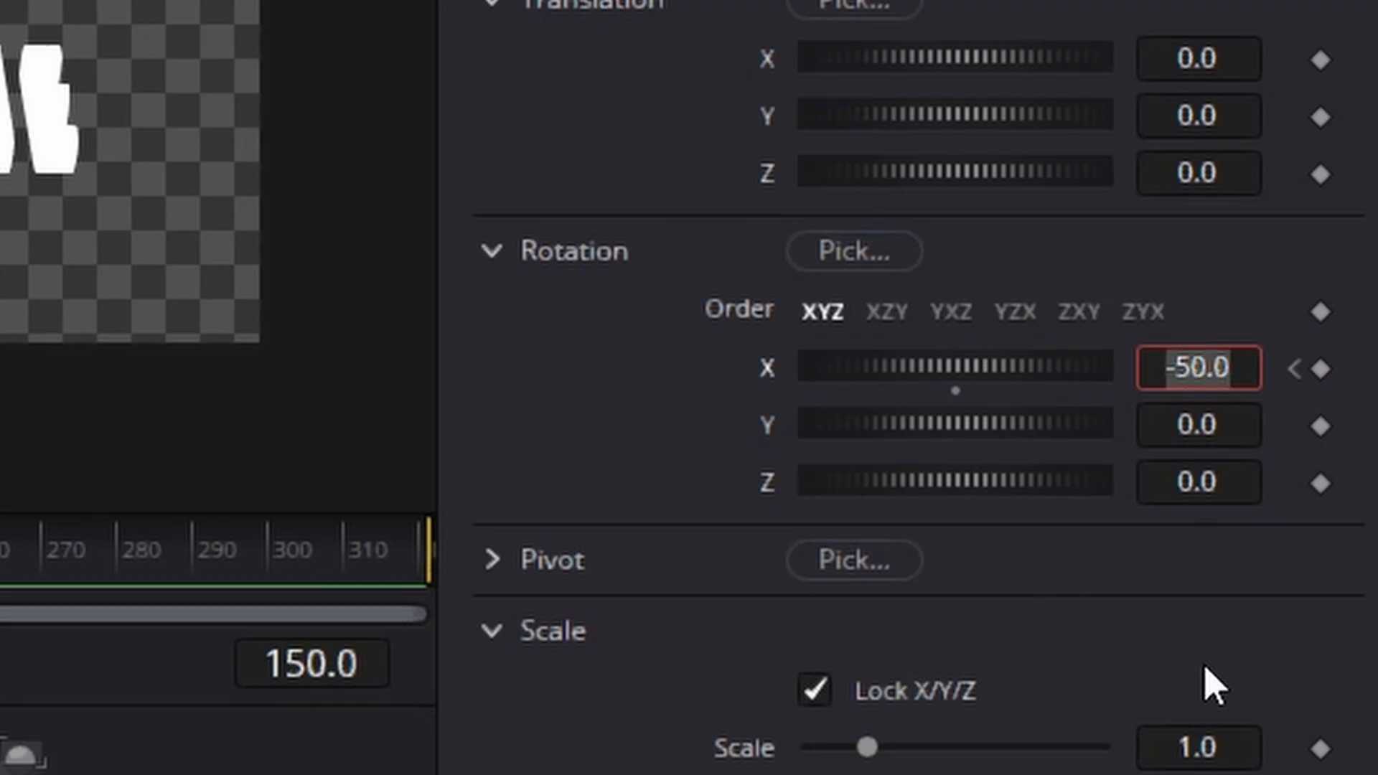
key(Return)
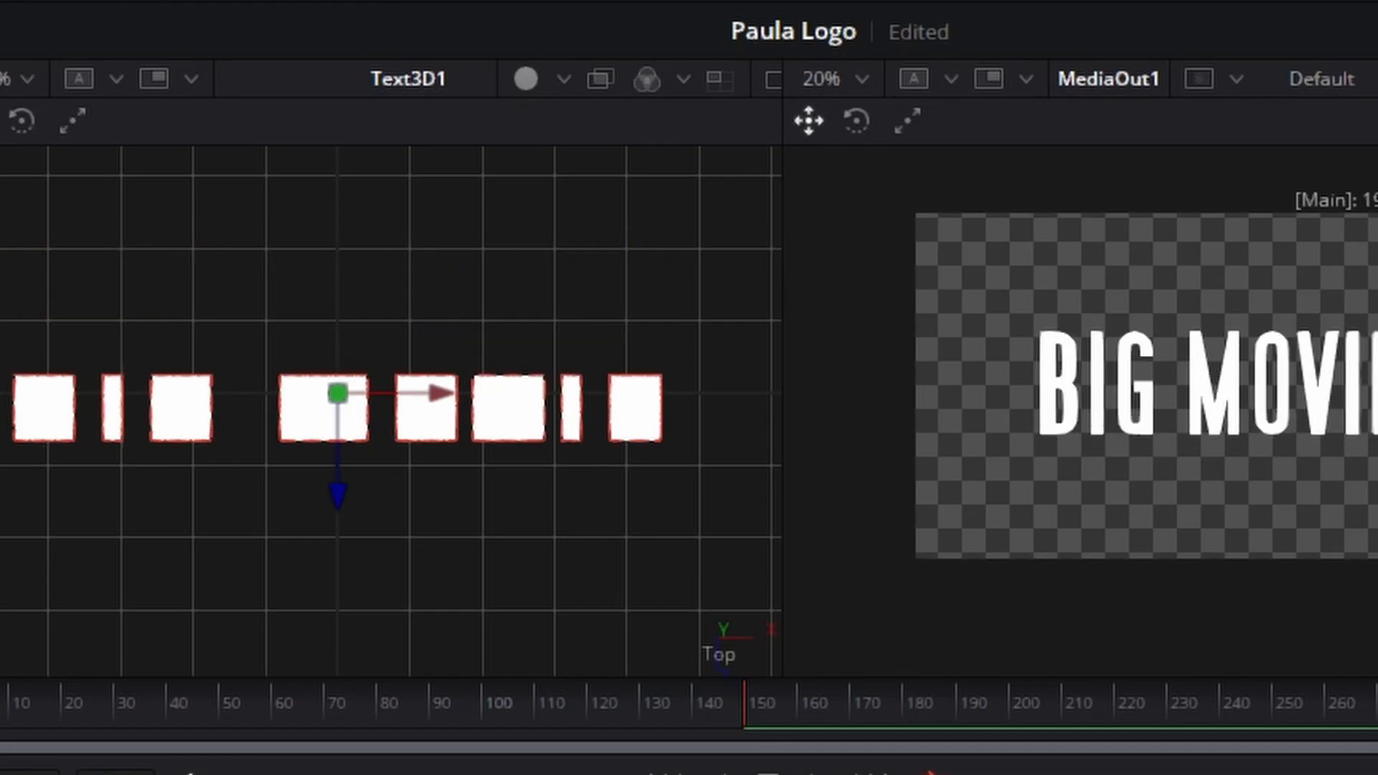
drag(453, 691, 16, 700)
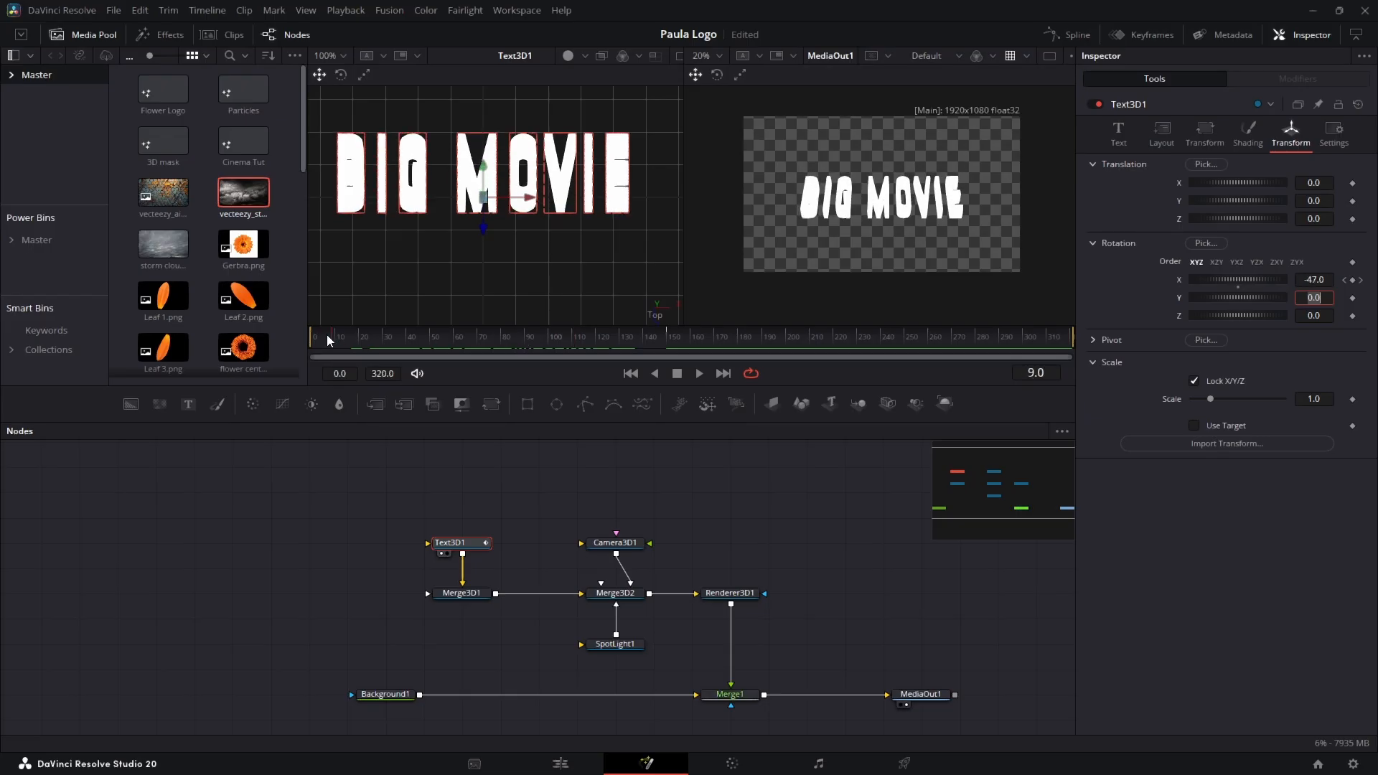
drag(326, 335, 501, 345)
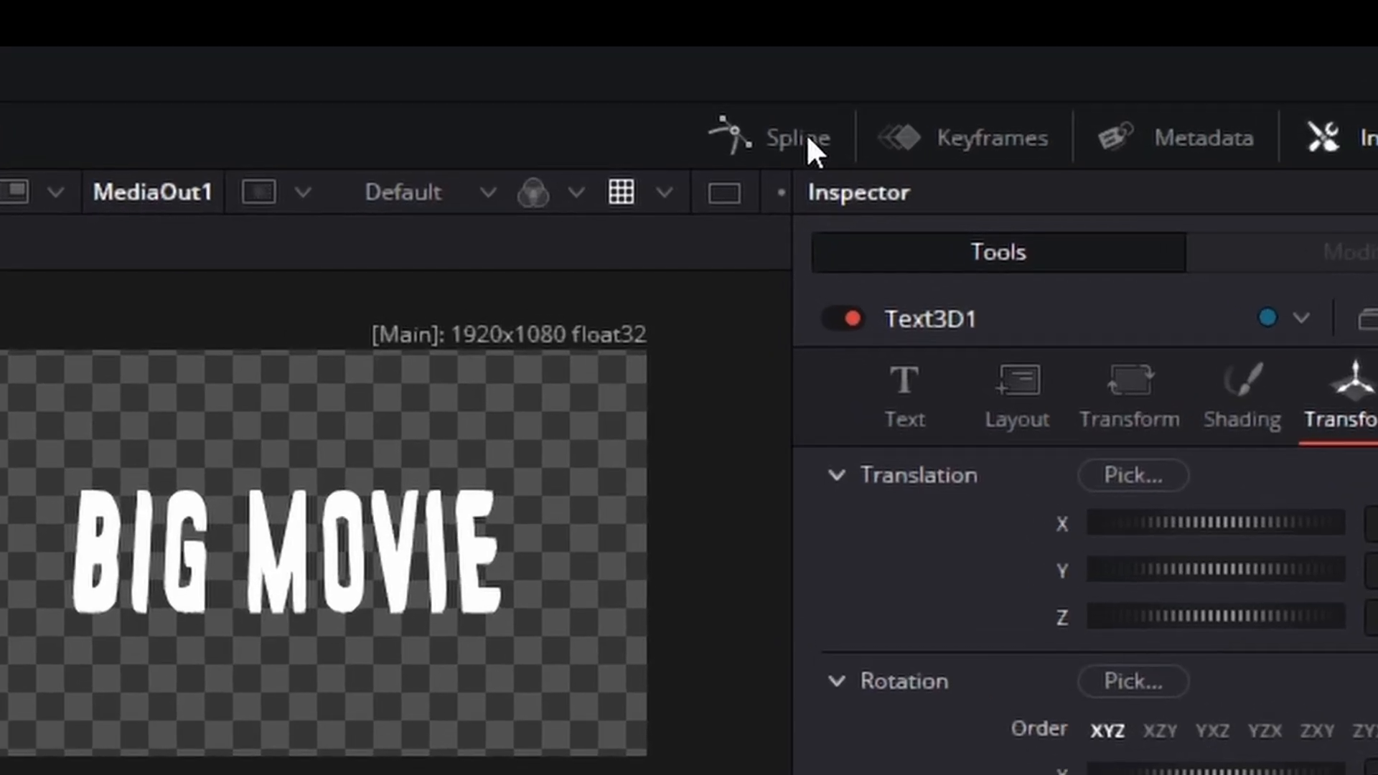
Step: Display Text3D1's X Rotation curve fitted in the Spline editor, select its keyframes and smooth them
click(806, 136)
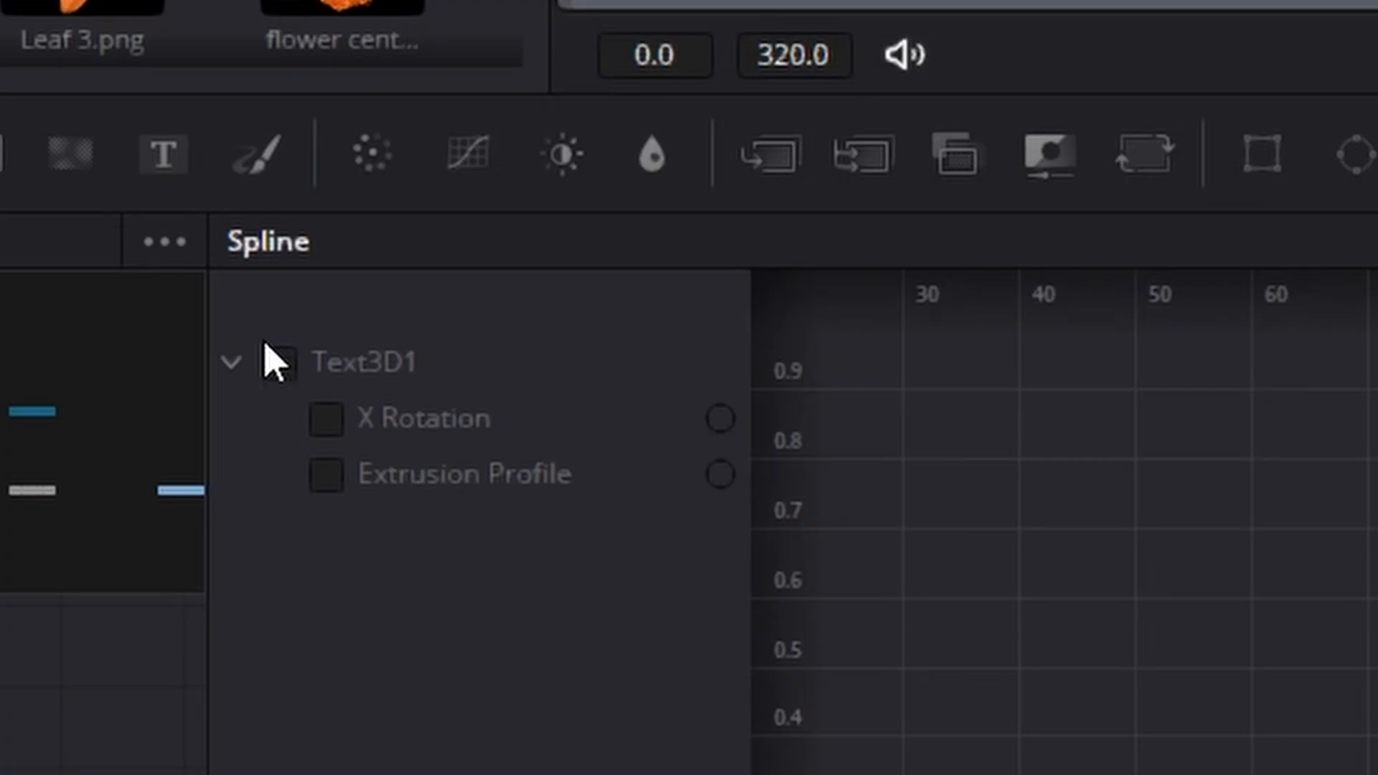
click(277, 379)
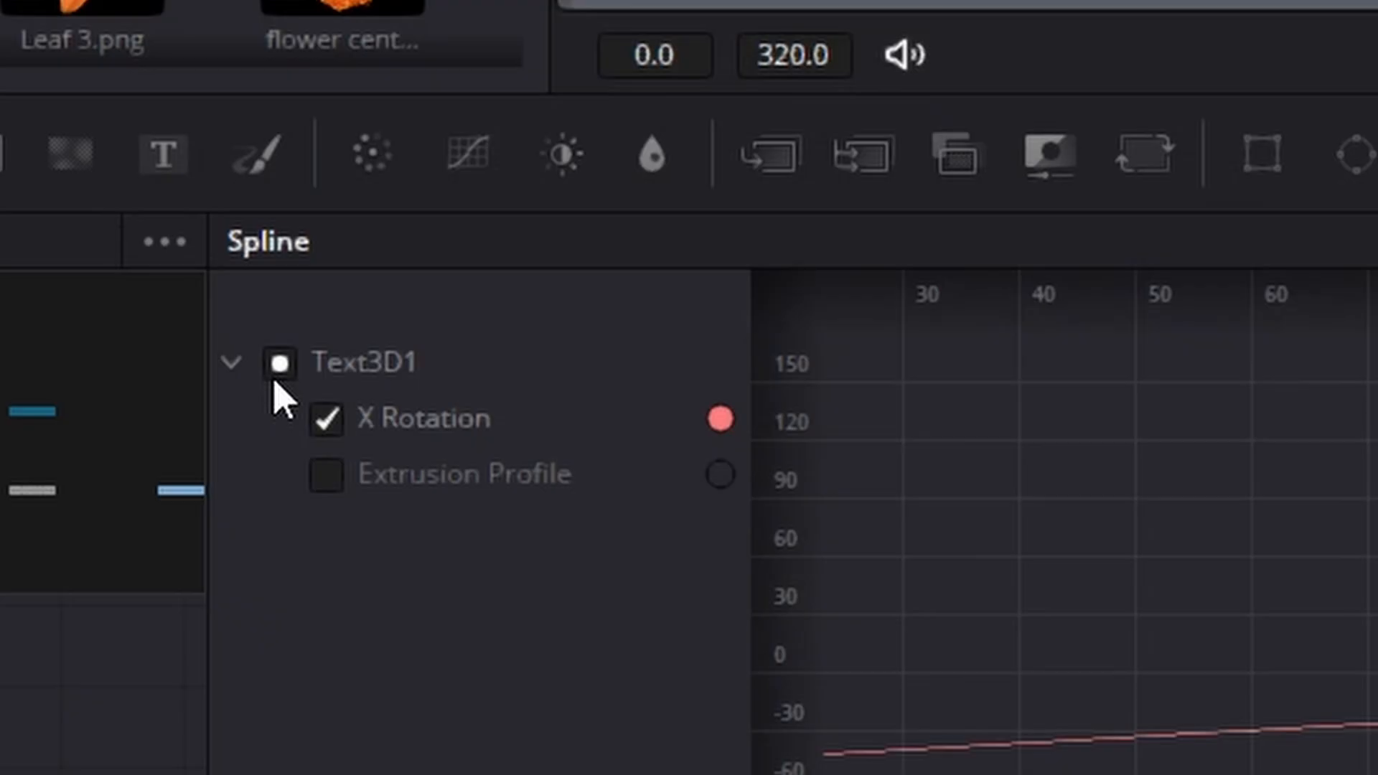
click(1089, 245)
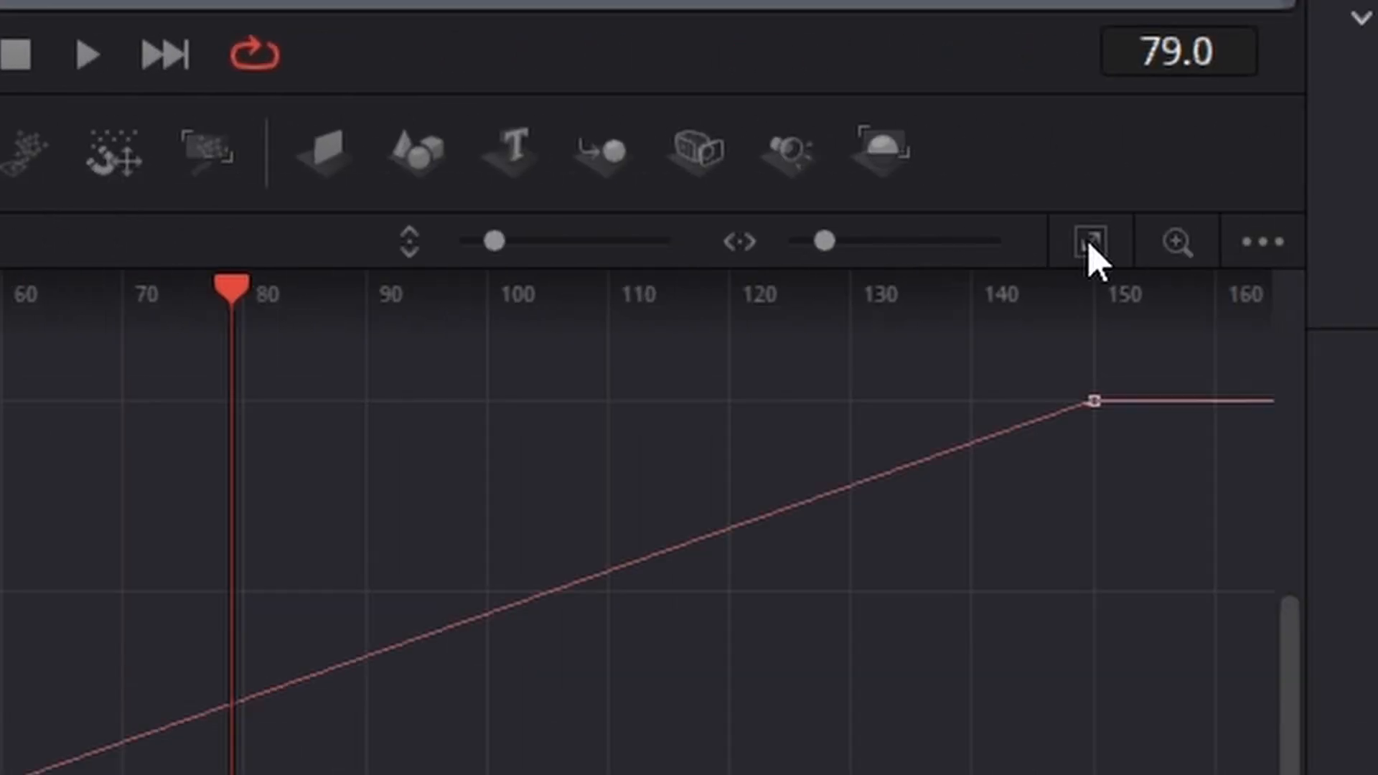
drag(1154, 560, 954, 337)
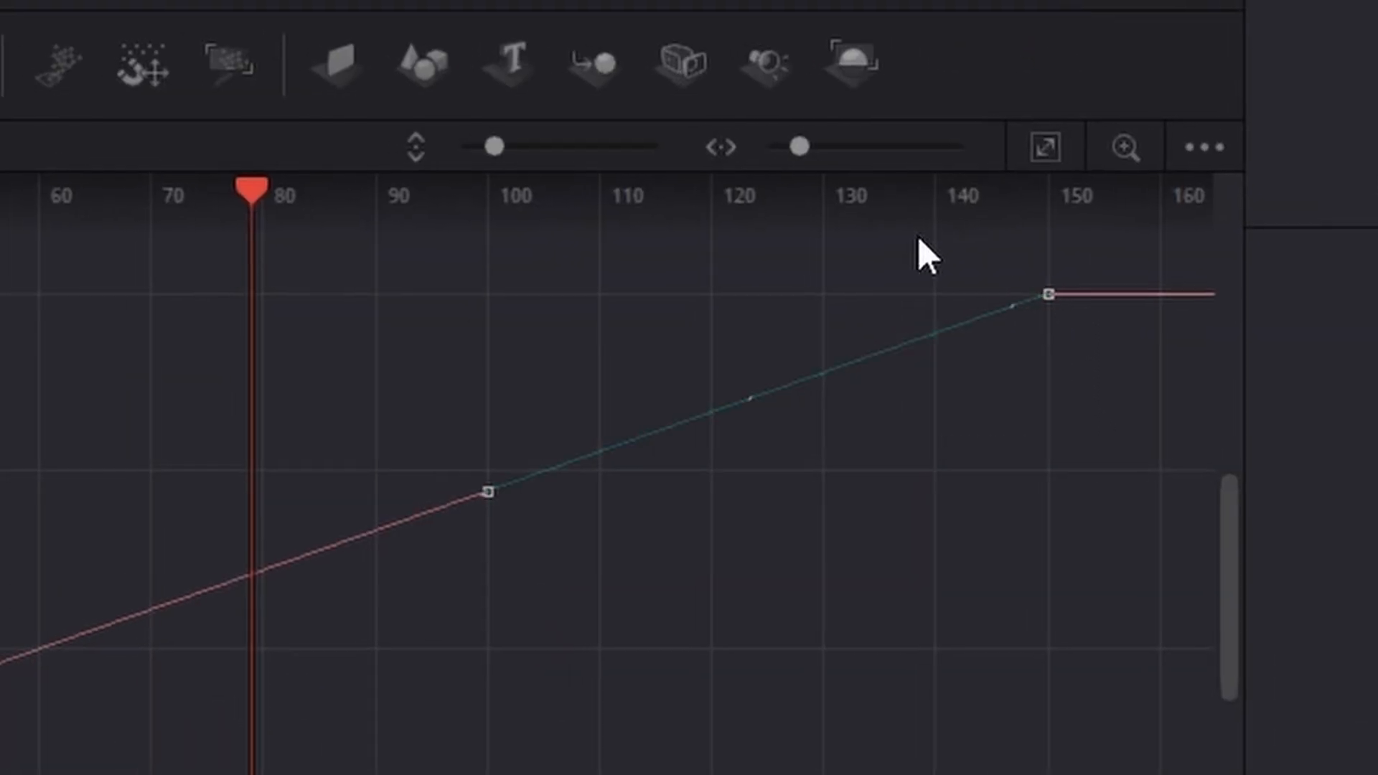
key(s)
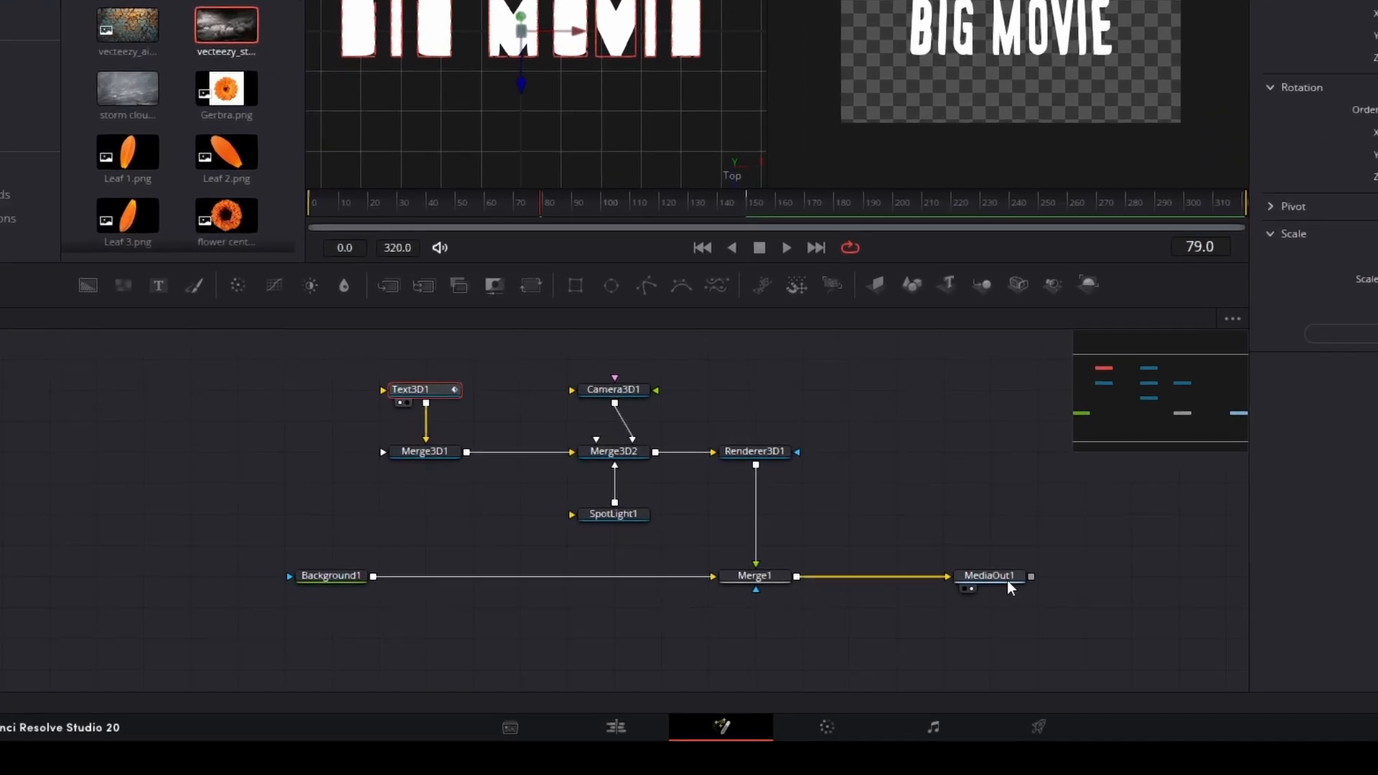
Step: Select SpotLight1 and move it forward along Z to about 0.956, in front of the title
click(1005, 576)
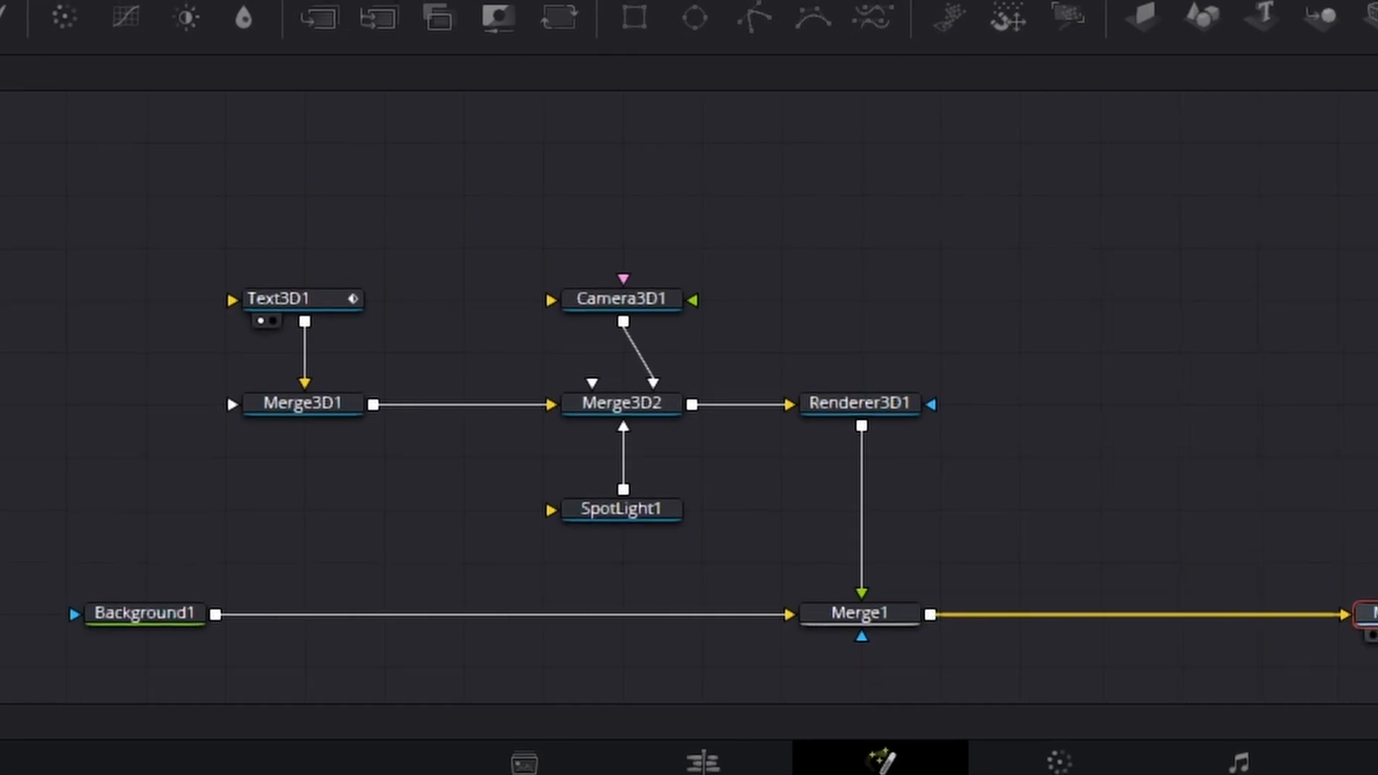
click(641, 517)
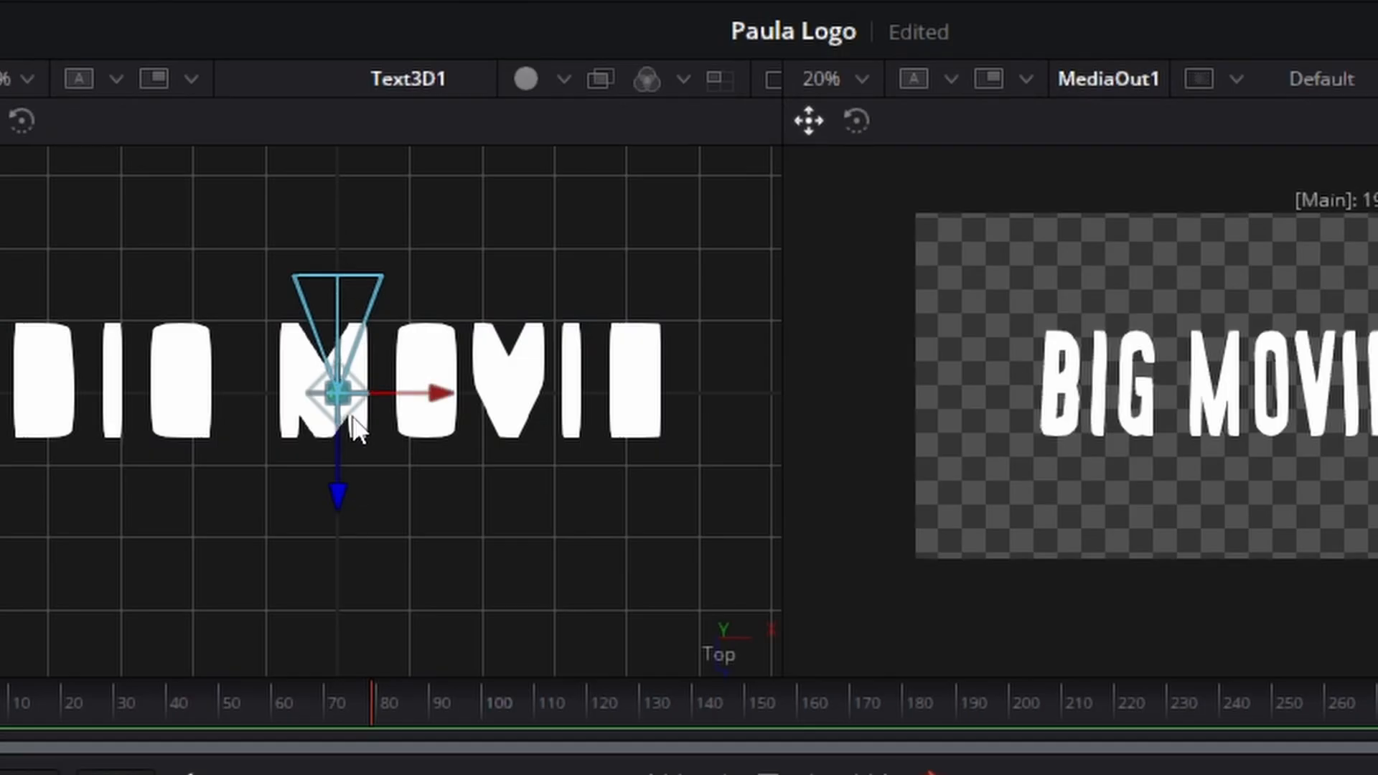
drag(337, 494, 338, 768)
drag(285, 715, 266, 336)
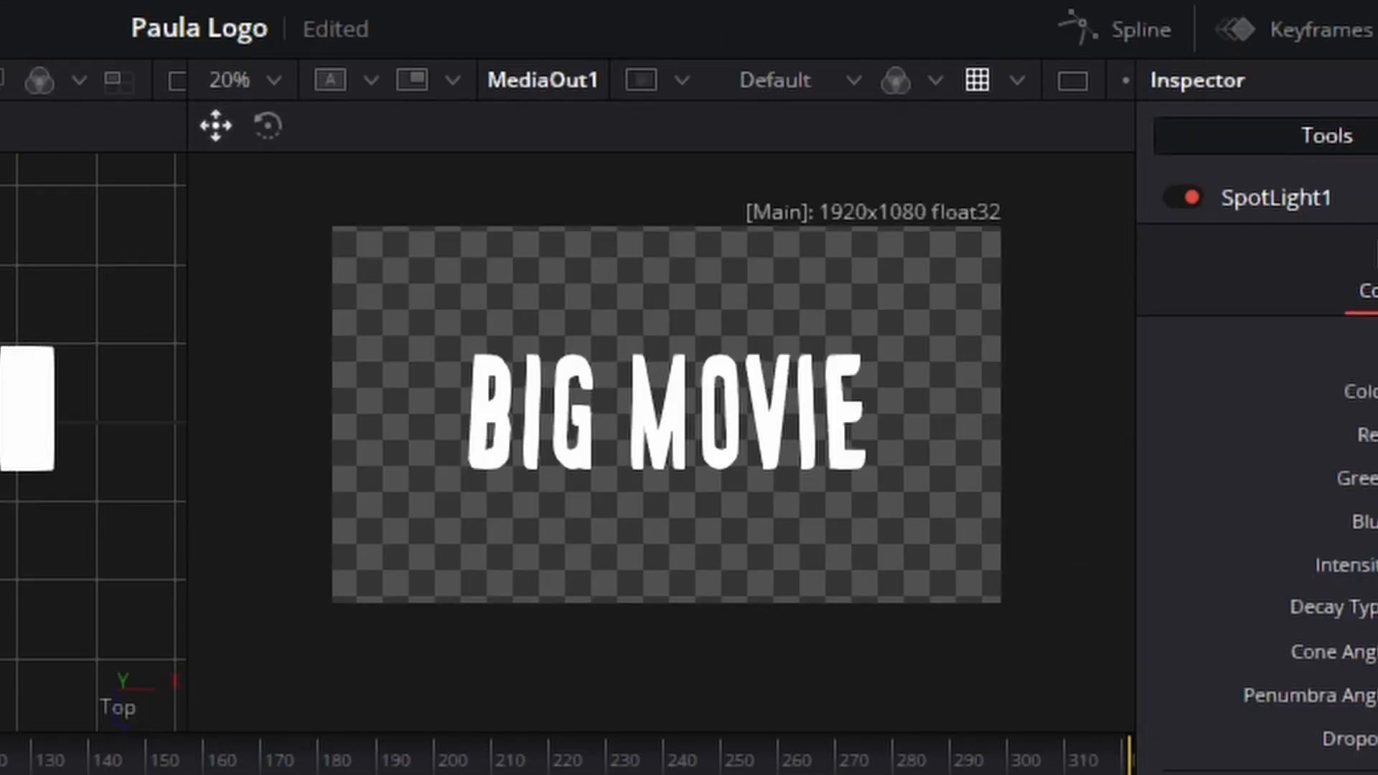
drag(264, 459, 278, 762)
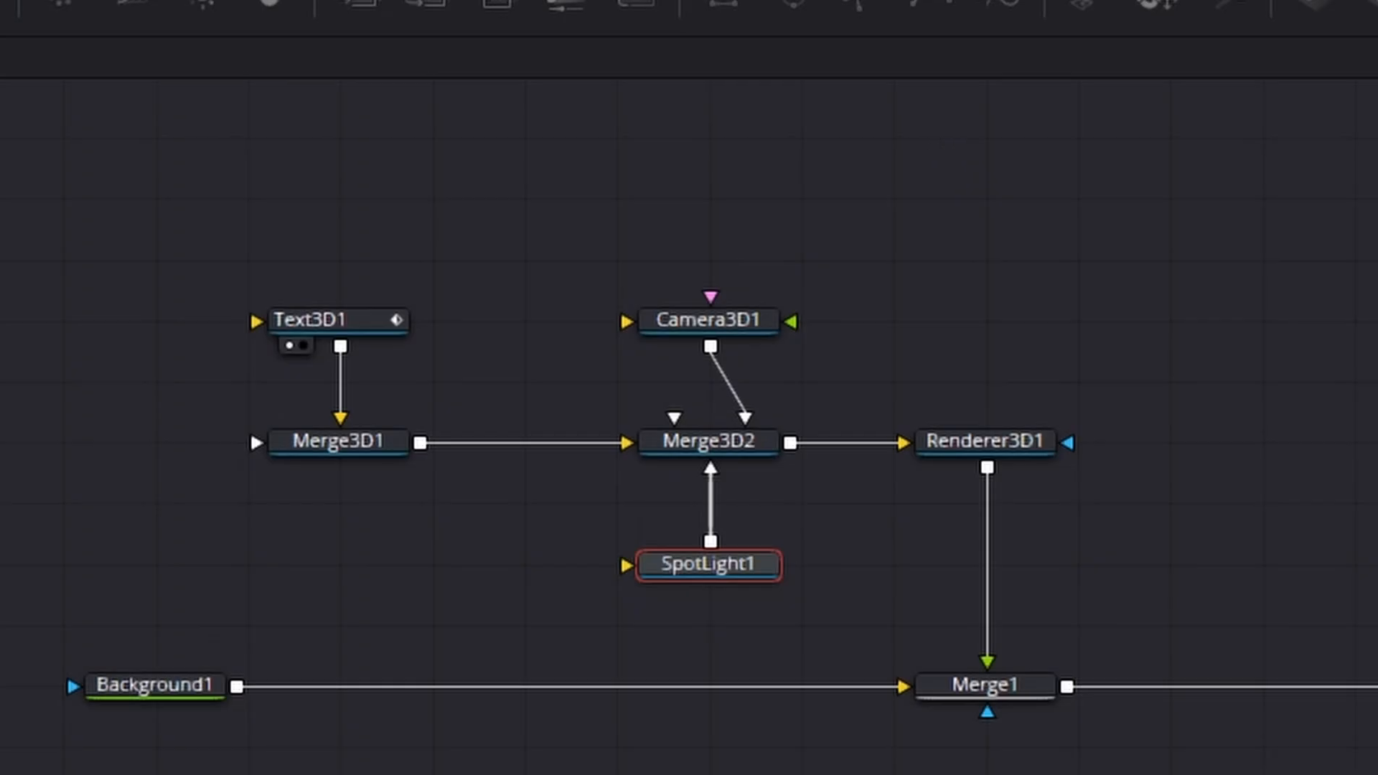
drag(574, 516, 622, 469)
Step: Turn on Pass Through Lights for Merge3D1 and bring up Merge3D2's settings
click(441, 402)
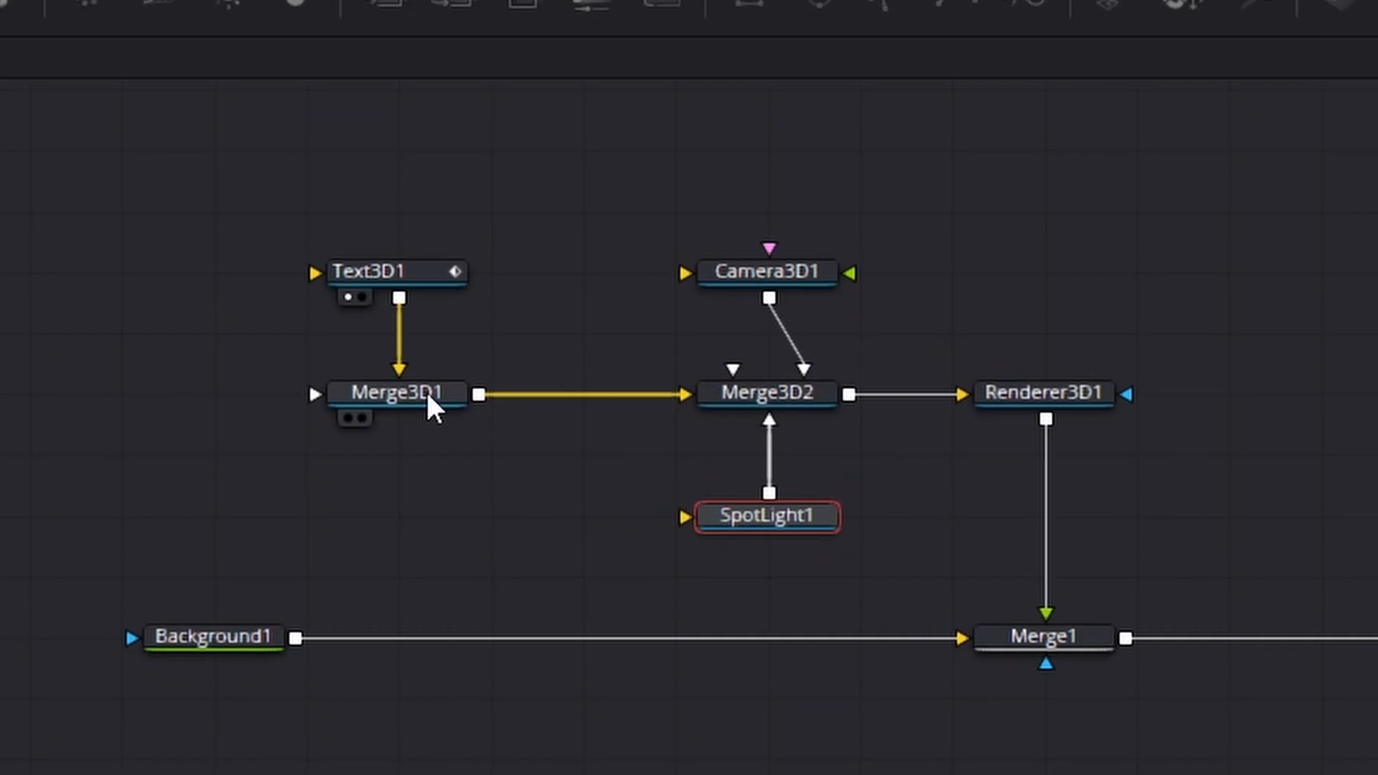
click(428, 397)
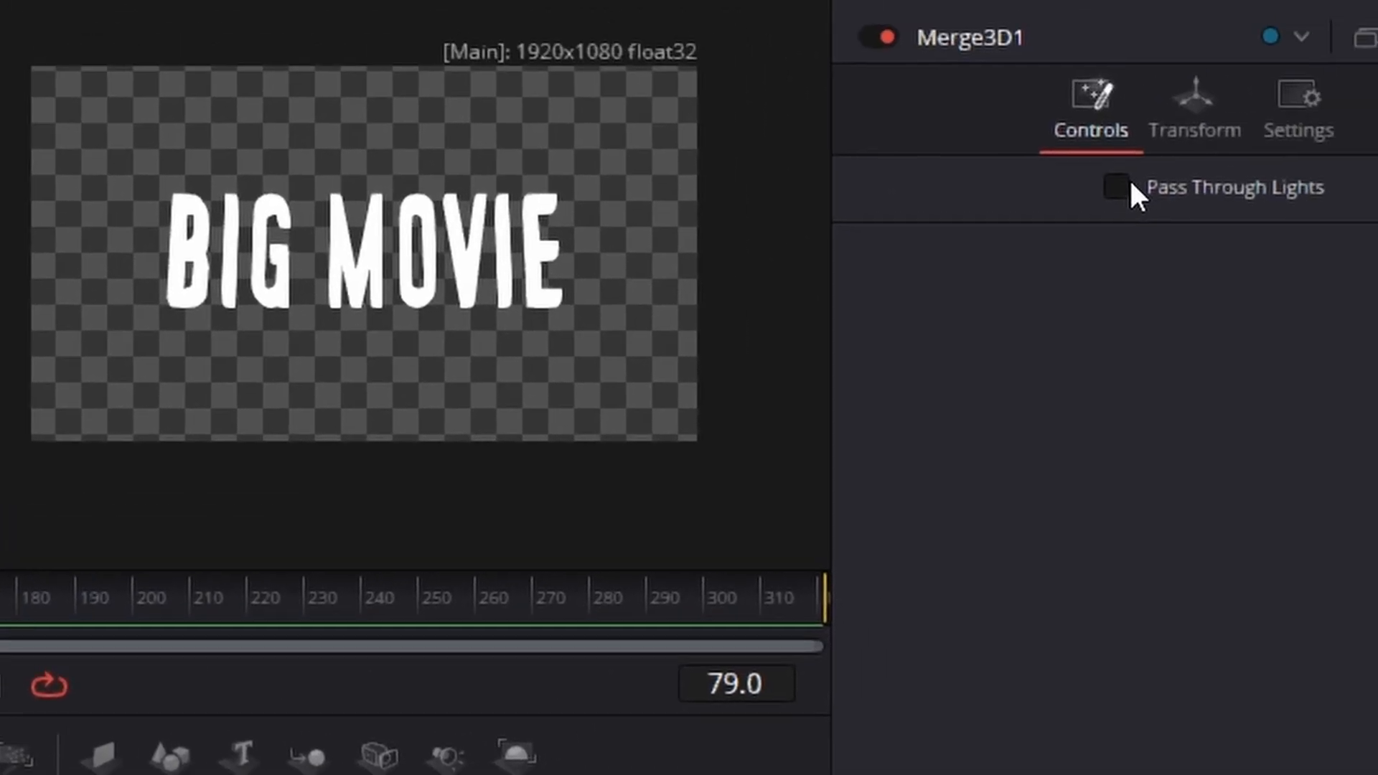
click(1126, 184)
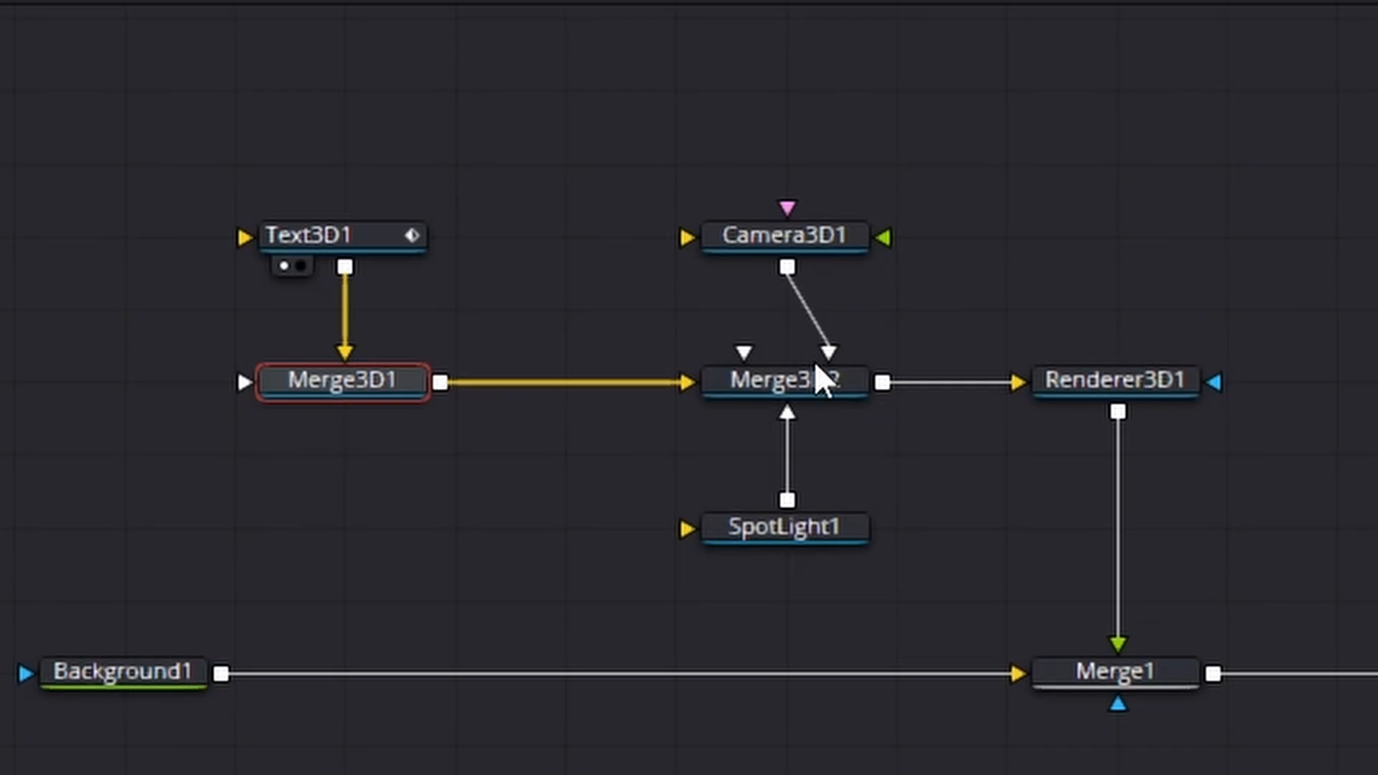
click(814, 386)
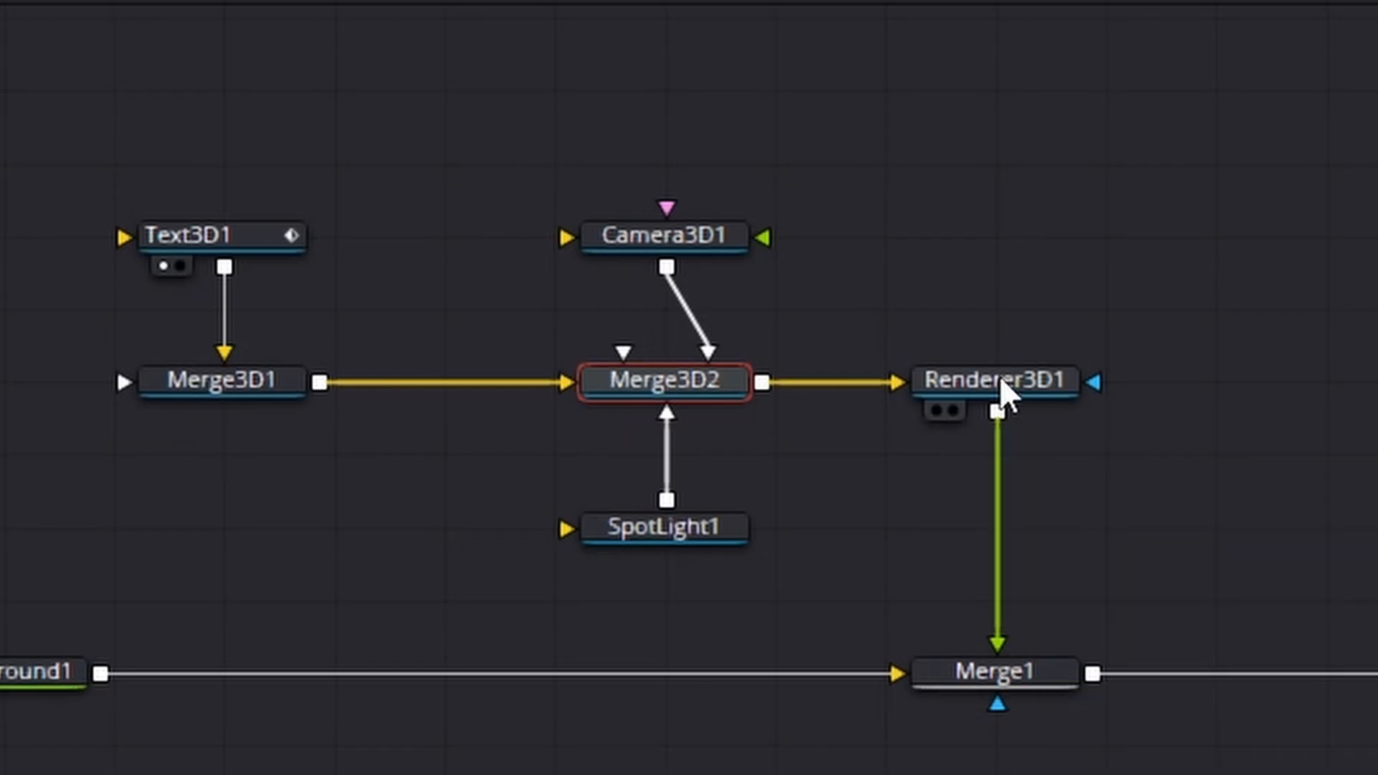
Step: Set Renderer3D1's renderer type to Hardware Renderer and enable its lighting
click(1002, 381)
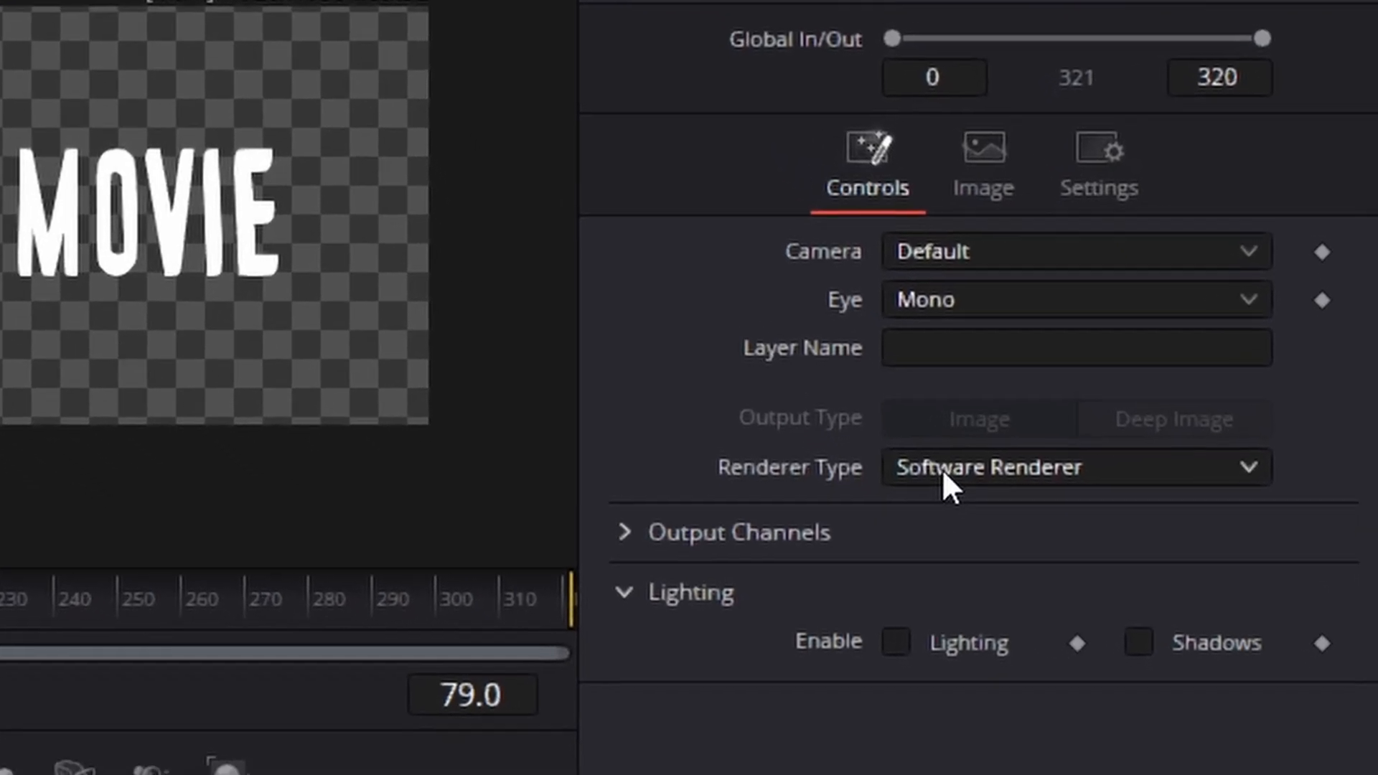
click(972, 525)
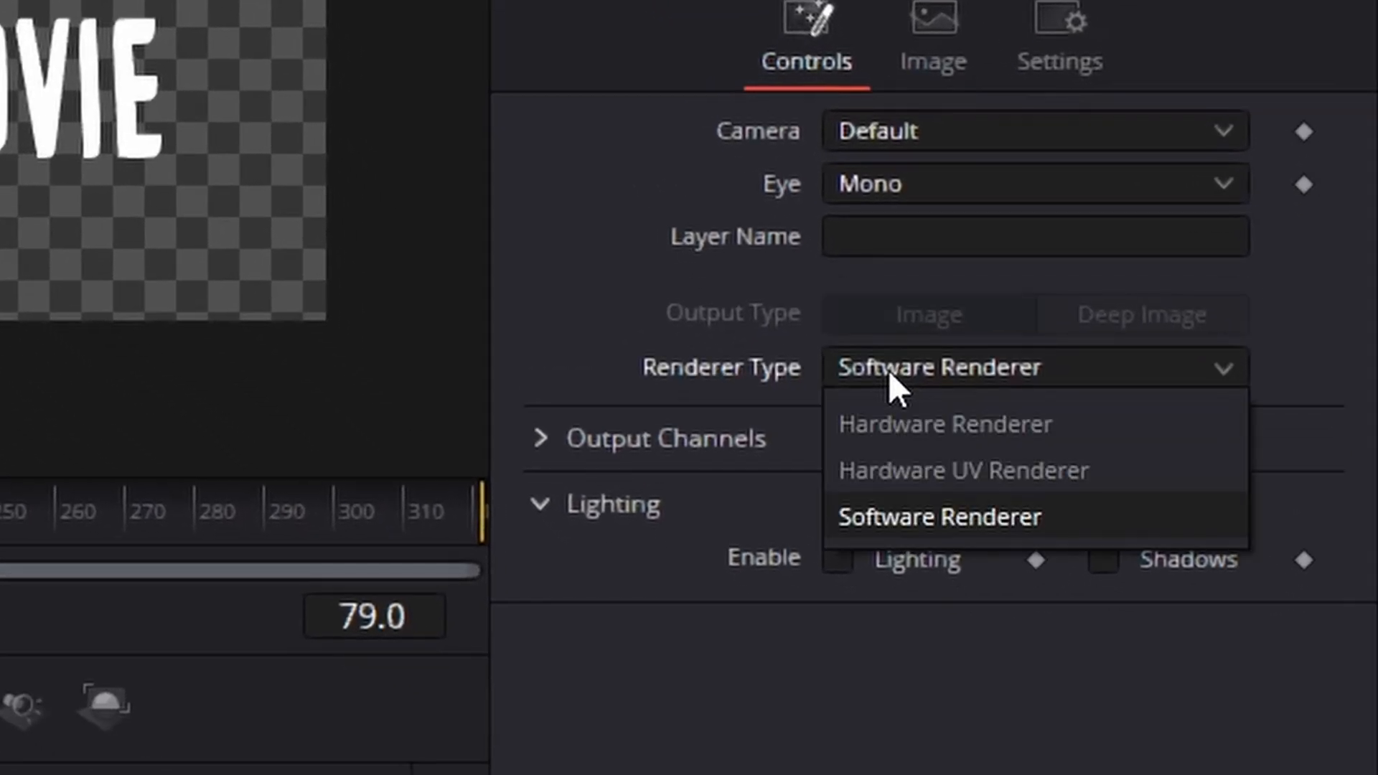
click(934, 424)
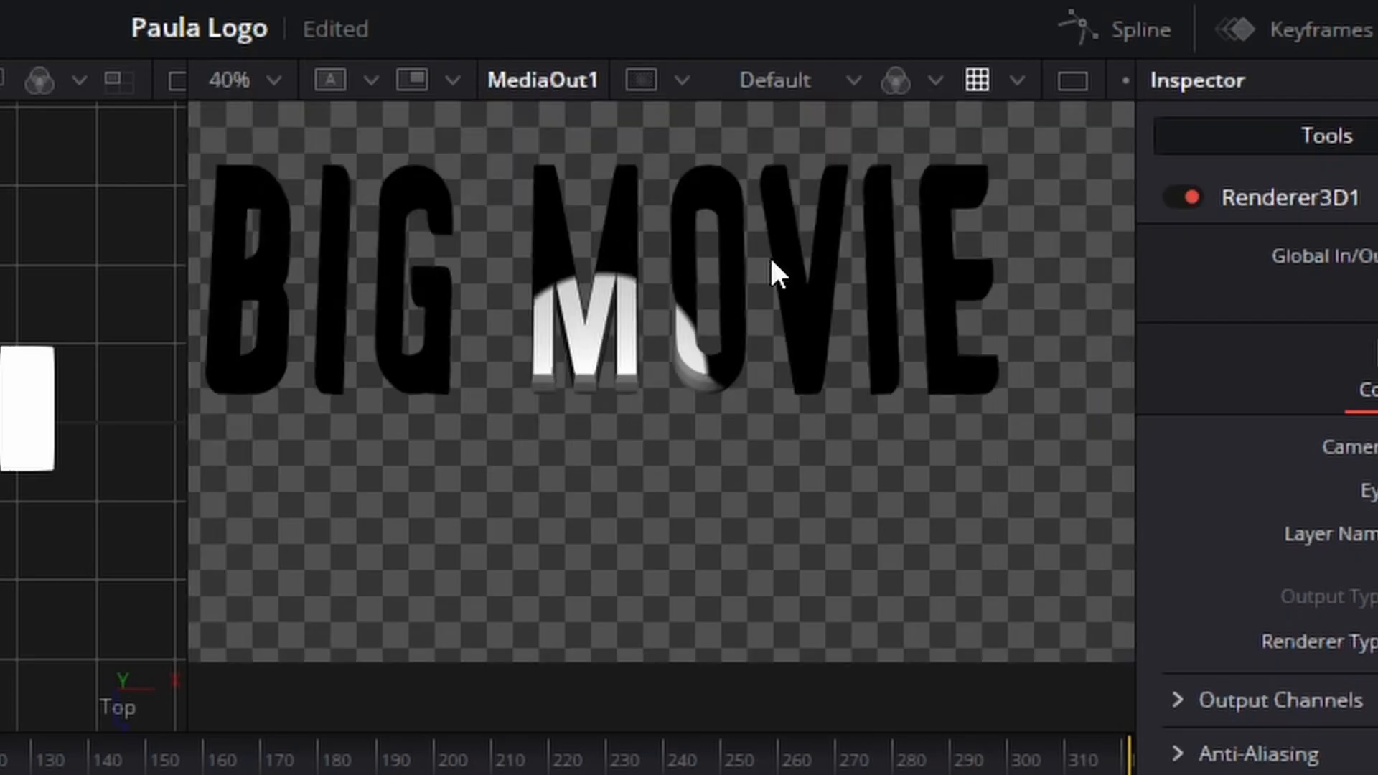
Step: Turn on Use Target for SpotLight1 and move the light along negative X so it shines on the title from the side
drag(185, 571, 292, 569)
click(537, 622)
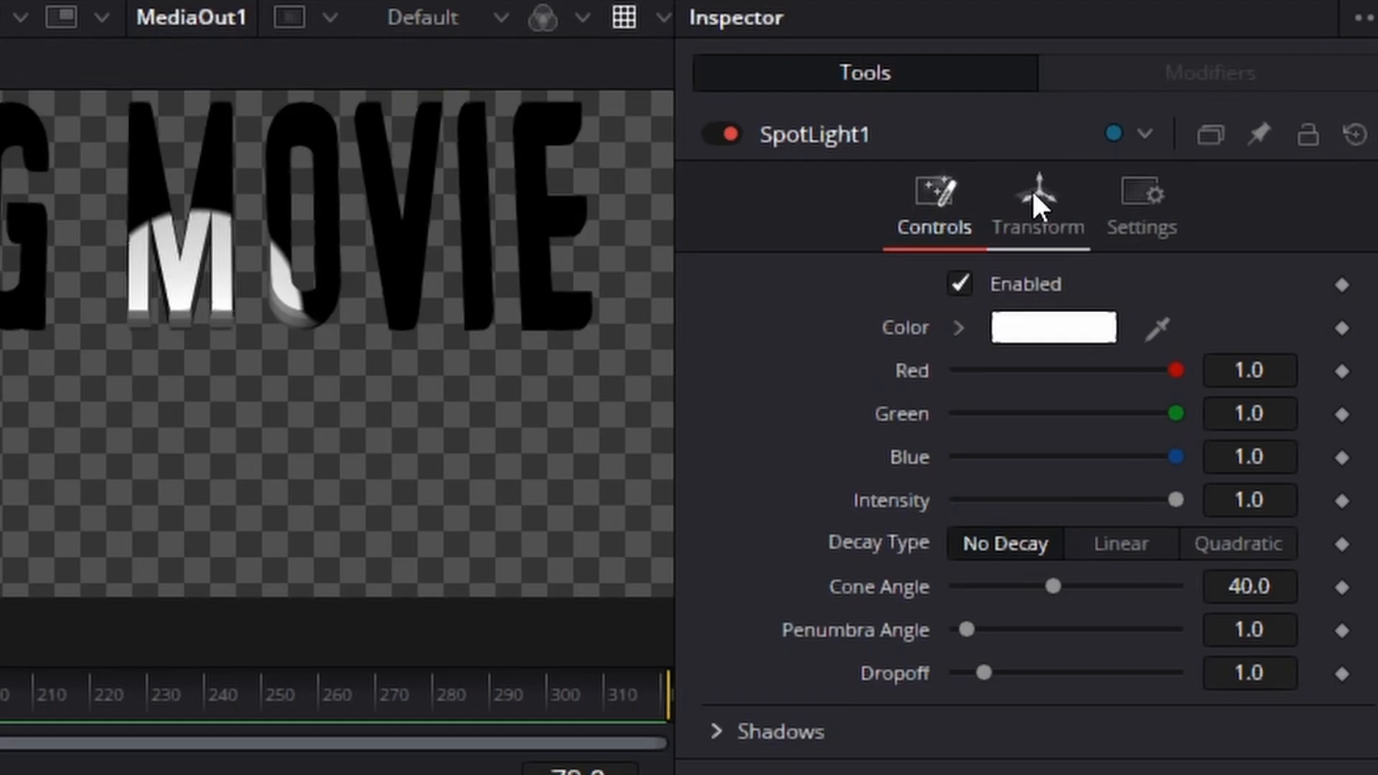
click(1033, 192)
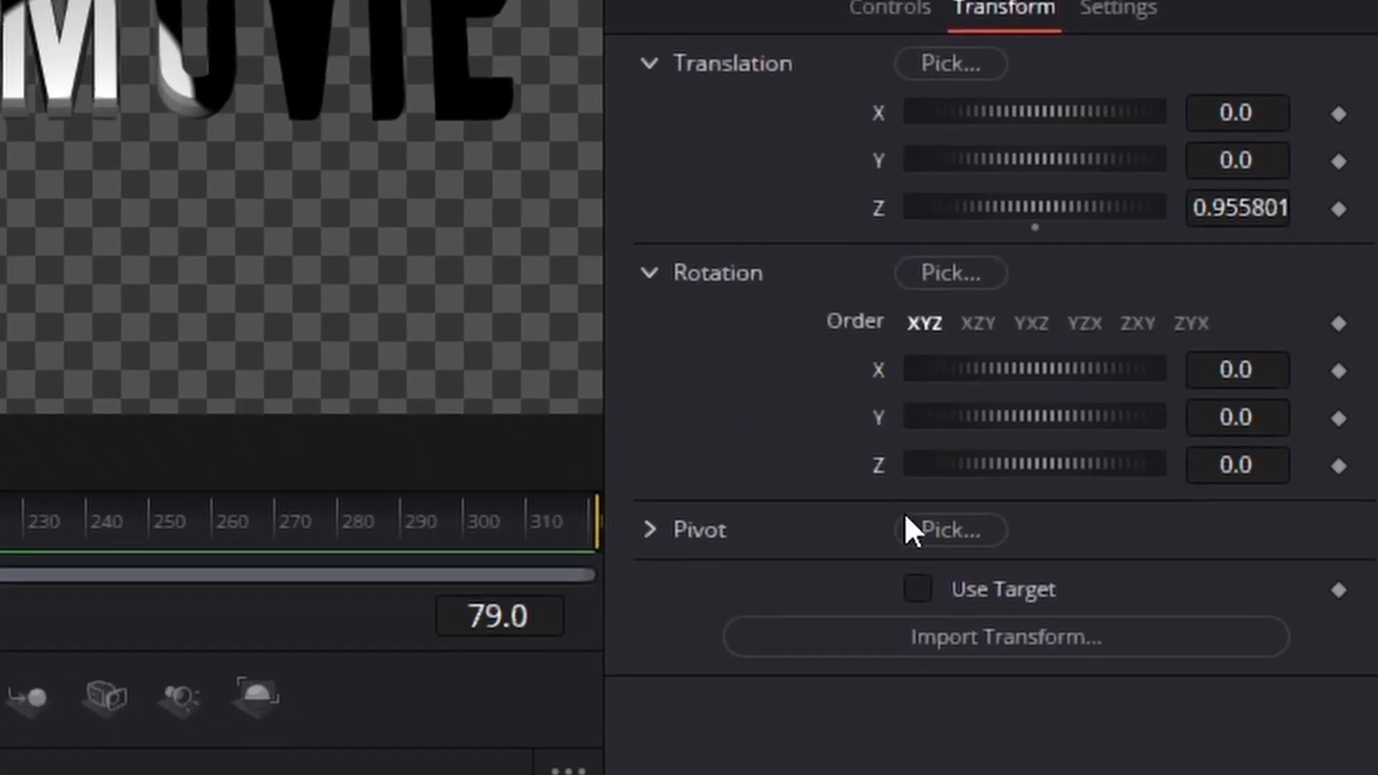
click(917, 588)
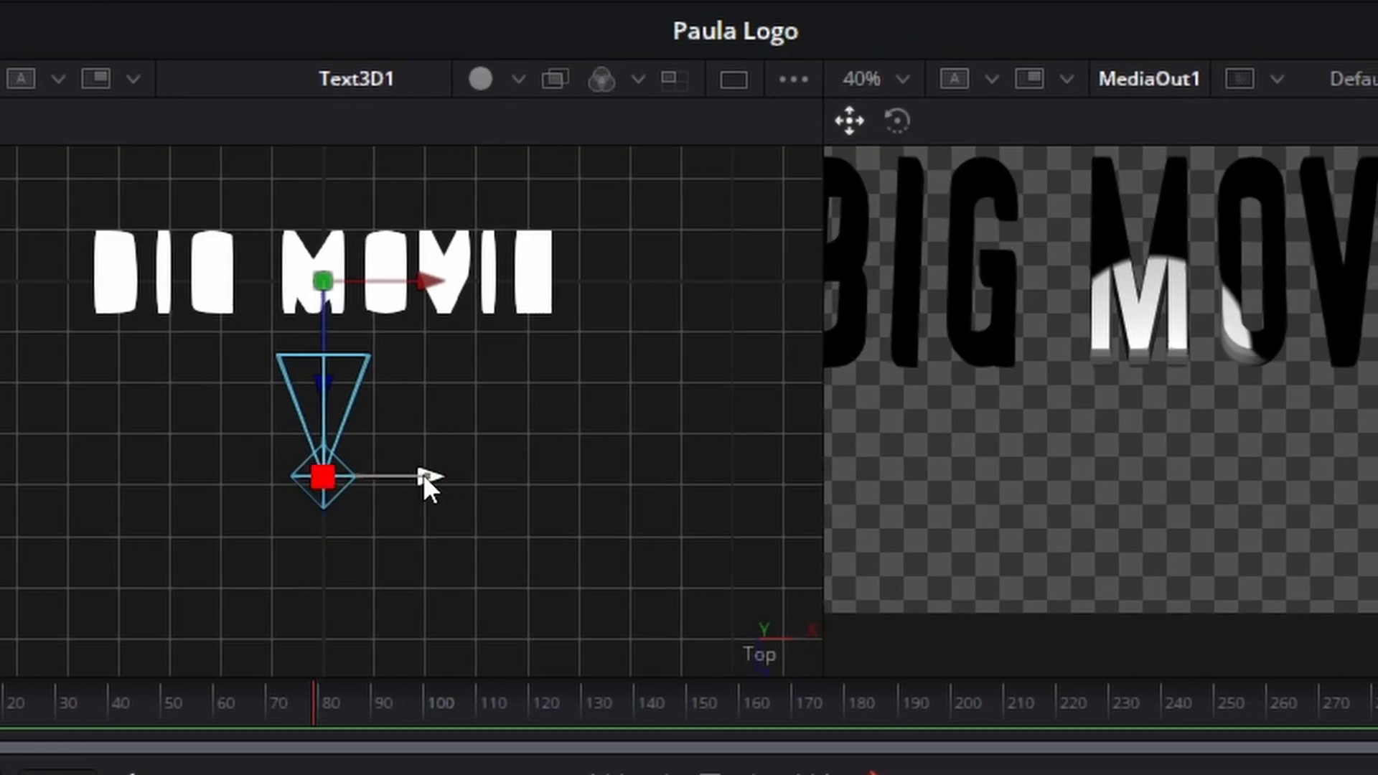
drag(424, 480, 101, 495)
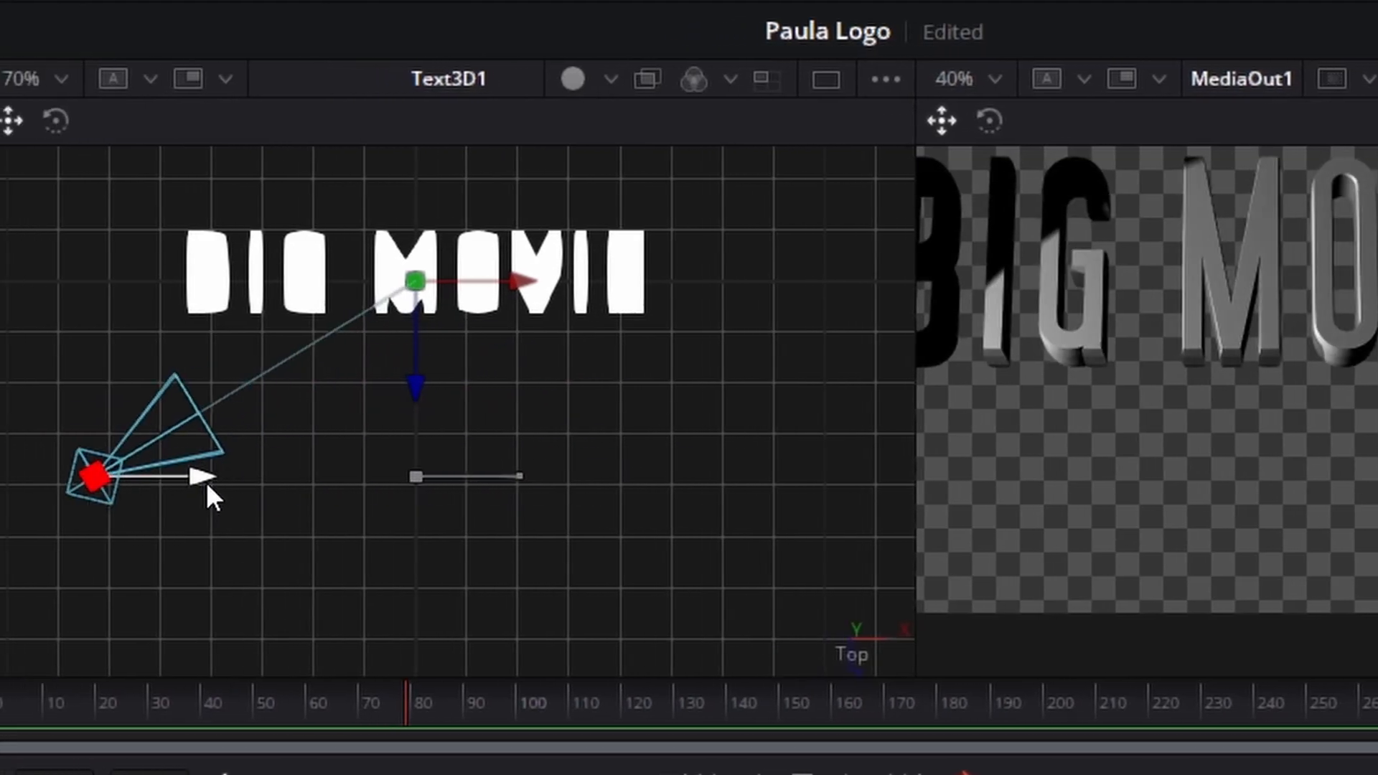
drag(207, 485, 184, 502)
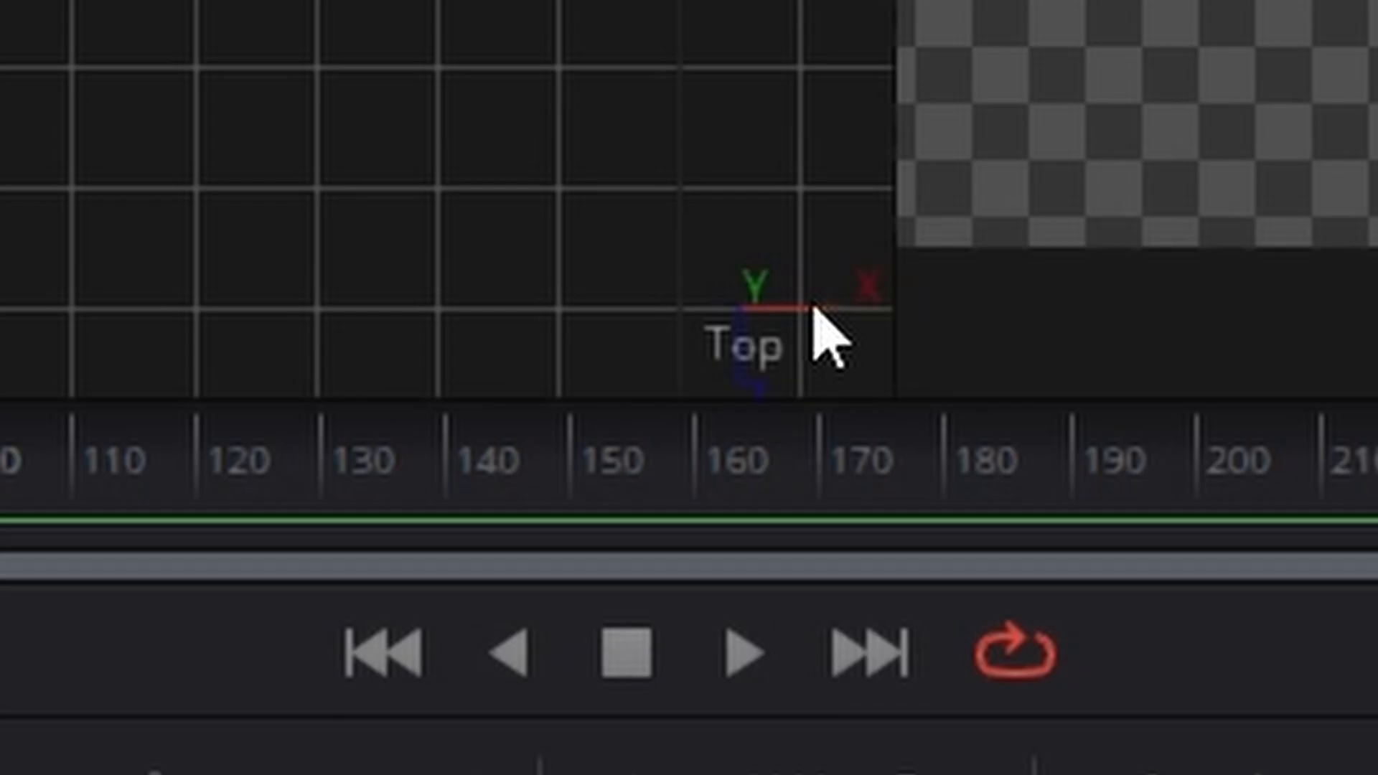
Step: Raise SpotLight1 to about 0.836 in Y and lift its target to the middle of the title's height
right_click(815, 311)
click(1062, 554)
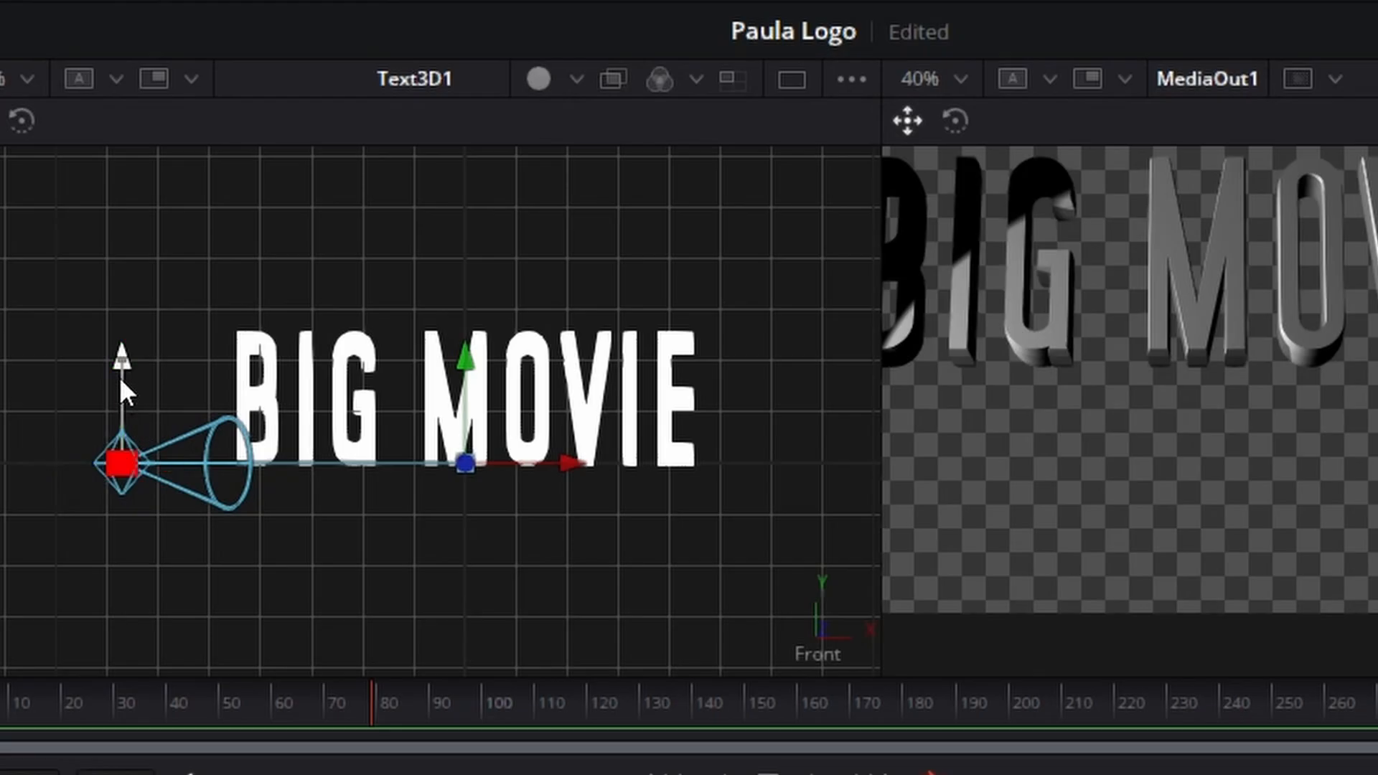
drag(120, 387, 125, 193)
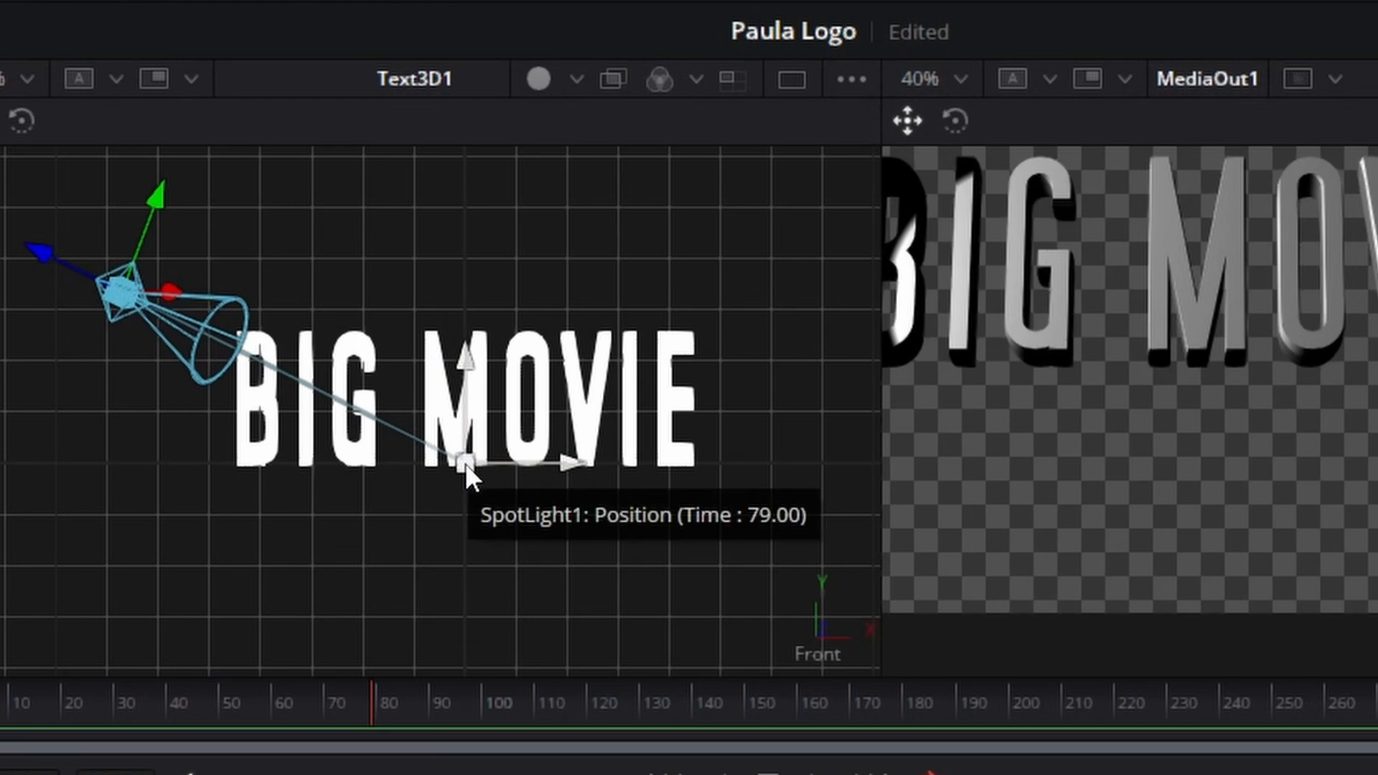
click(497, 461)
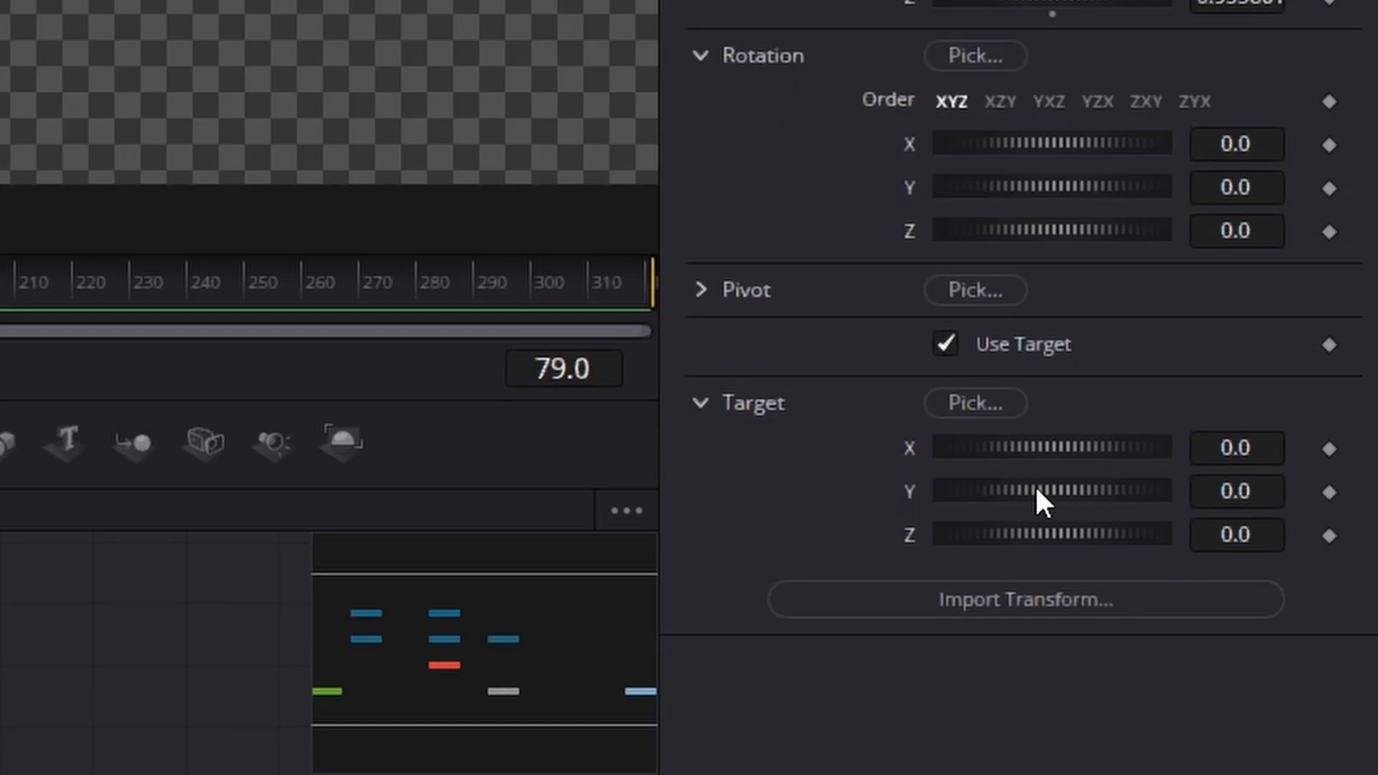
drag(1040, 486, 1045, 491)
mouse_move(465, 433)
mouse_down()
mouse_move(465, 391)
mouse_move(465, 485)
mouse_move(465, 392)
mouse_move(465, 410)
mouse_up()
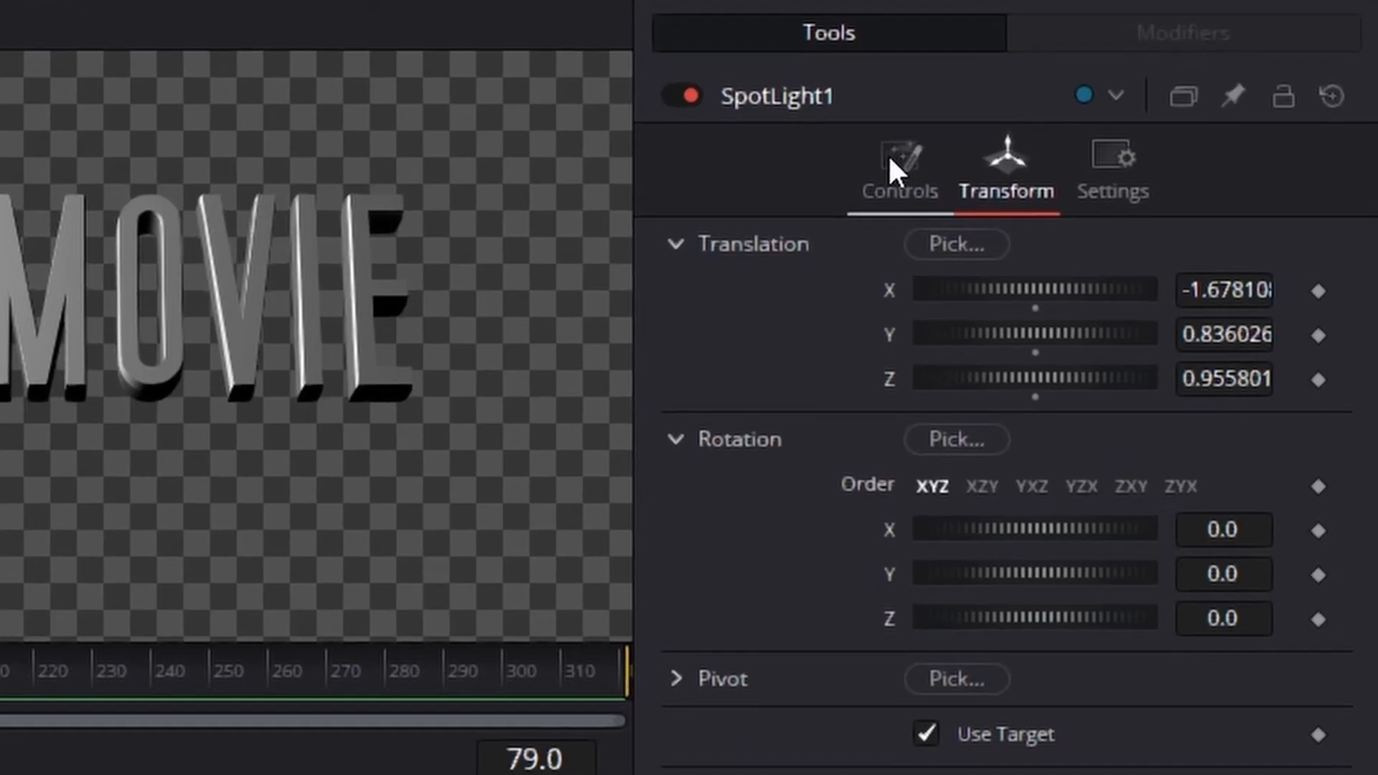
Step: Set SpotLight1's decay type to Quadratic and its cone angle to about 43.23
click(890, 154)
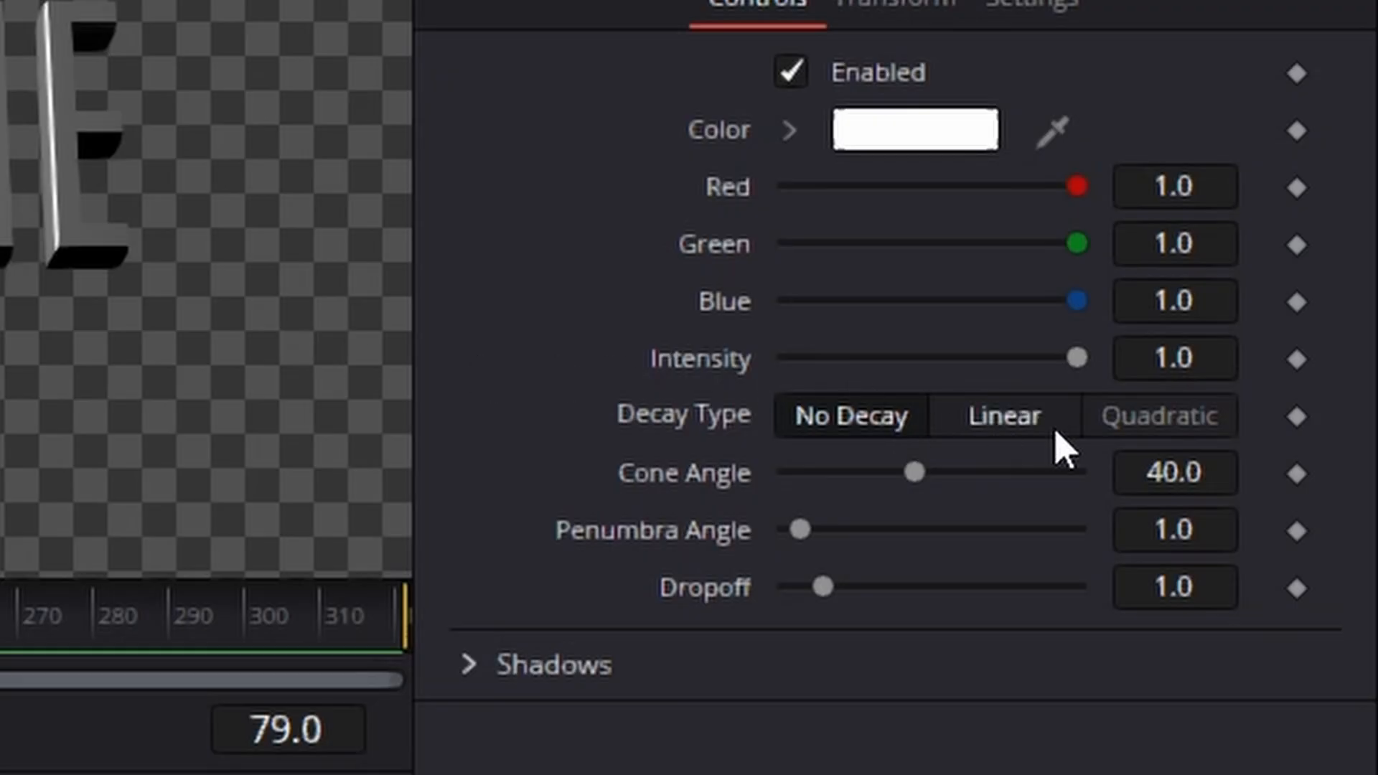
click(1157, 431)
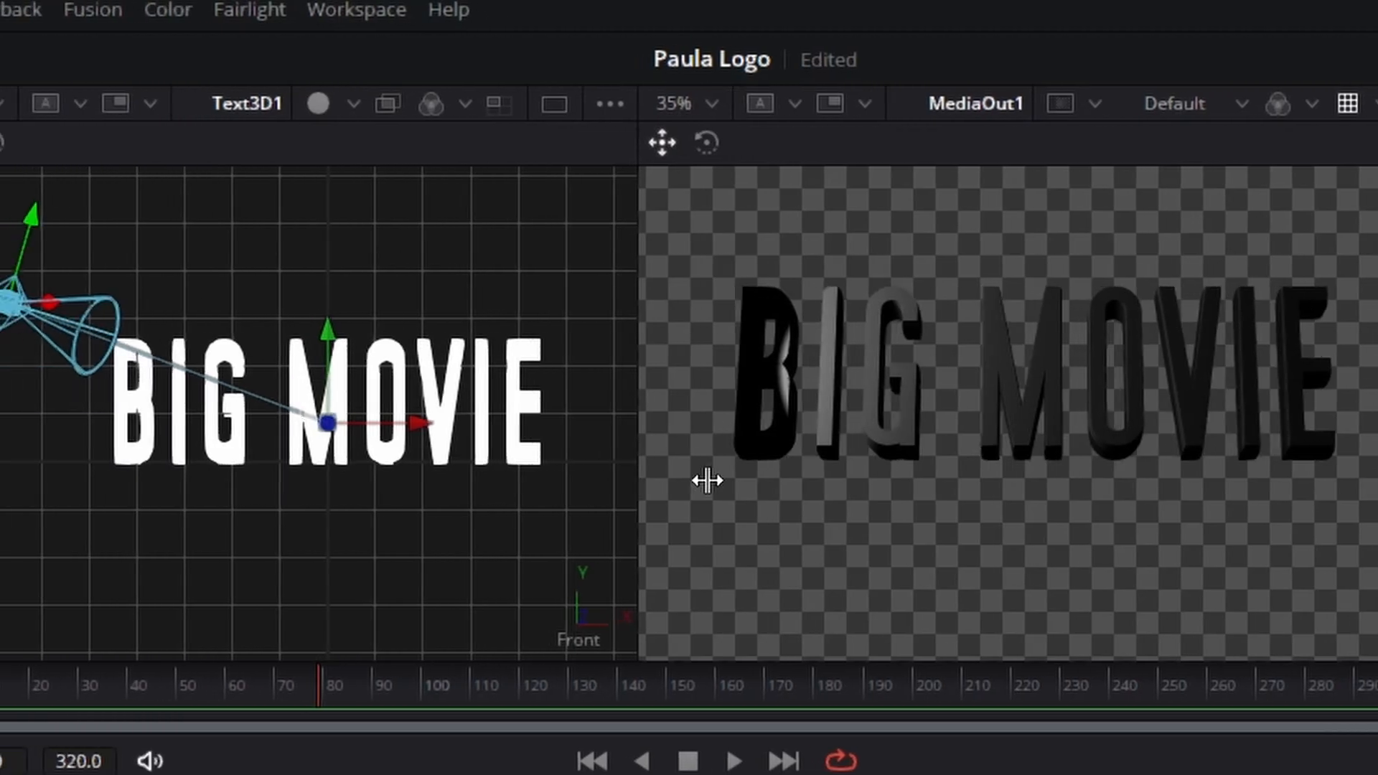
drag(707, 481, 871, 495)
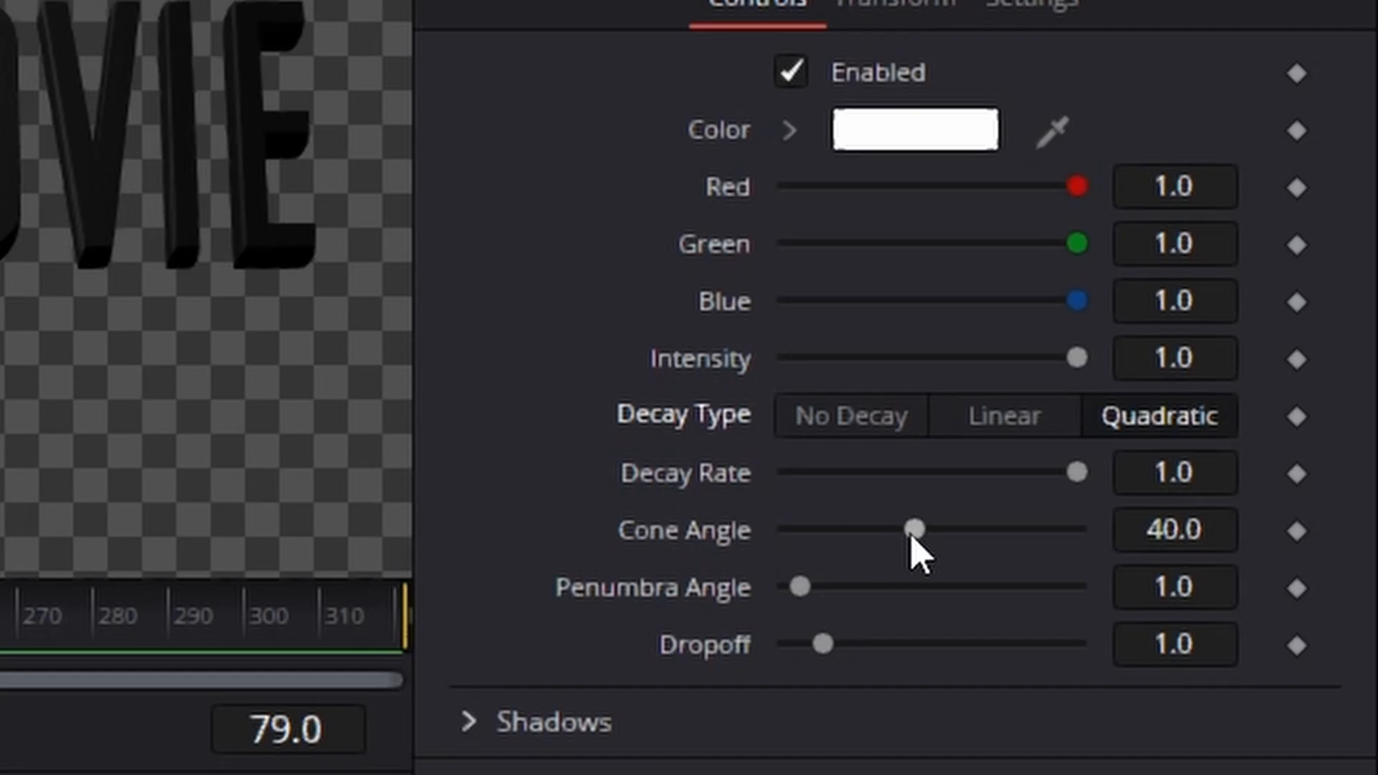
drag(914, 548, 959, 554)
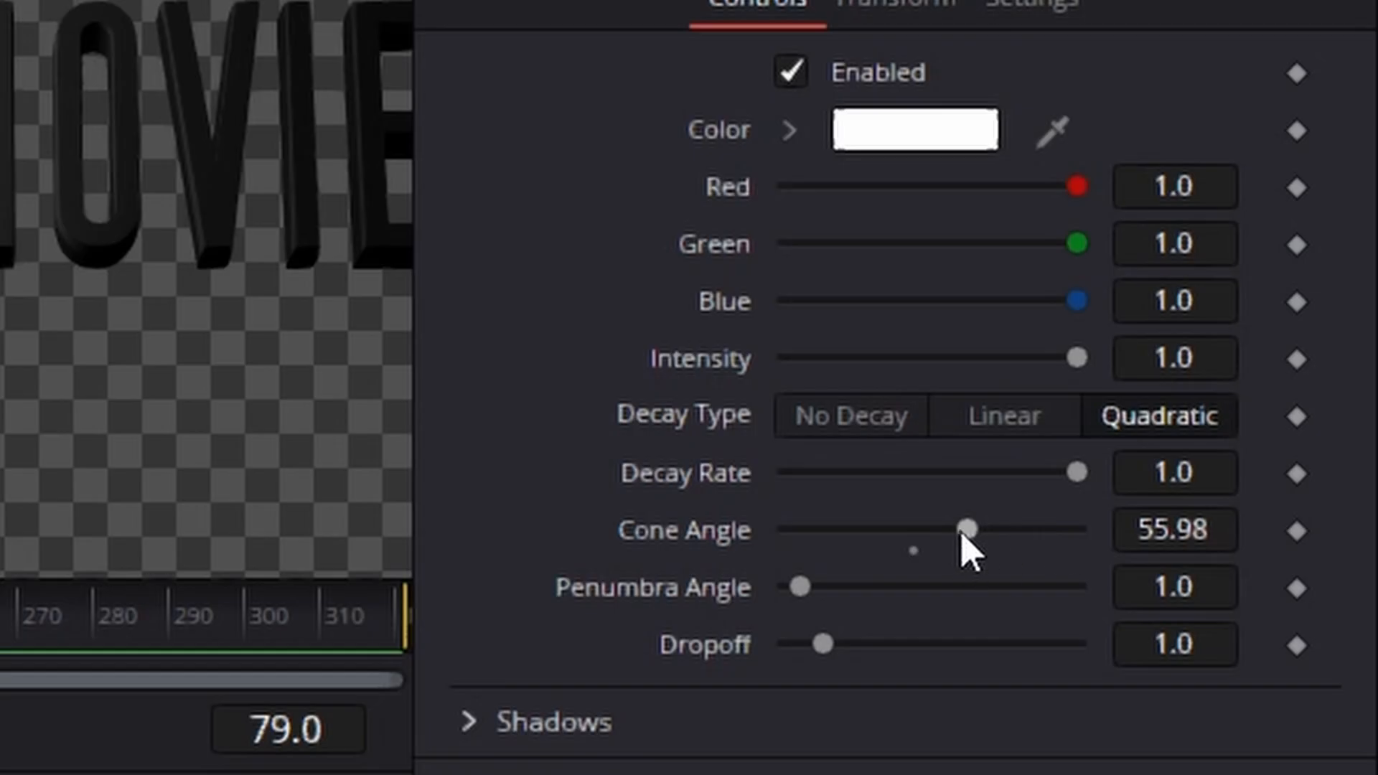
drag(963, 535, 908, 541)
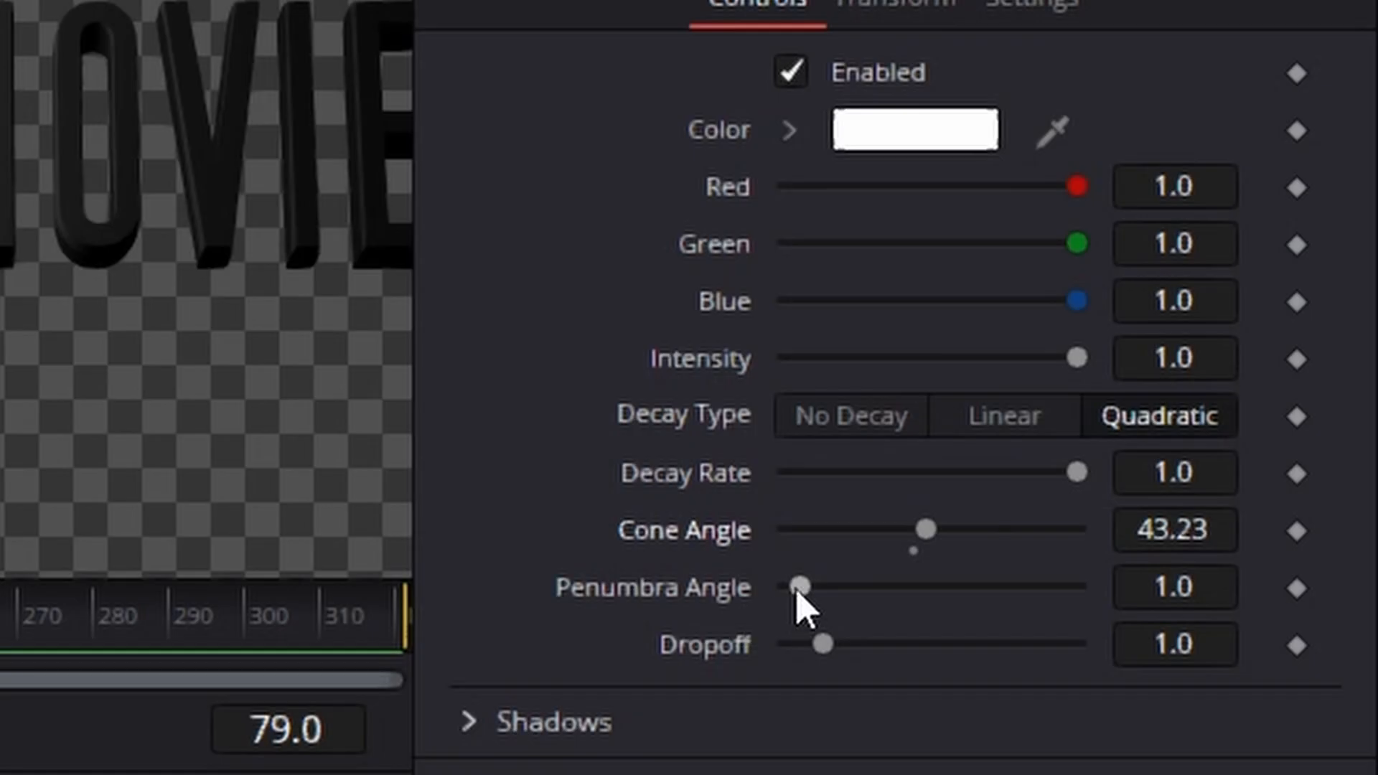
Step: Set SpotLight1's penumbra angle to about 8.82 and its intensity to 5
drag(798, 592, 856, 598)
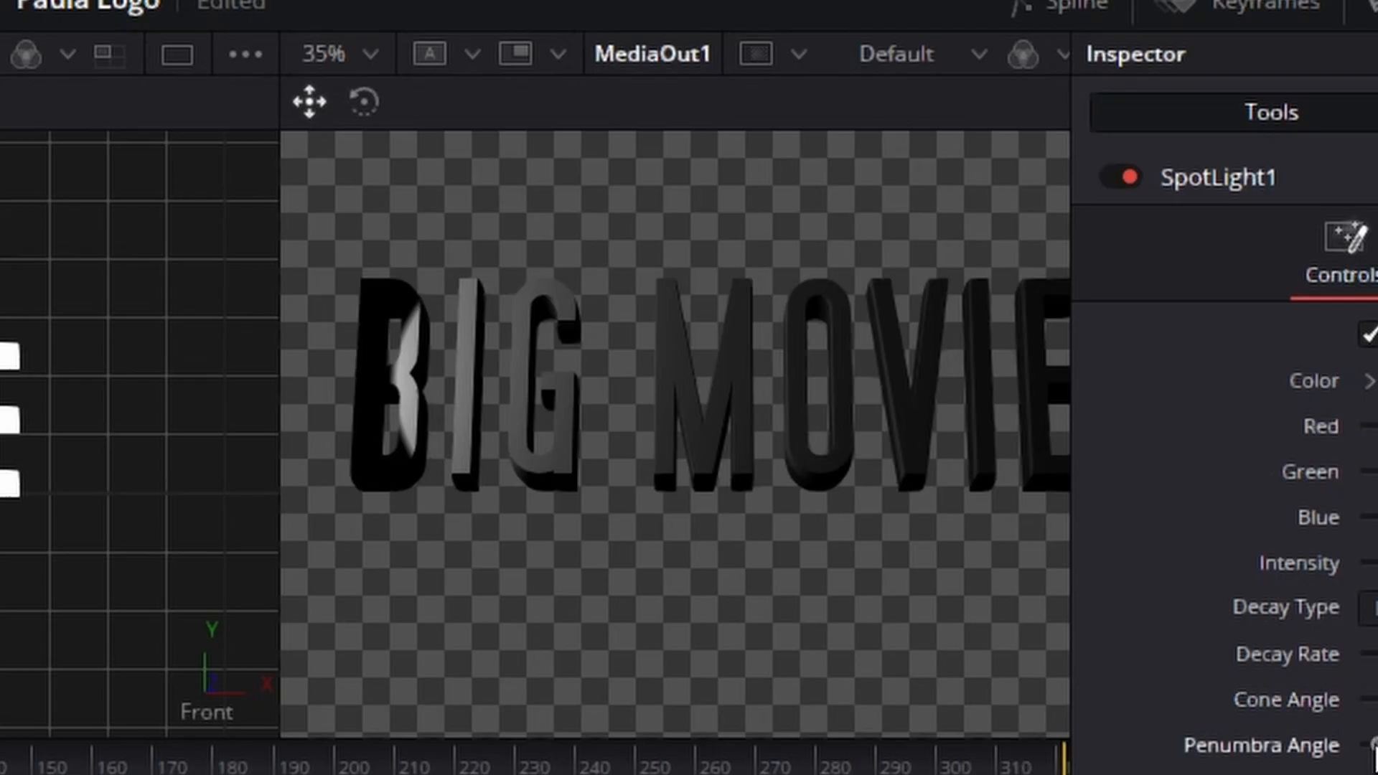
drag(798, 592, 854, 597)
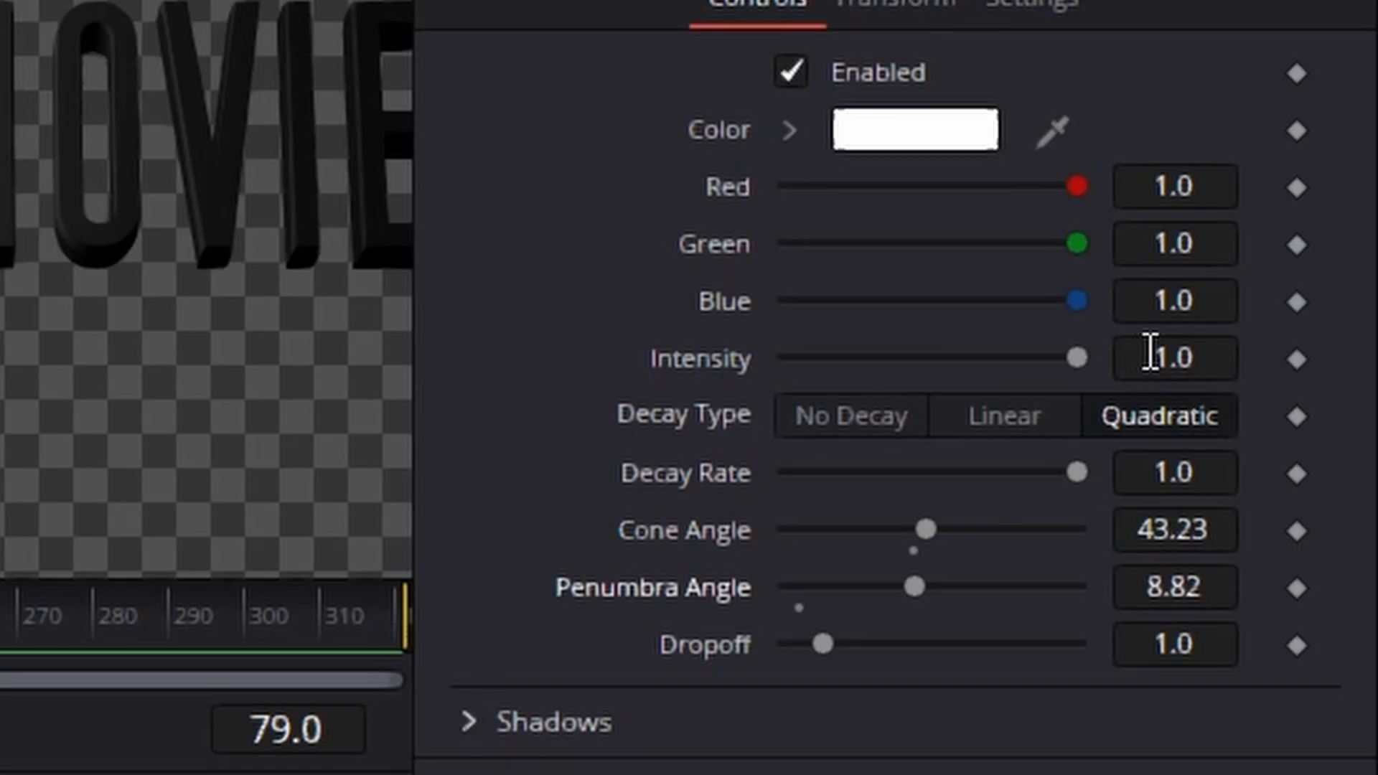
click(1177, 355)
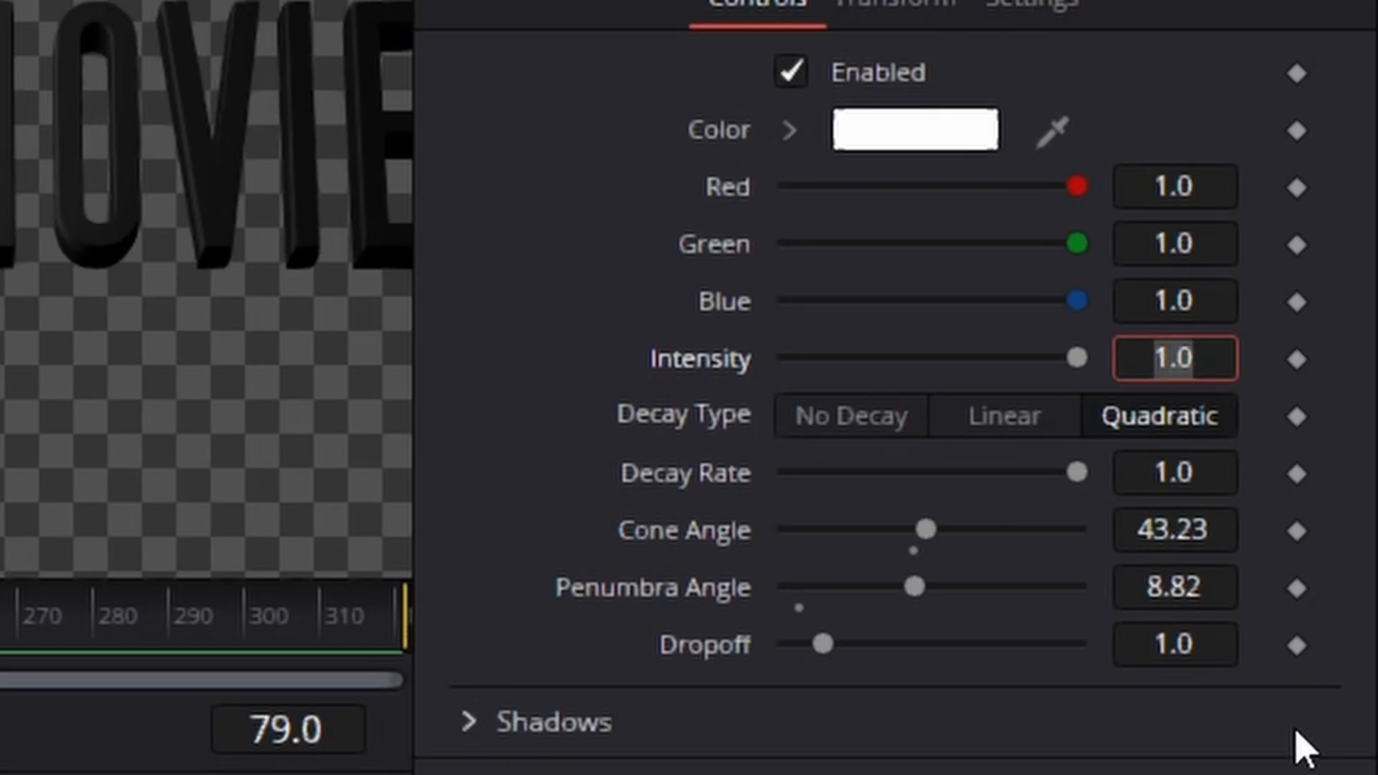
text(5)
key(Tab)
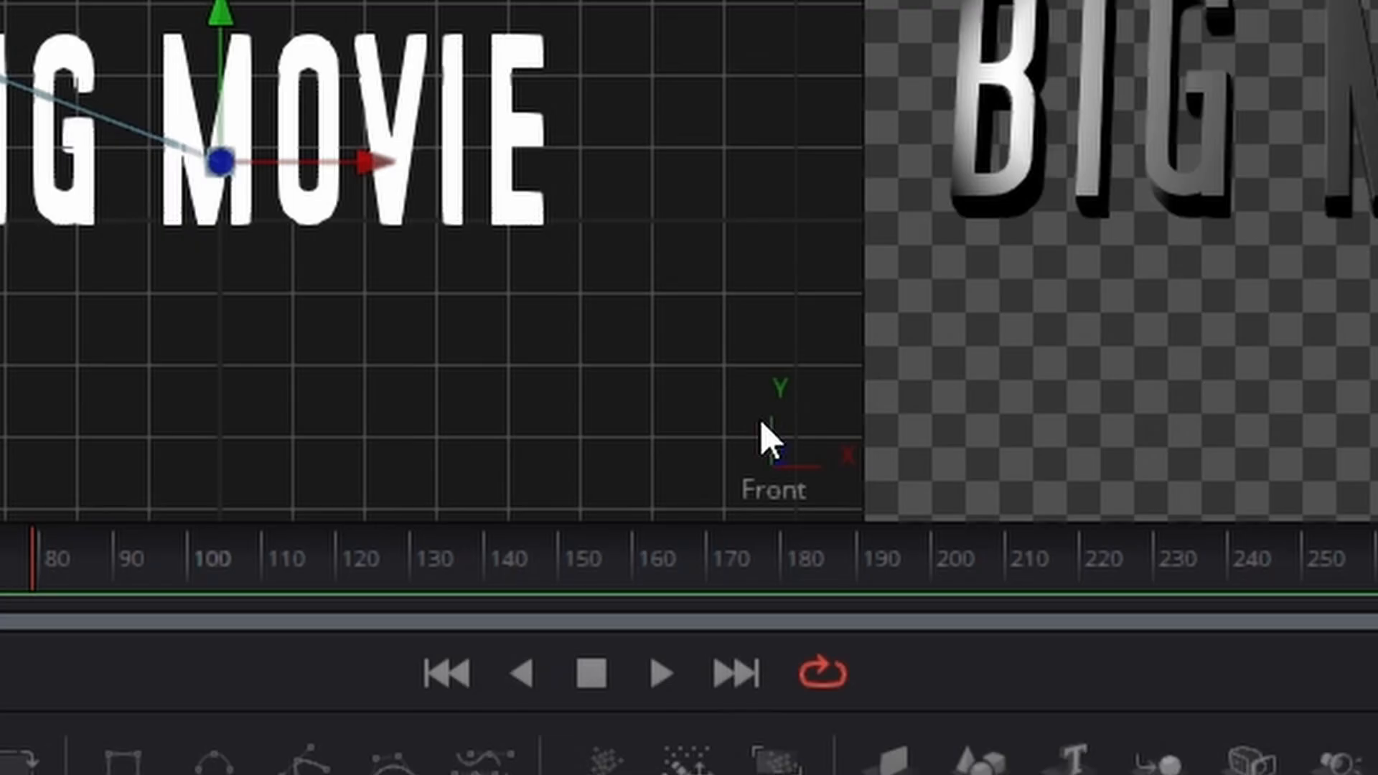
Step: Duplicate the SpotLight1 node beside the original and connect the copy to Merge3D2
right_click(50, 723)
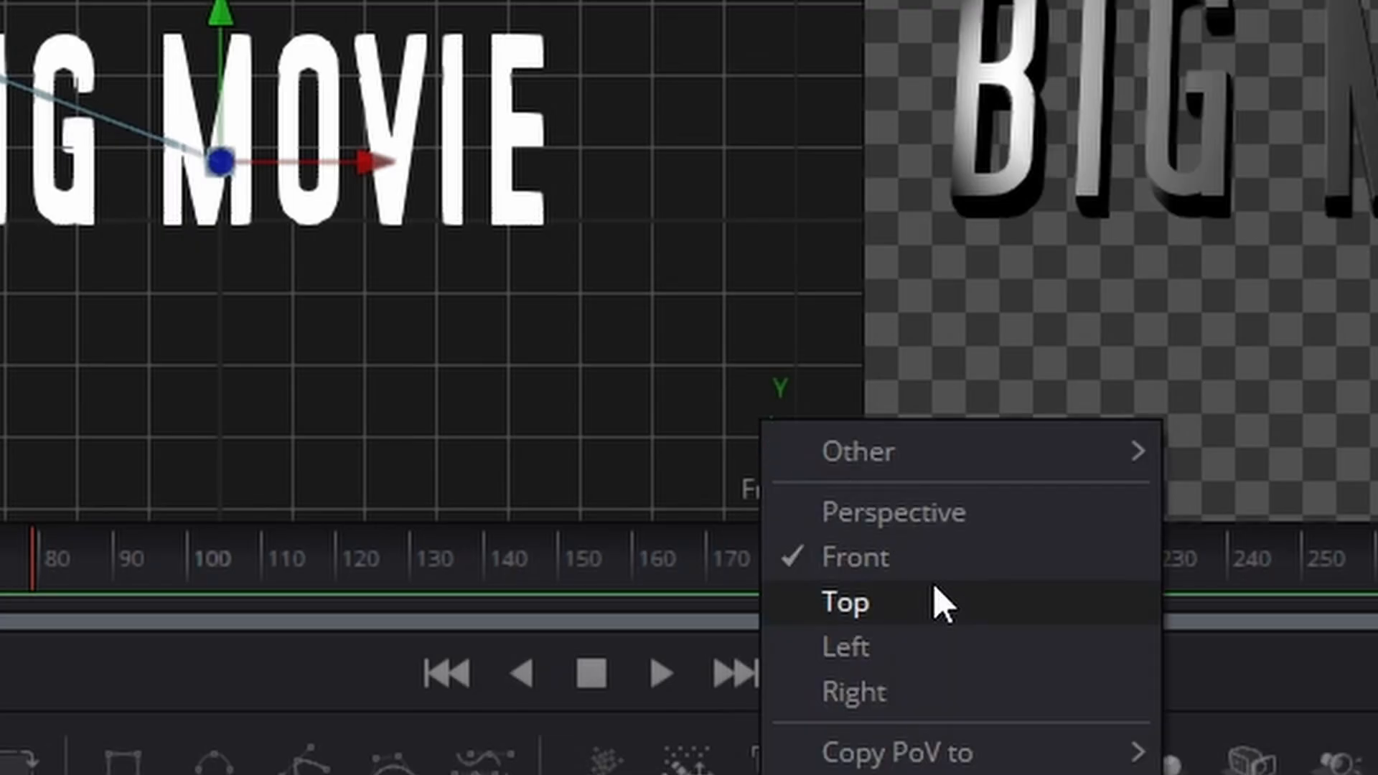
click(847, 603)
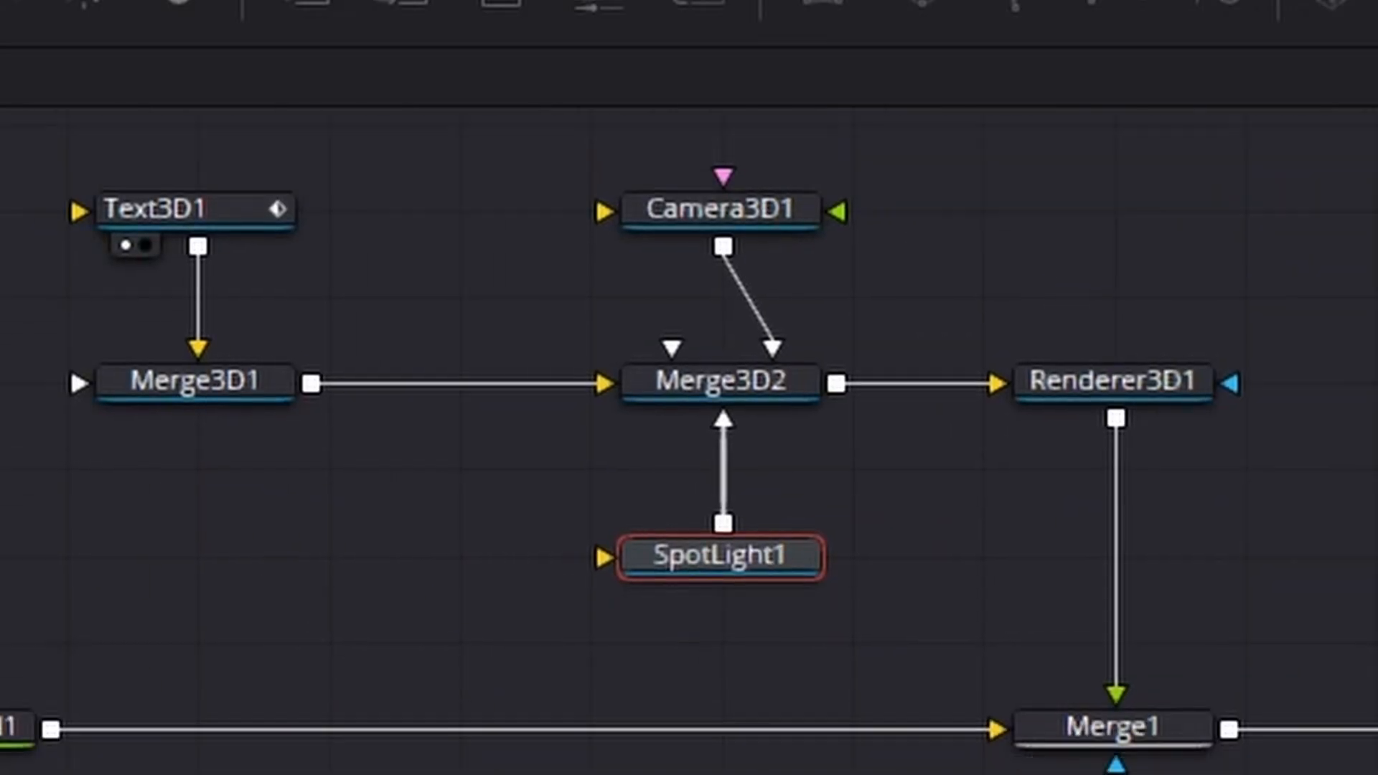
drag(752, 556, 529, 564)
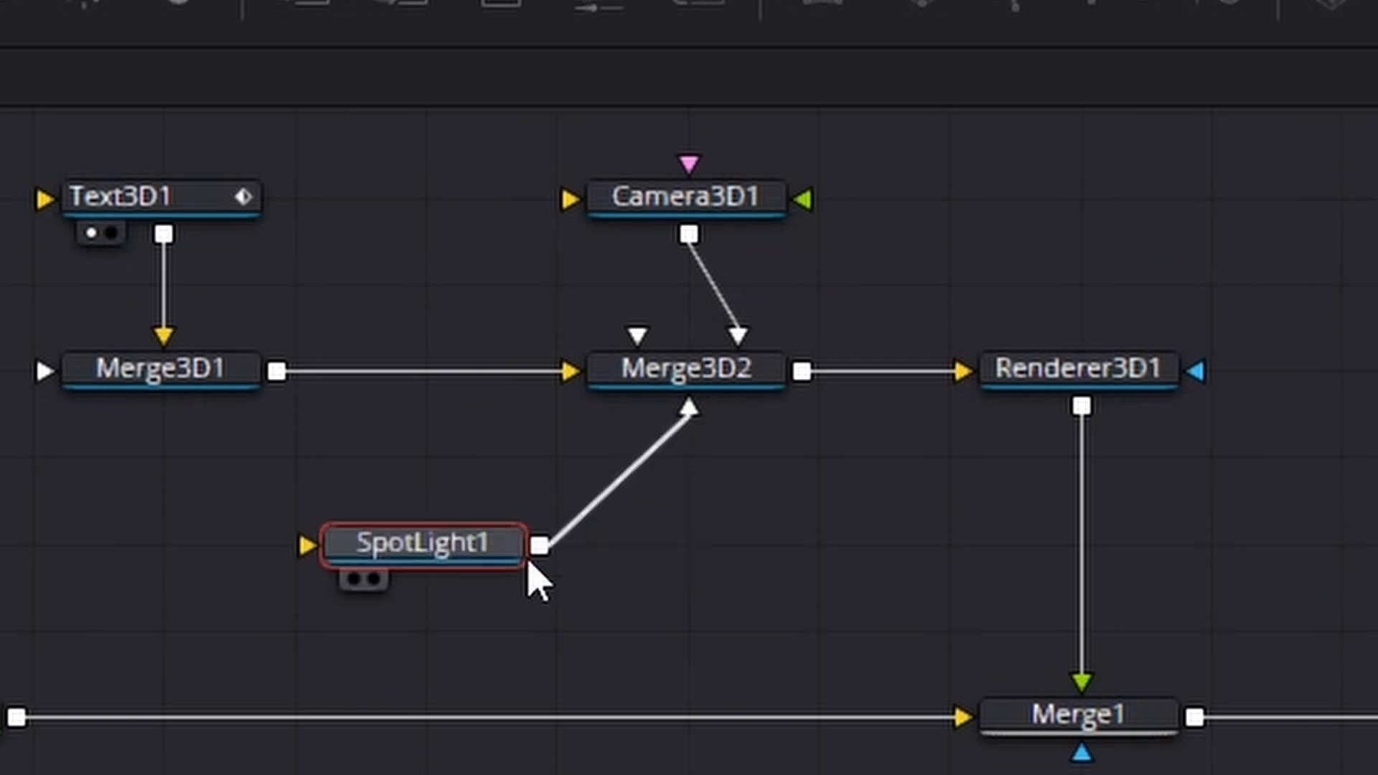
right_click(440, 542)
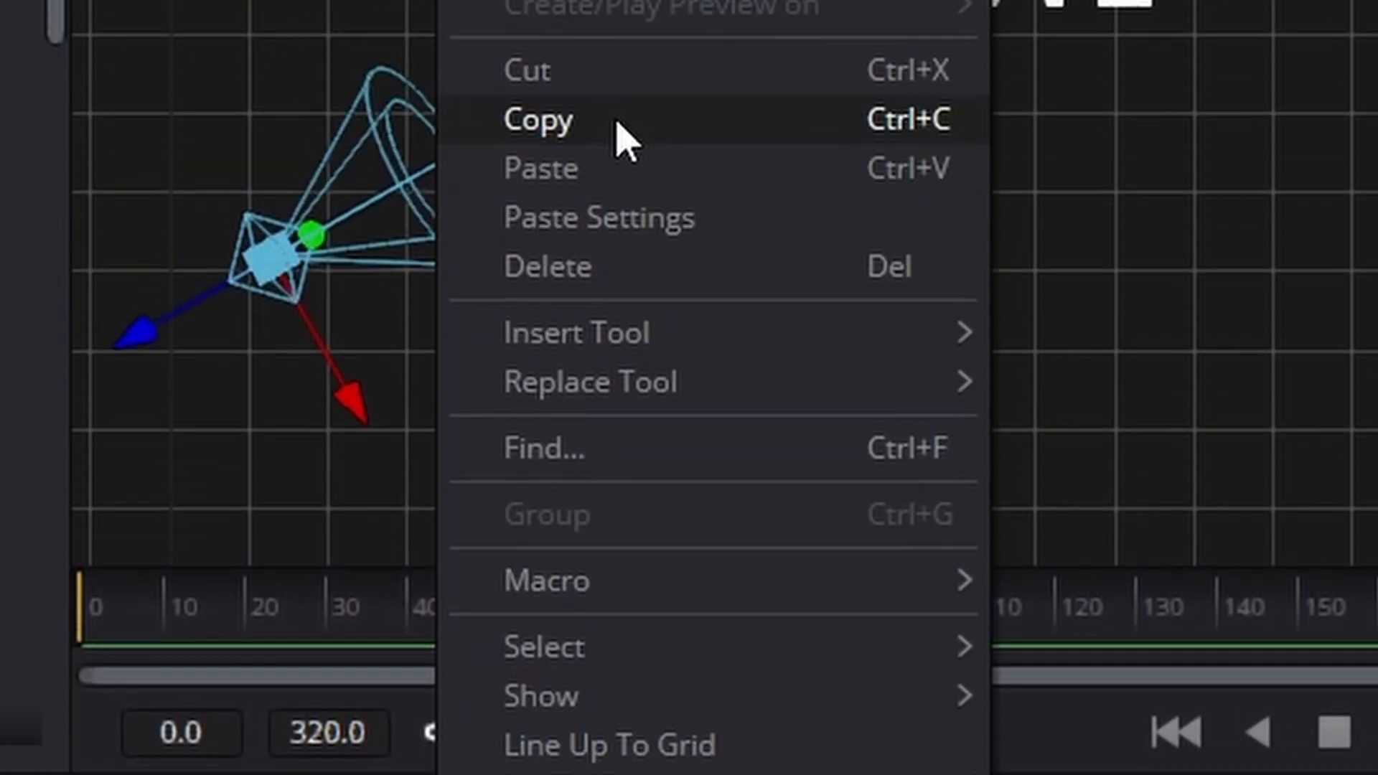
click(616, 120)
key(ctrl+v)
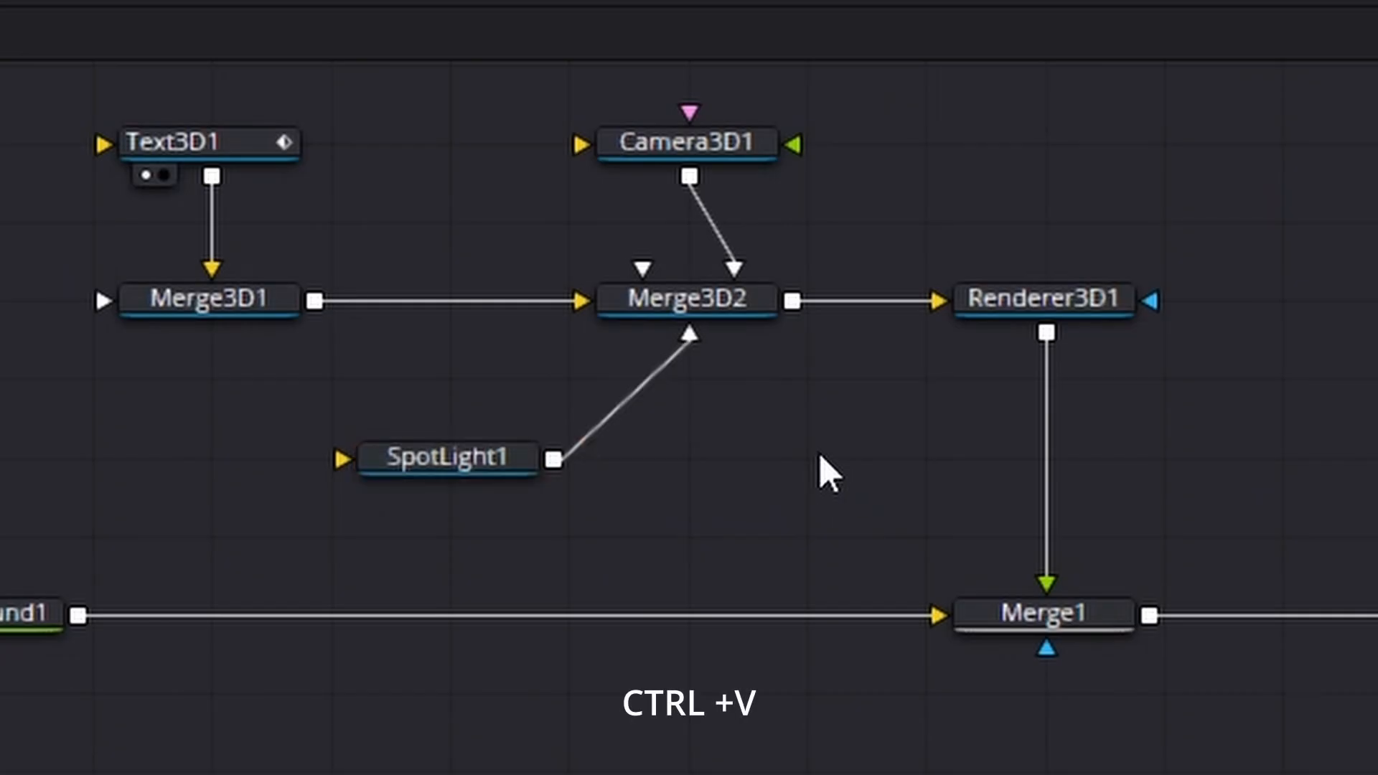
key(ctrl+v)
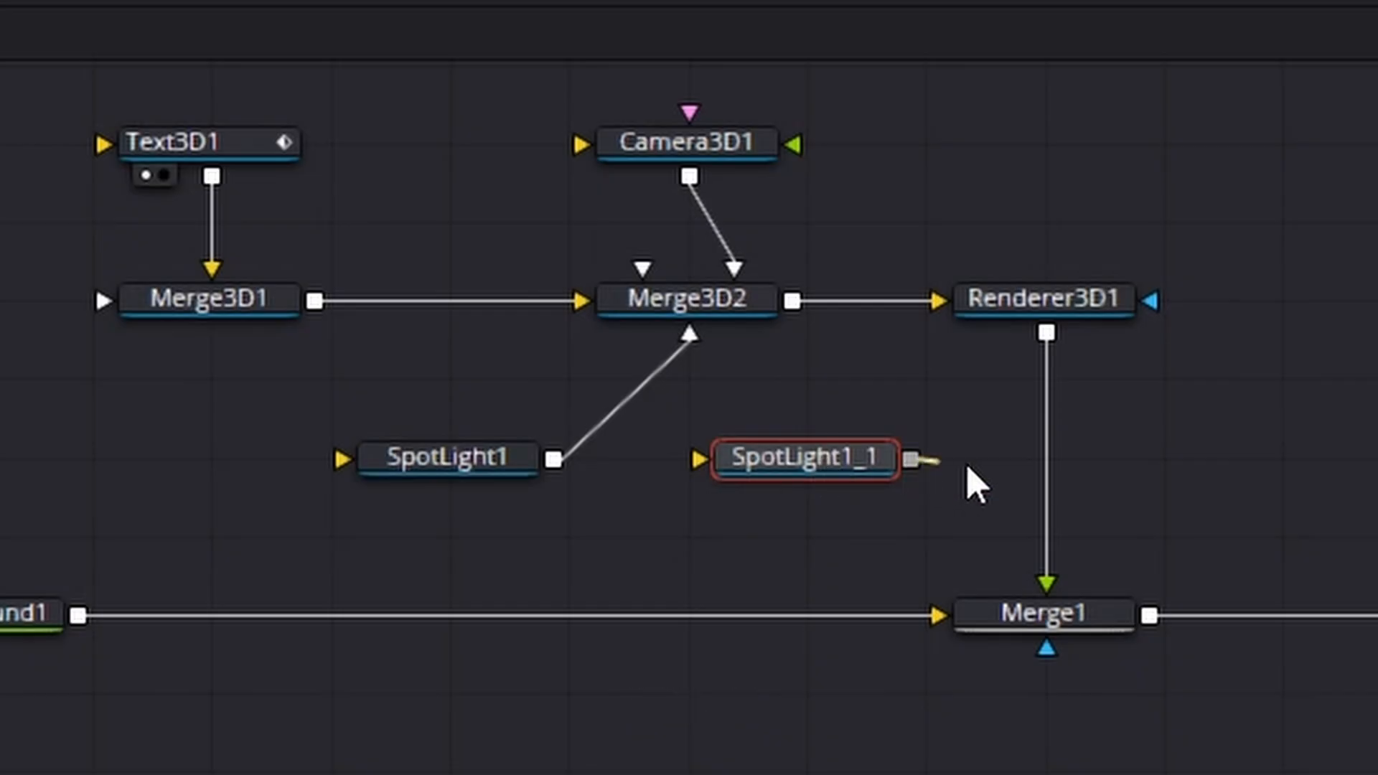
drag(976, 484, 742, 316)
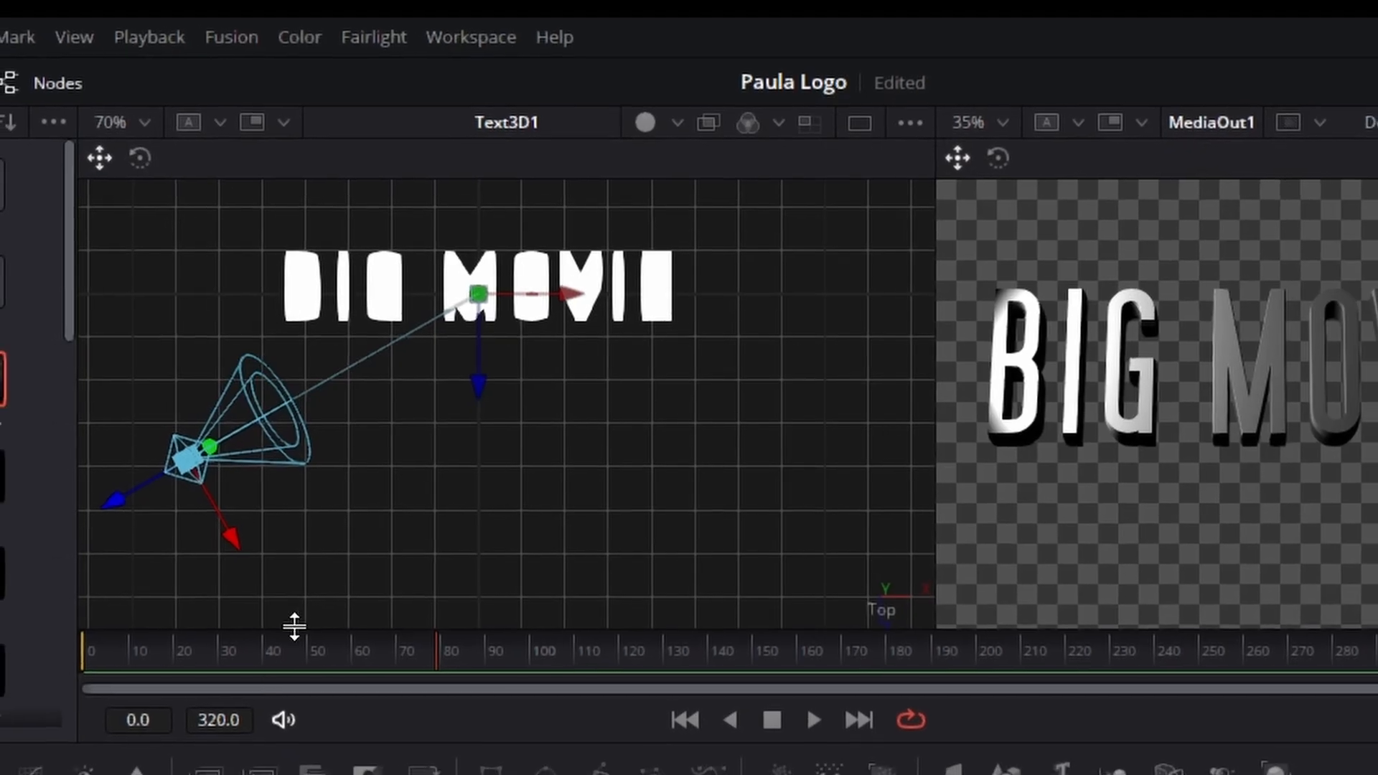
Step: Move SpotLight1_1 across to the positive X side of the title and farther forward, aimed back at the text
drag(237, 527, 486, 538)
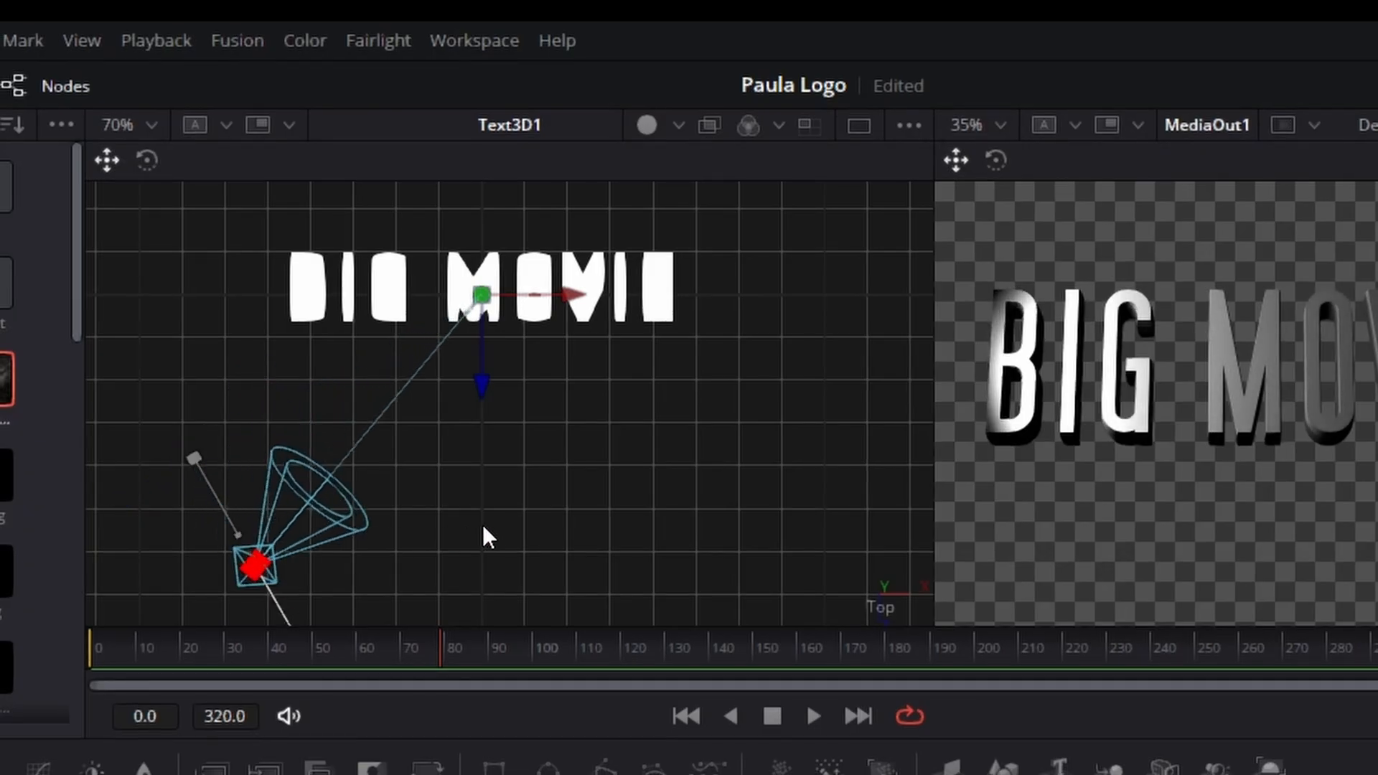
scroll(565, 425, down, 2)
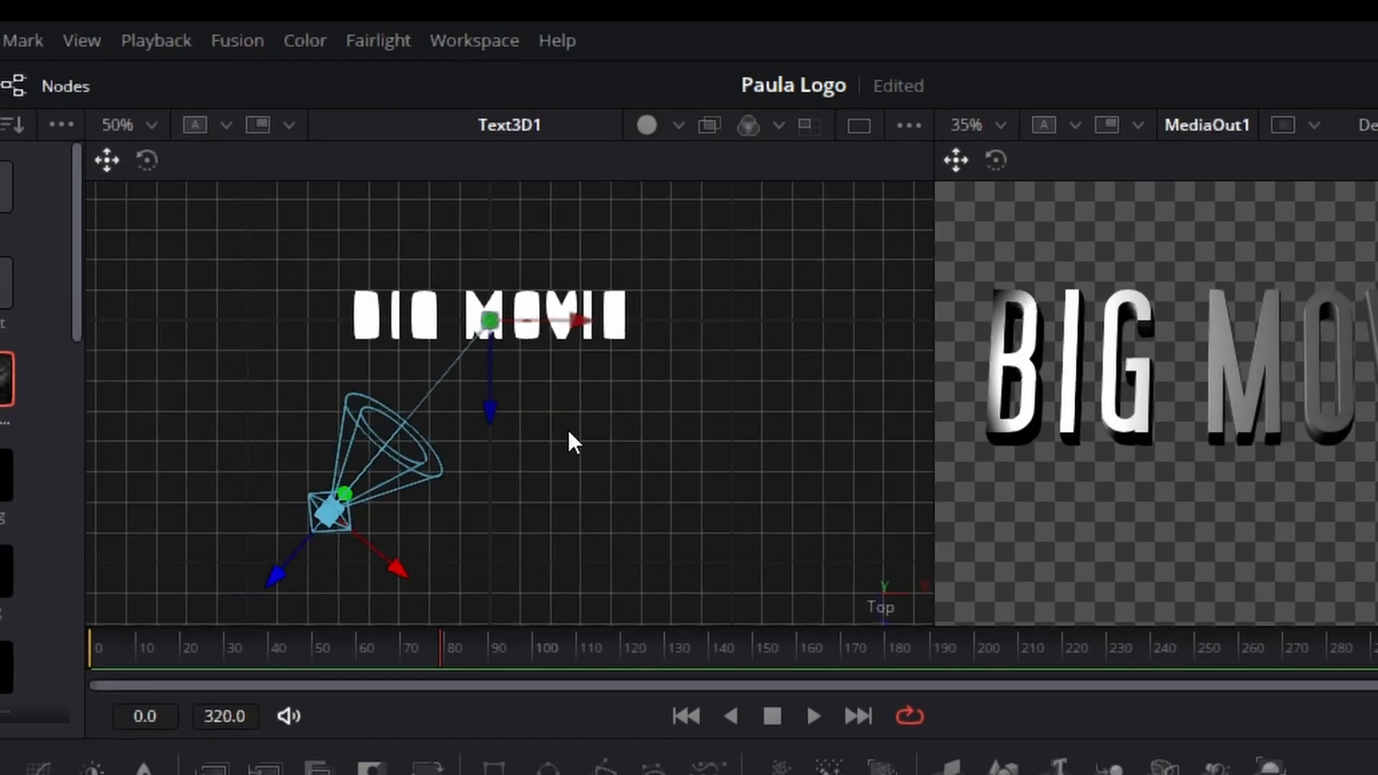
drag(343, 506, 676, 487)
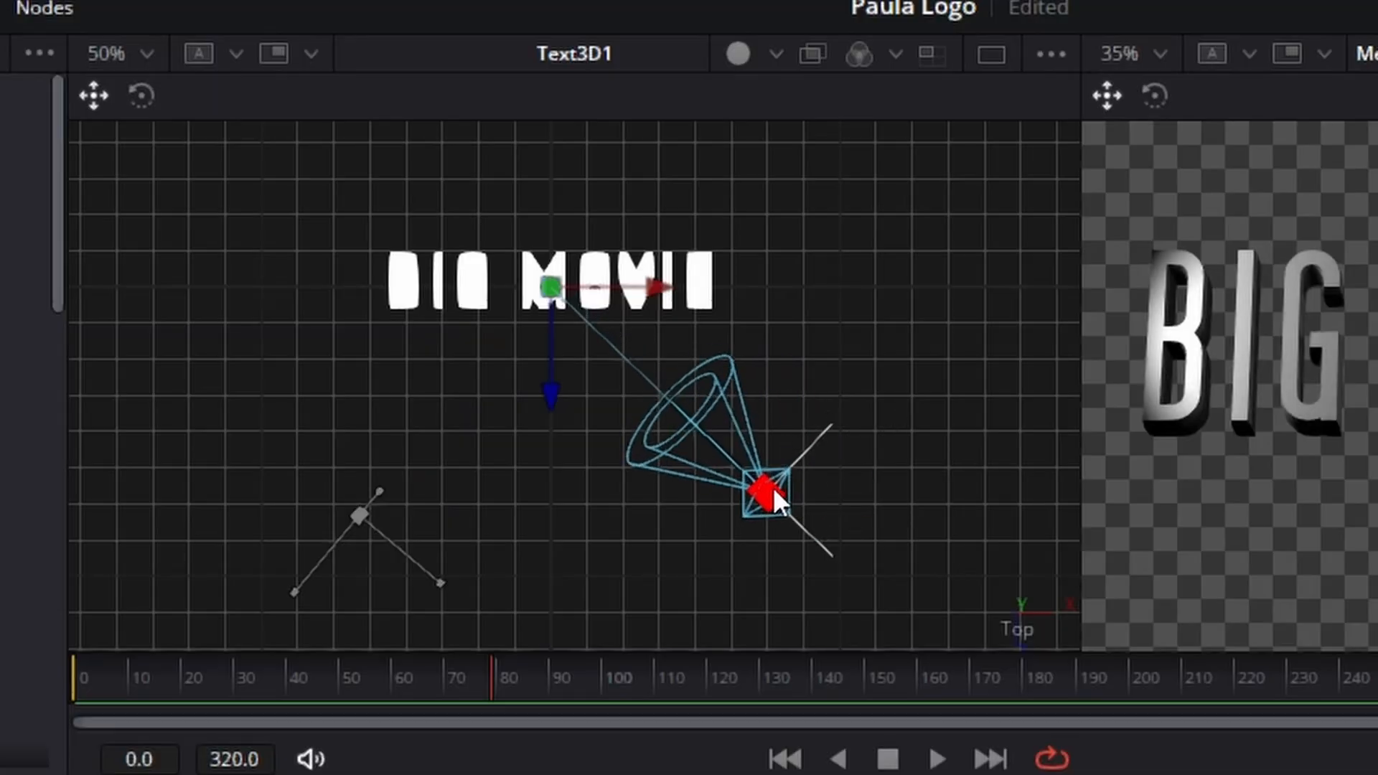
drag(773, 487, 774, 488)
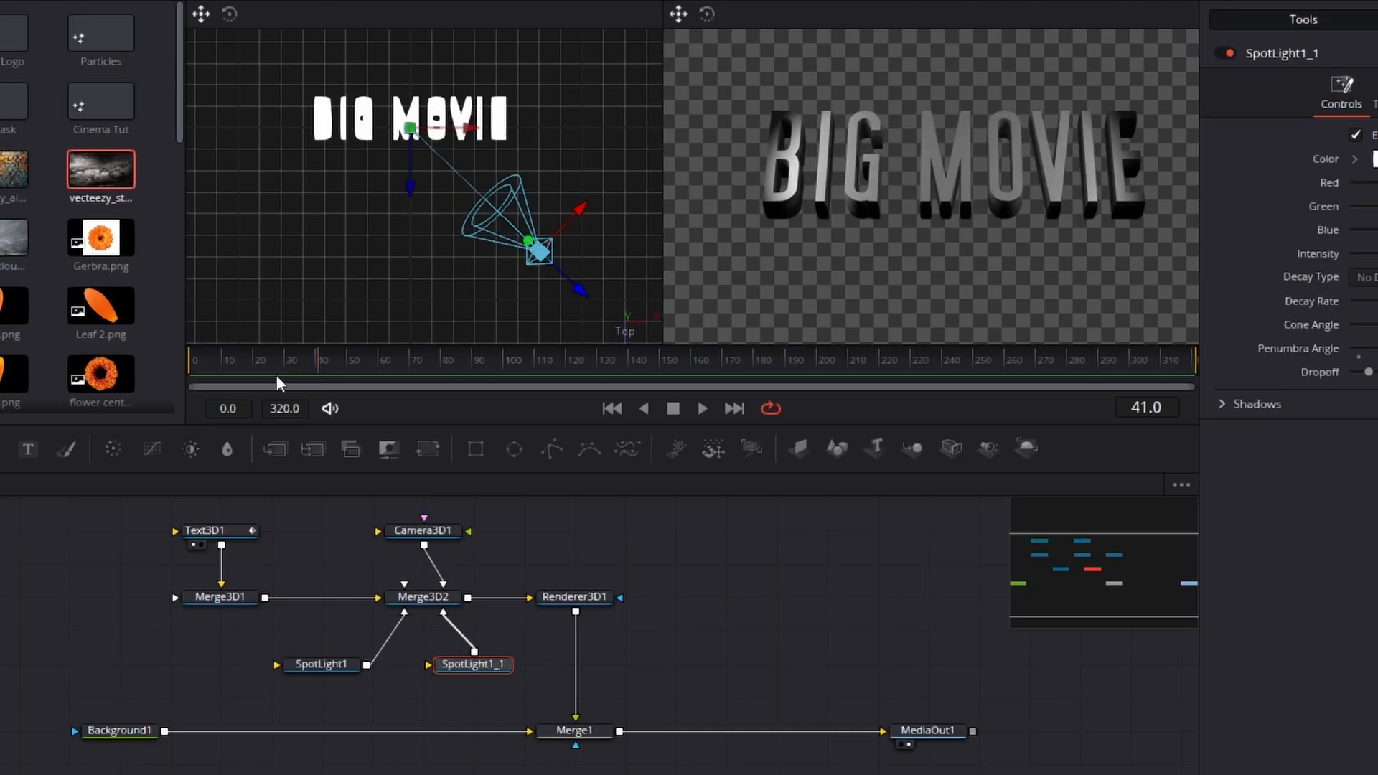
Step: Scrub back to the first frame, check the rendered title up close and bring up Text3D1's settings
mouse_move(201, 374)
mouse_down()
mouse_move(459, 370)
mouse_move(190, 378)
mouse_up()
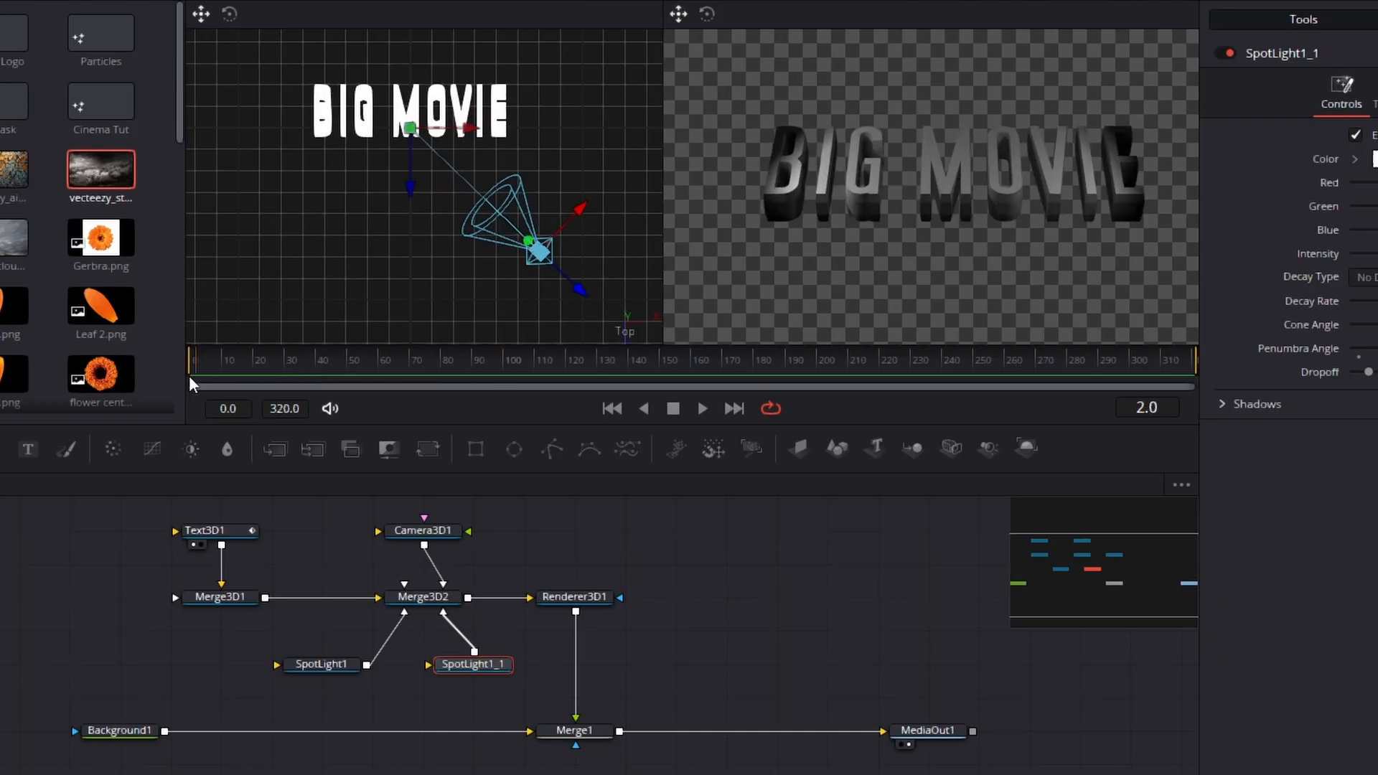
drag(1089, 574, 1023, 544)
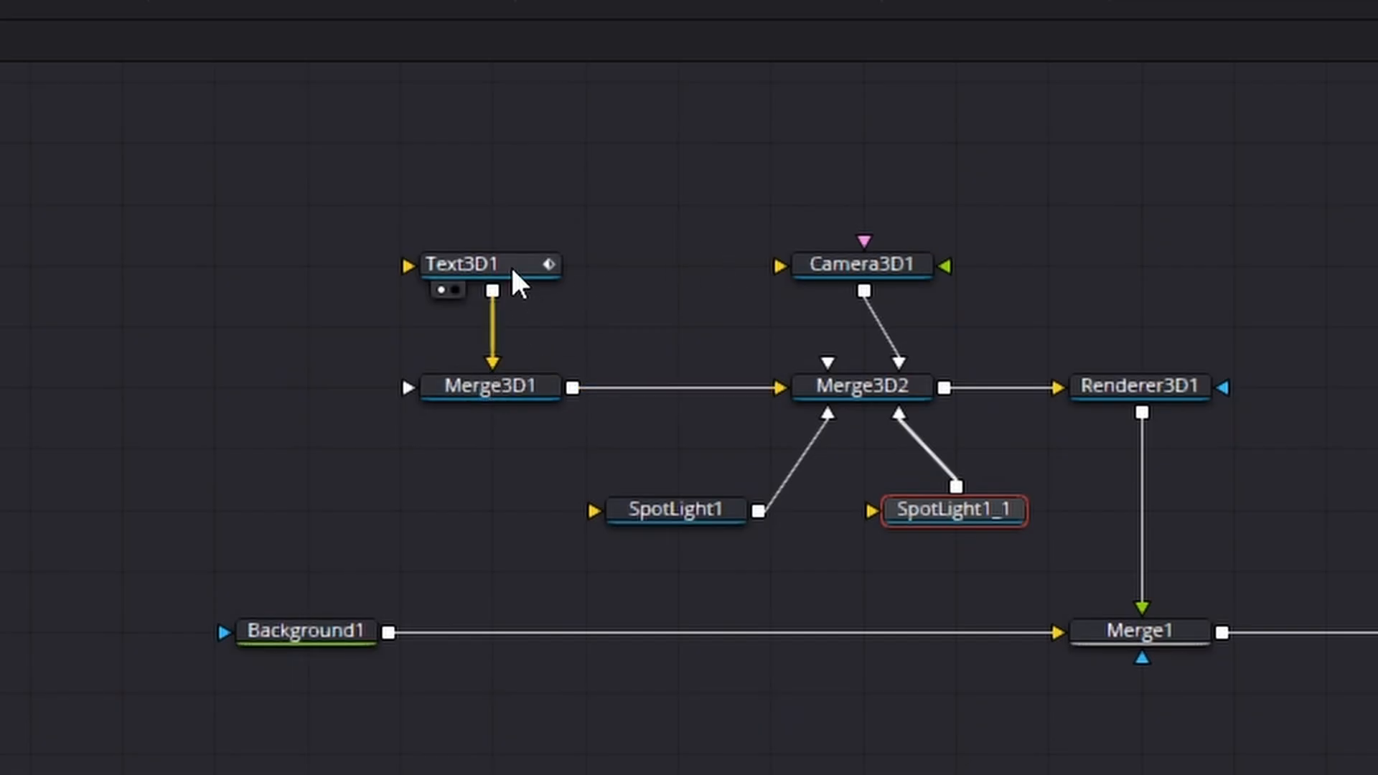
click(510, 264)
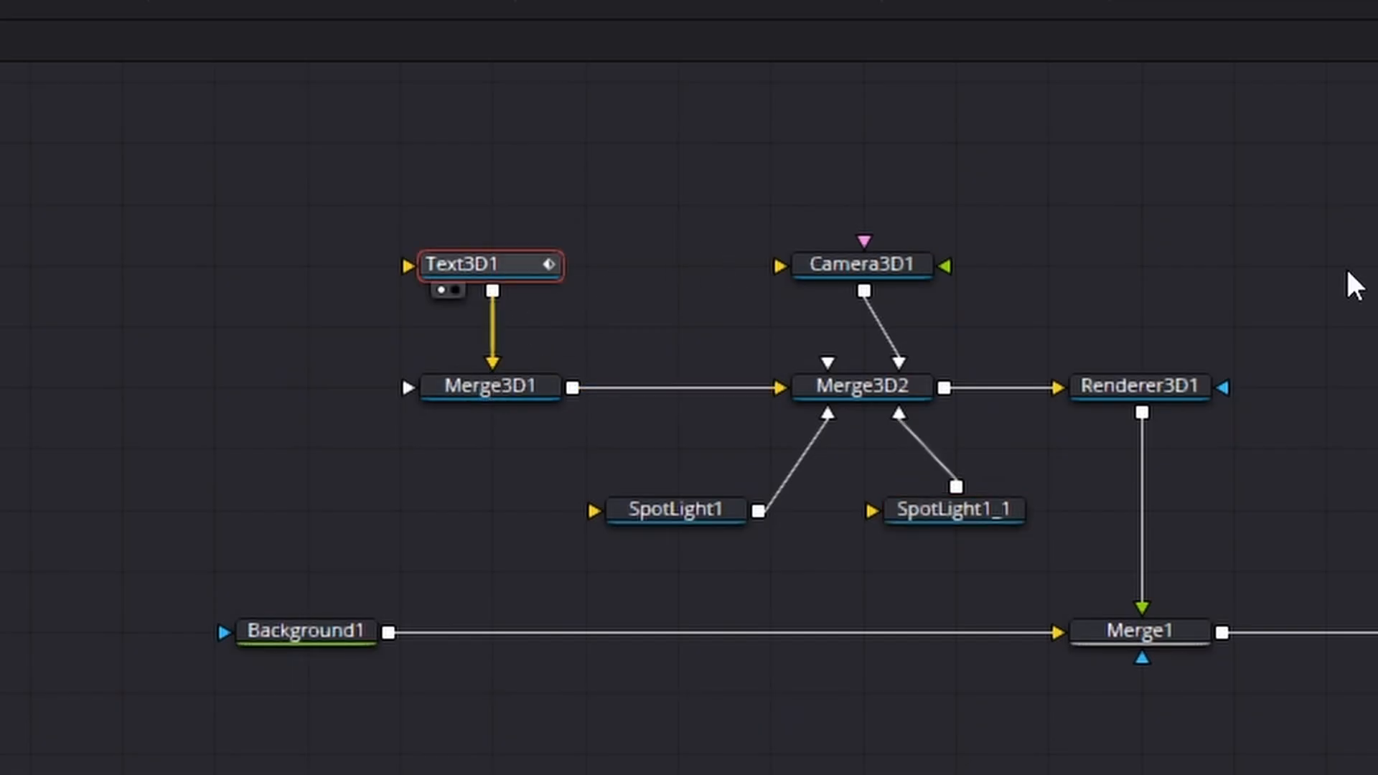
click(748, 251)
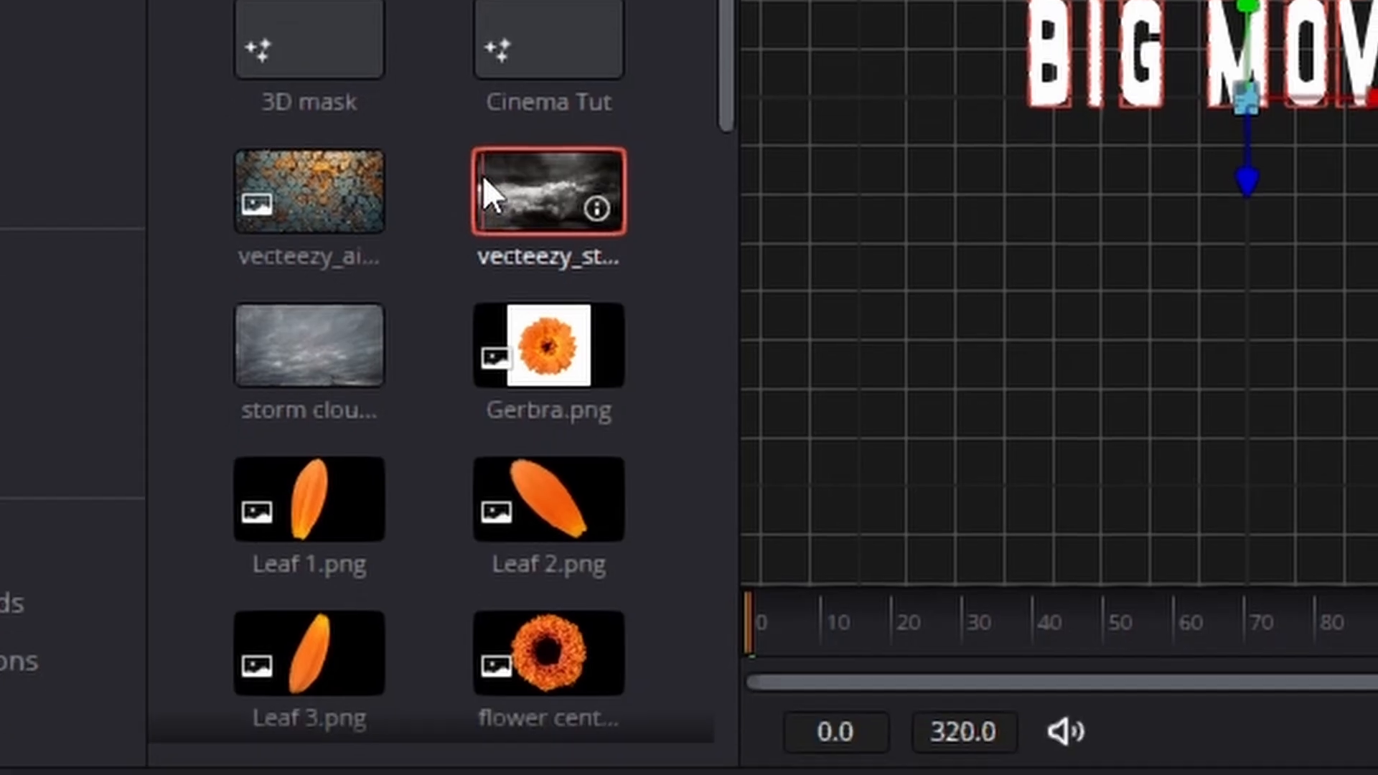
Step: Add the vecteezy_st... cloud clip to the node graph as a media node and show it enlarged in the viewer
drag(509, 334, 474, 625)
click(414, 555)
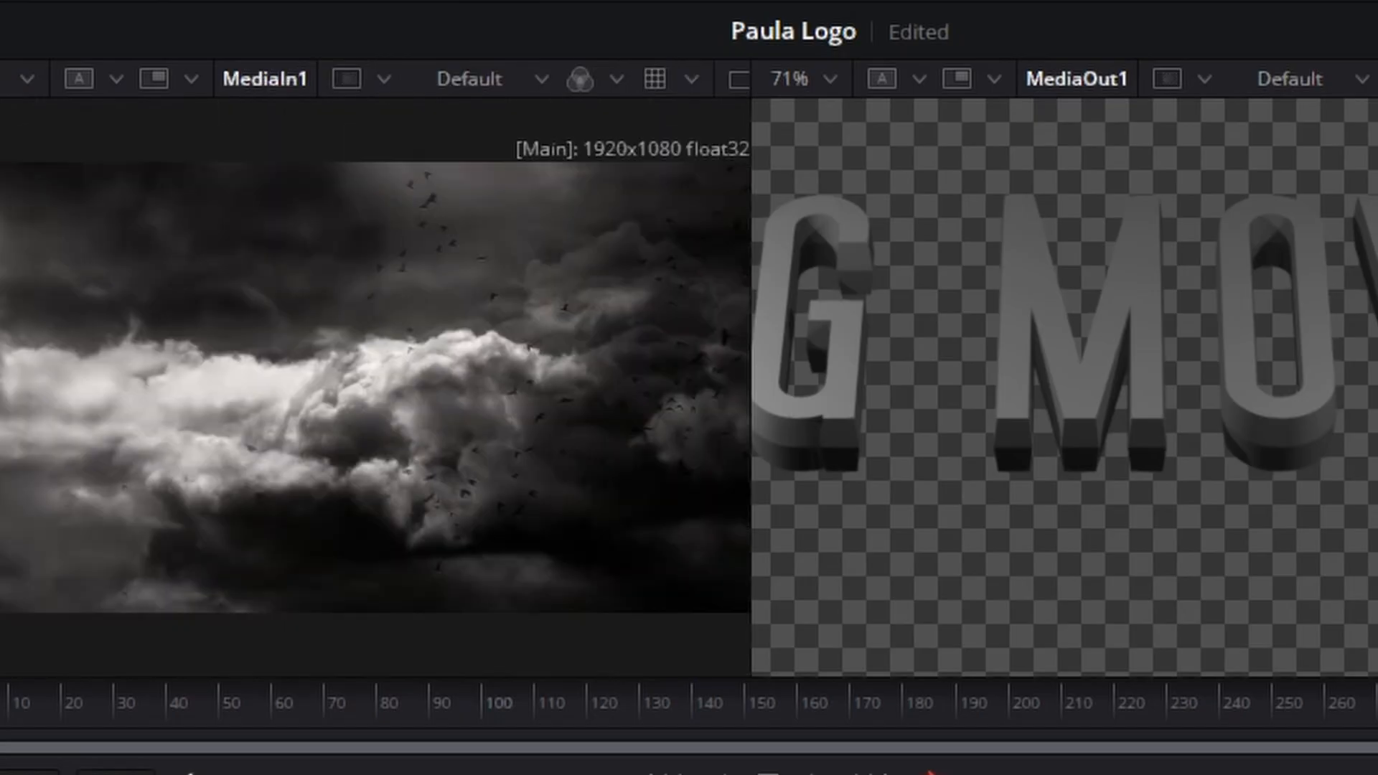
drag(751, 495, 880, 512)
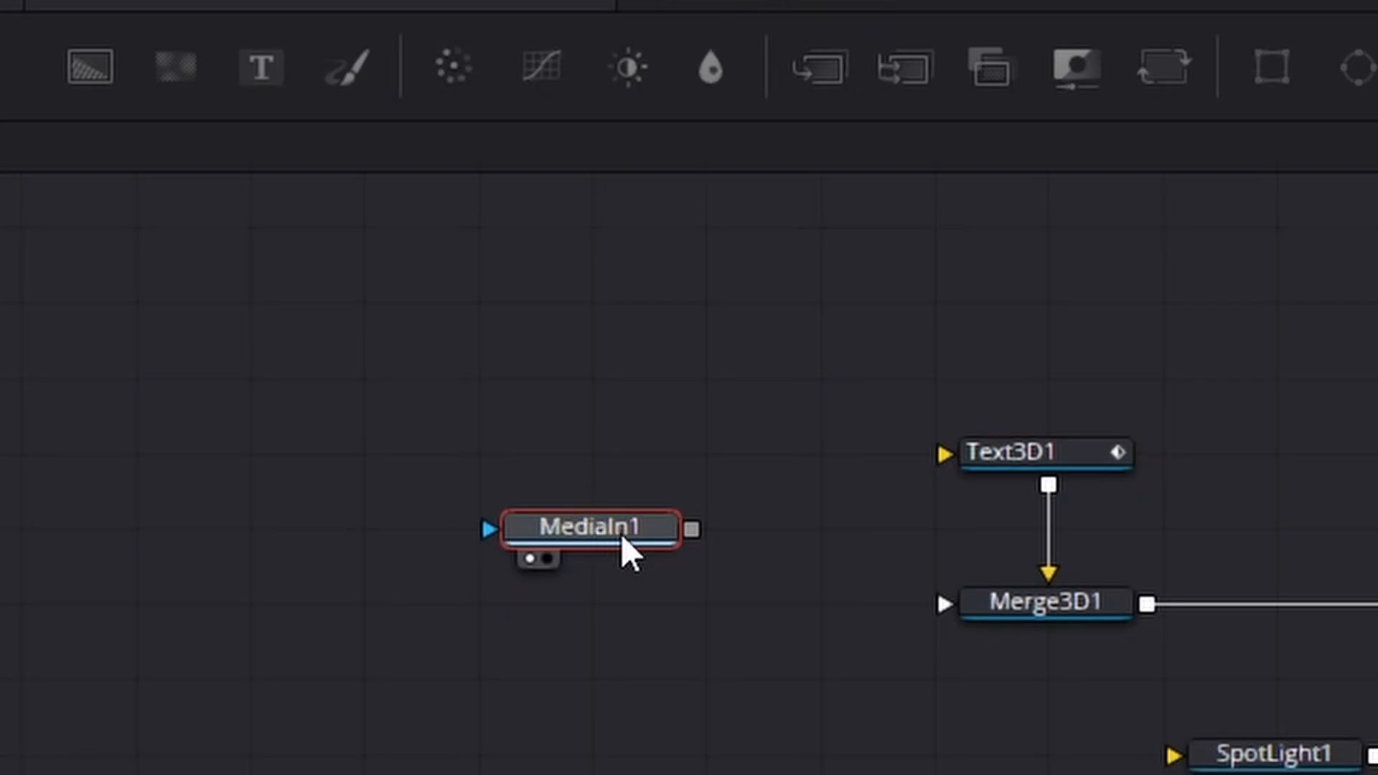
Step: Rename the cloud media node sKY and turn on Loop for its clip
key(F2)
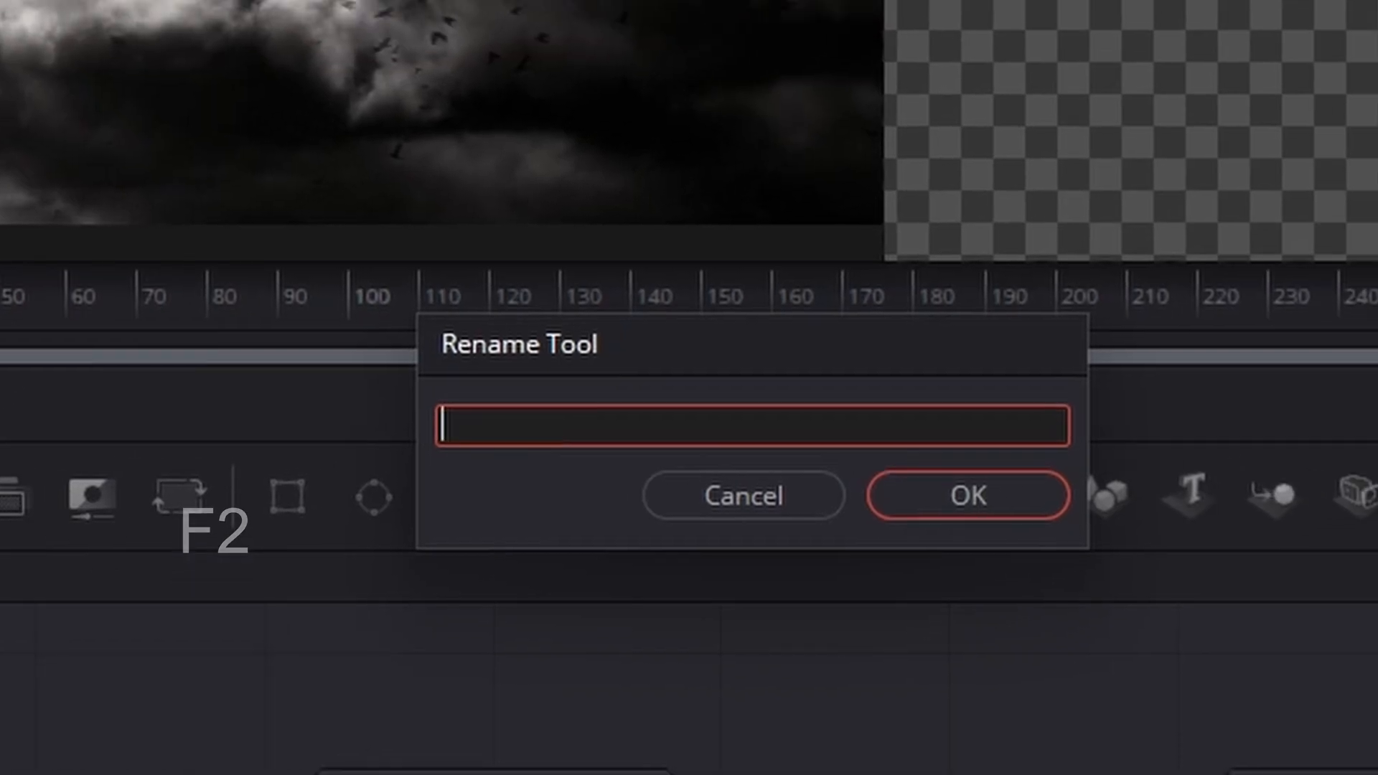
key(Return)
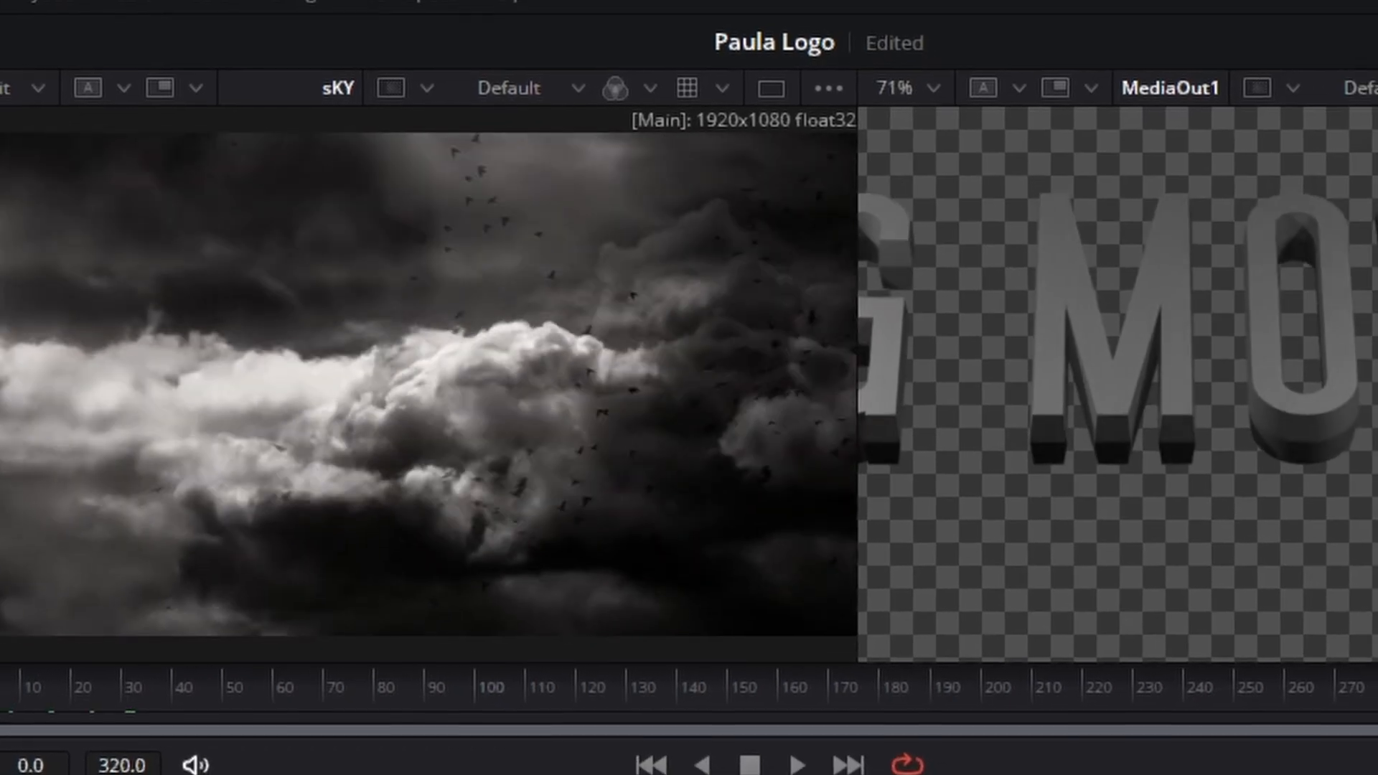
drag(7, 667, 1308, 610)
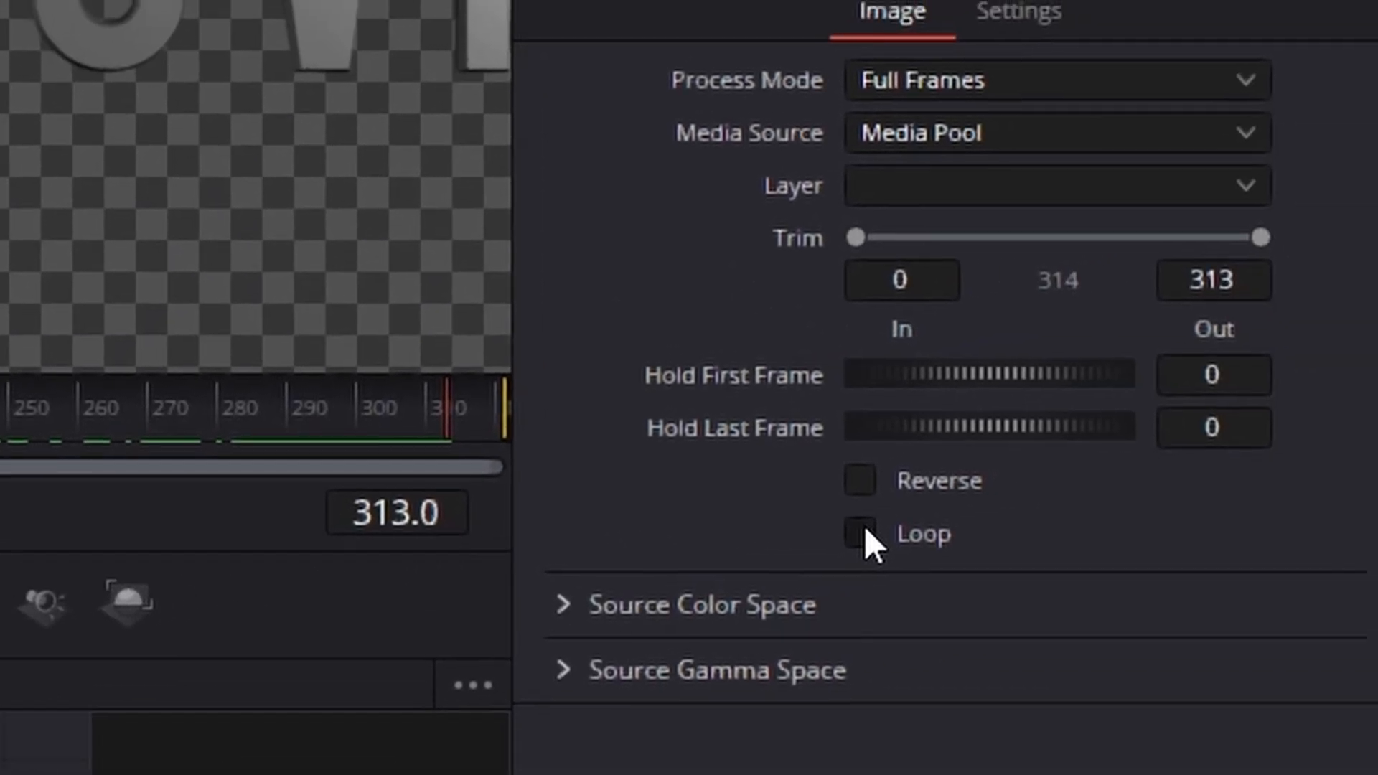
click(862, 535)
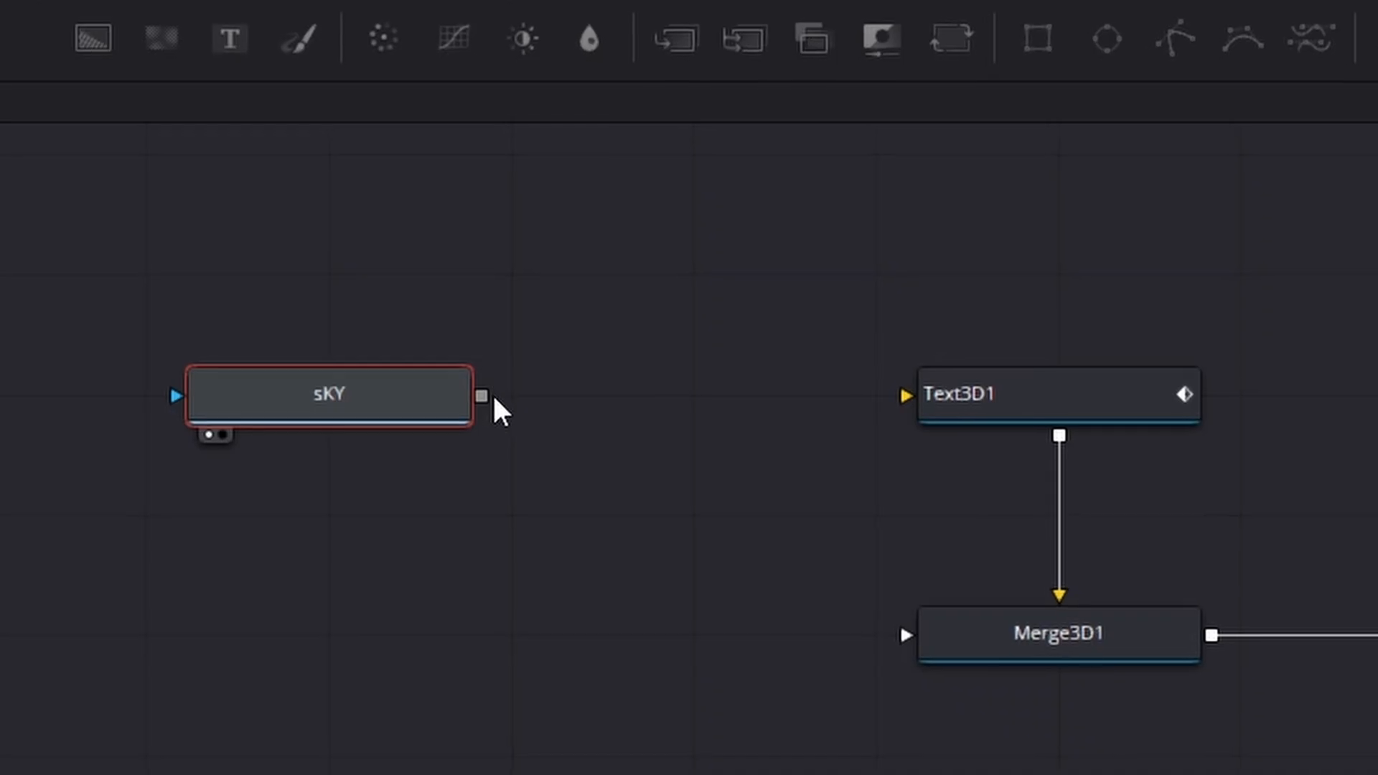
Step: Try to connect the sKY node's output directly to Text3D1
drag(482, 395, 1137, 409)
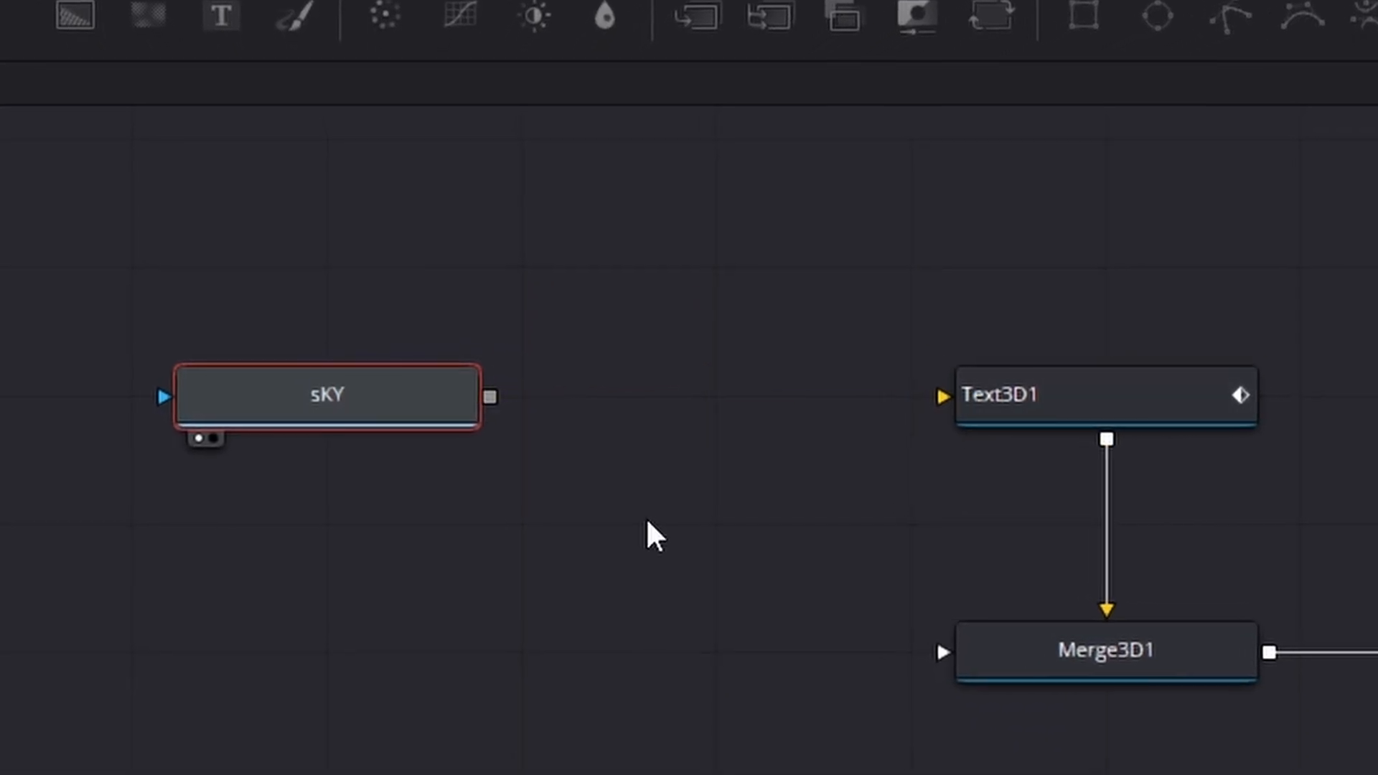
drag(490, 399, 618, 429)
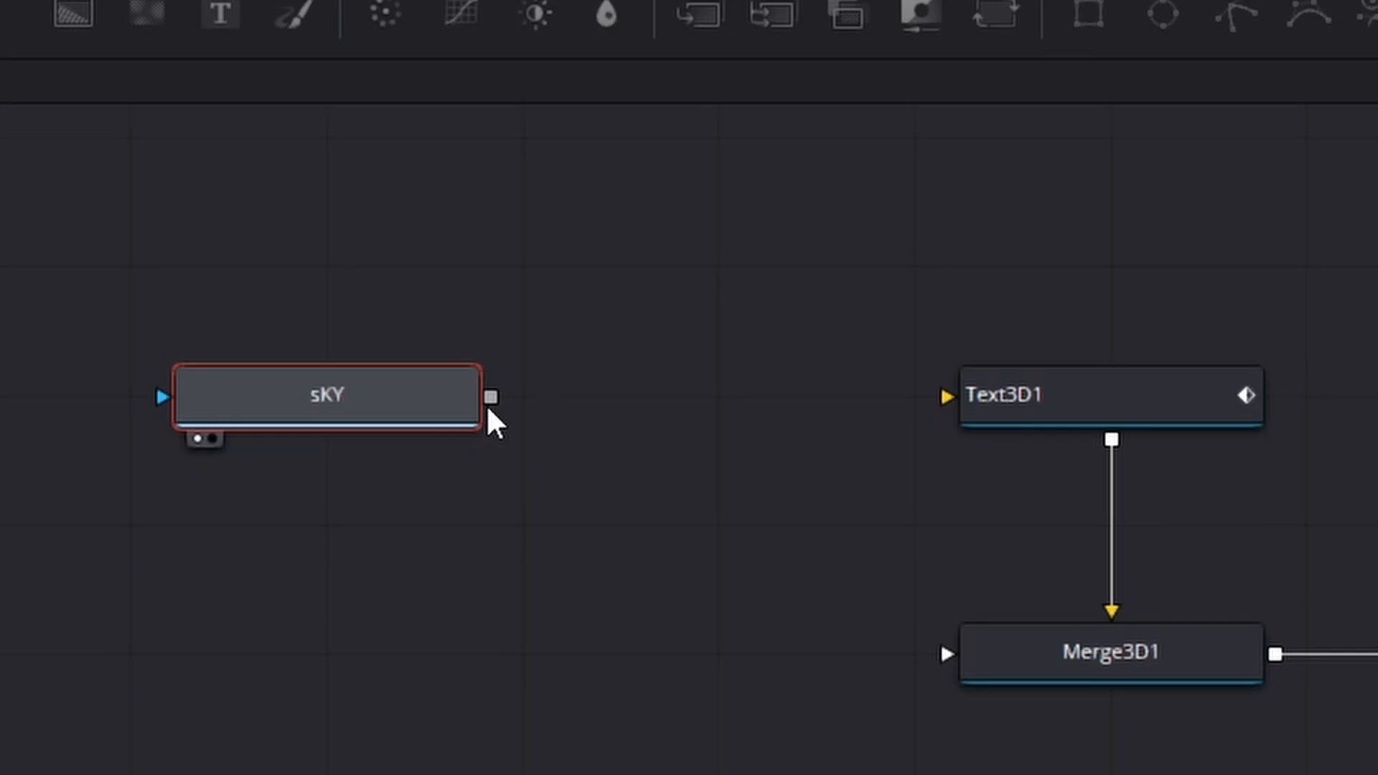
drag(491, 399, 1176, 407)
click(741, 265)
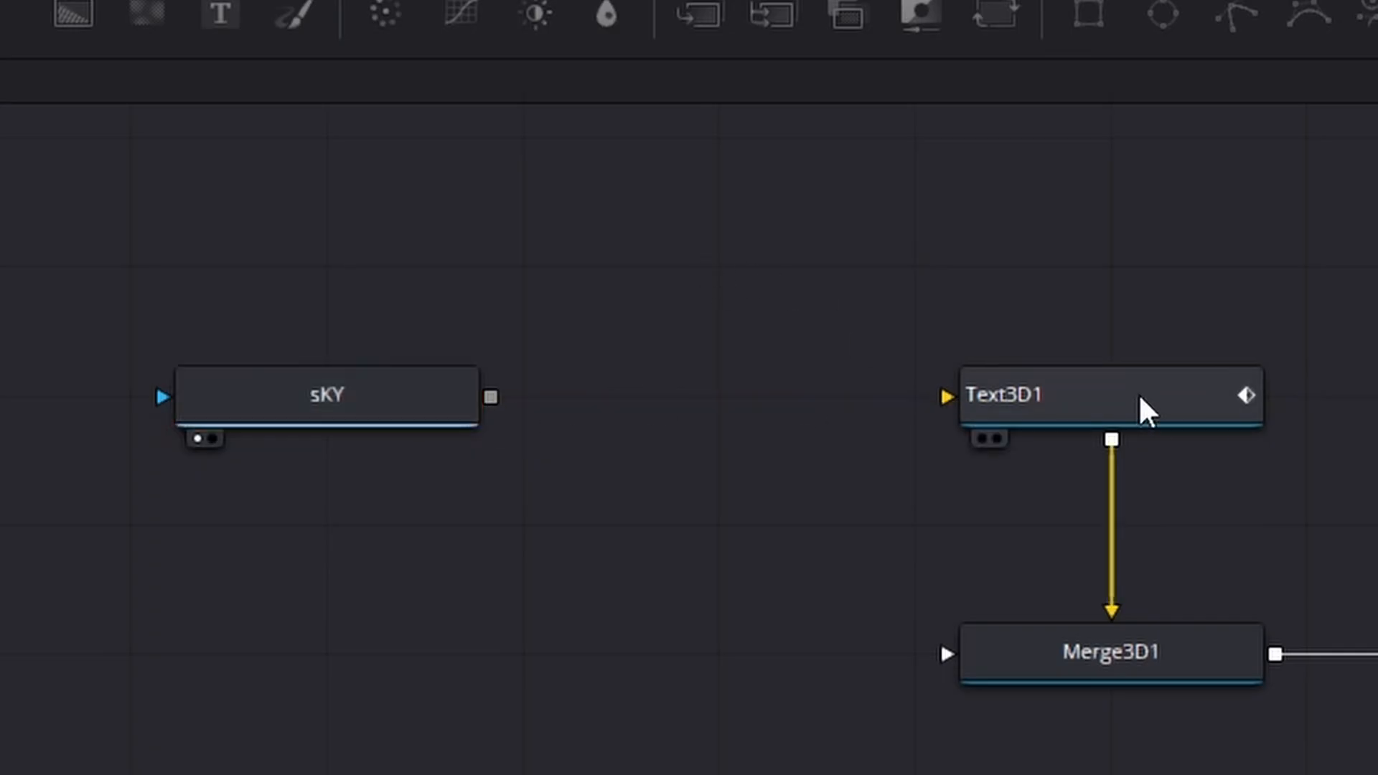
Step: Try and undo a red colour on Text3D1, switch its material type to Image and connect the sKY output to it
click(1138, 394)
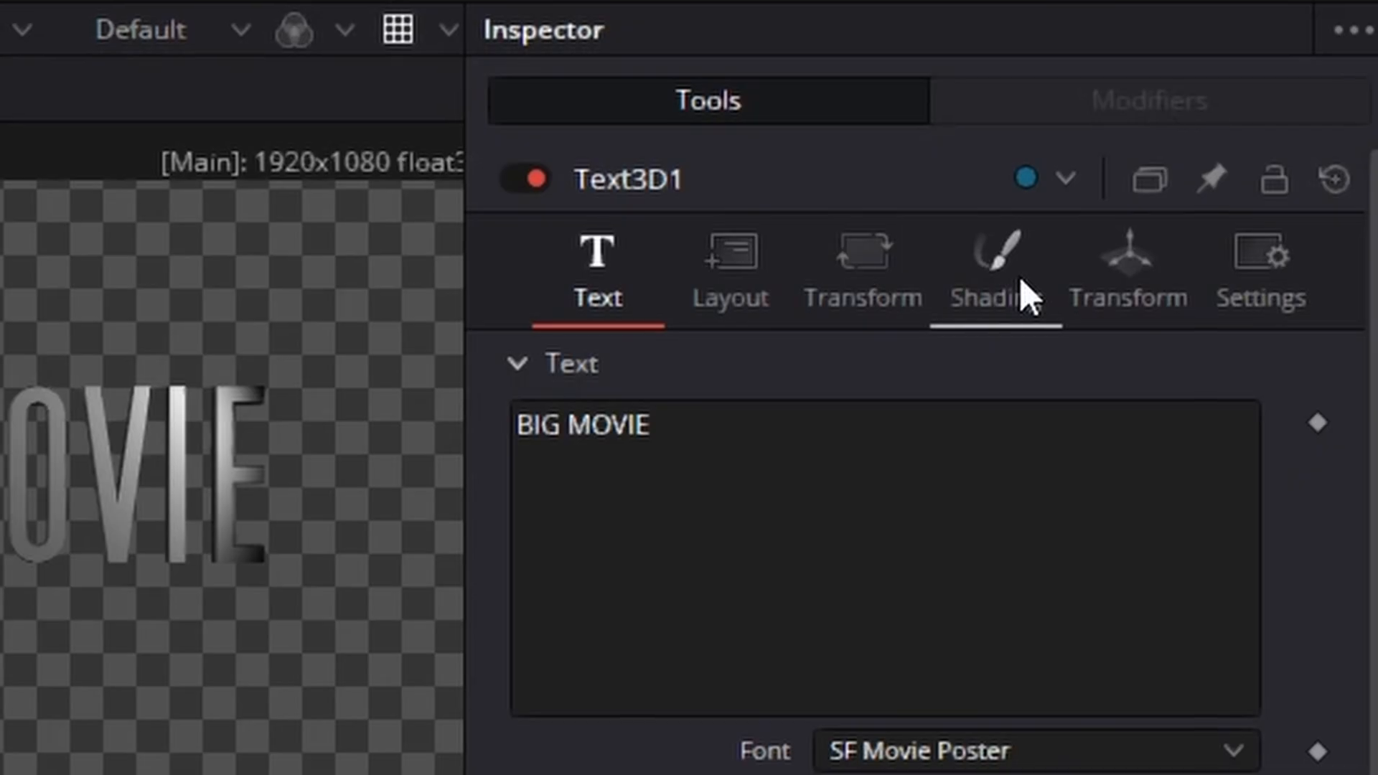
click(1019, 296)
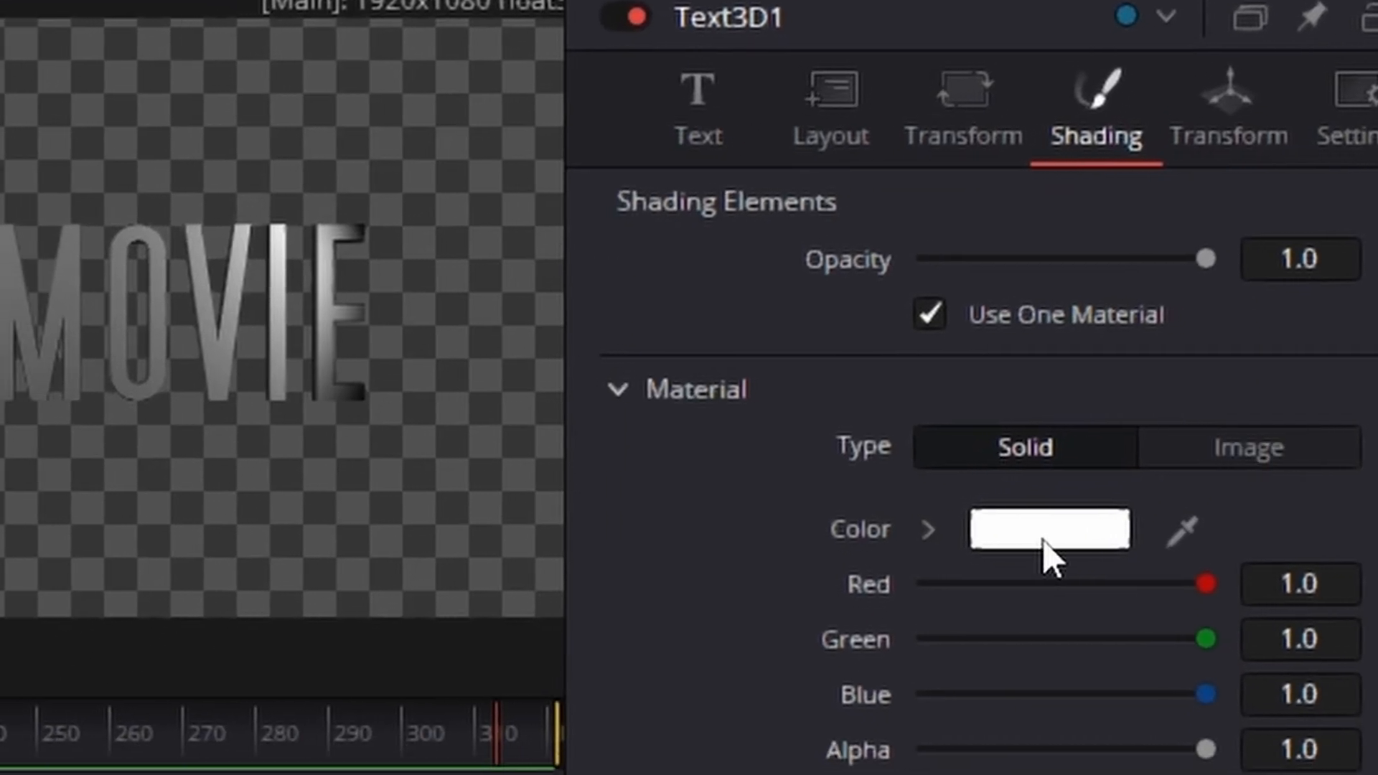
click(1042, 538)
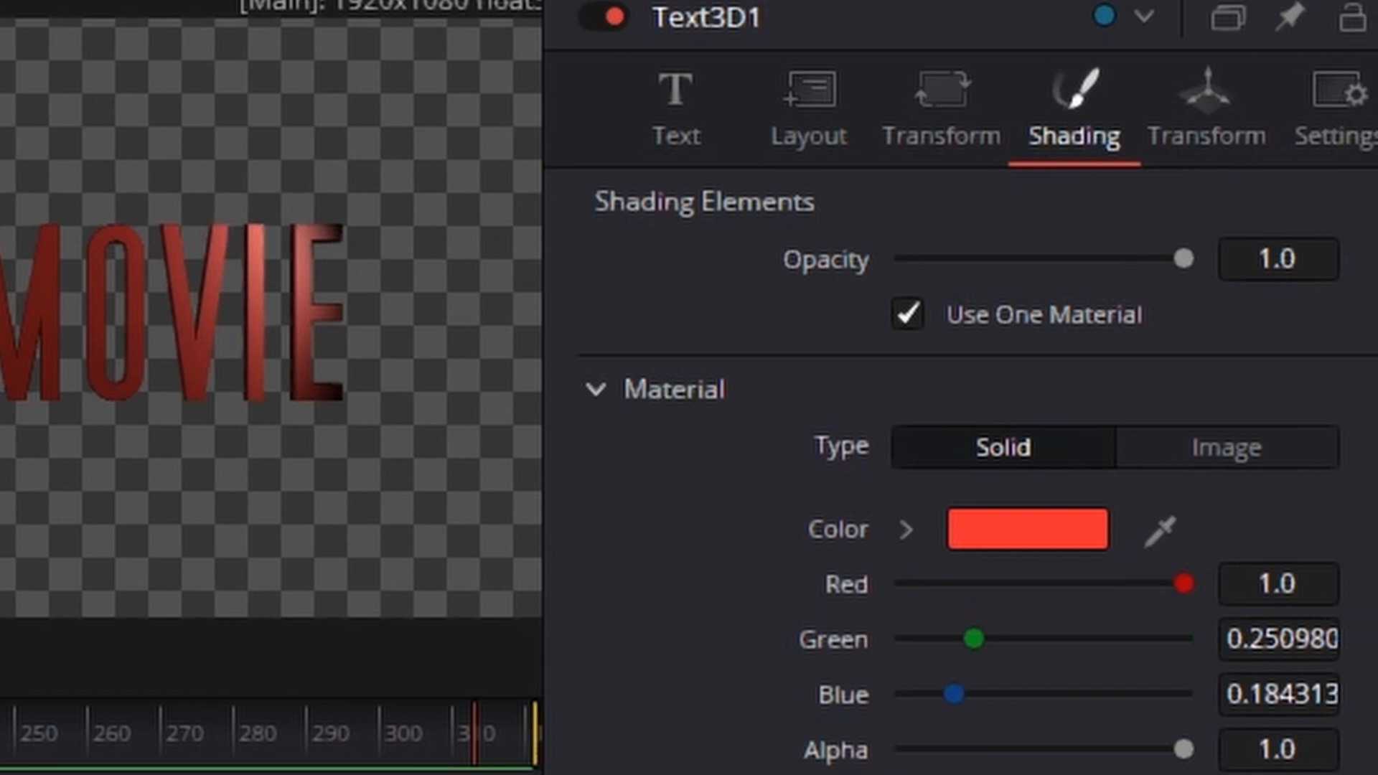
key(ctrl+z)
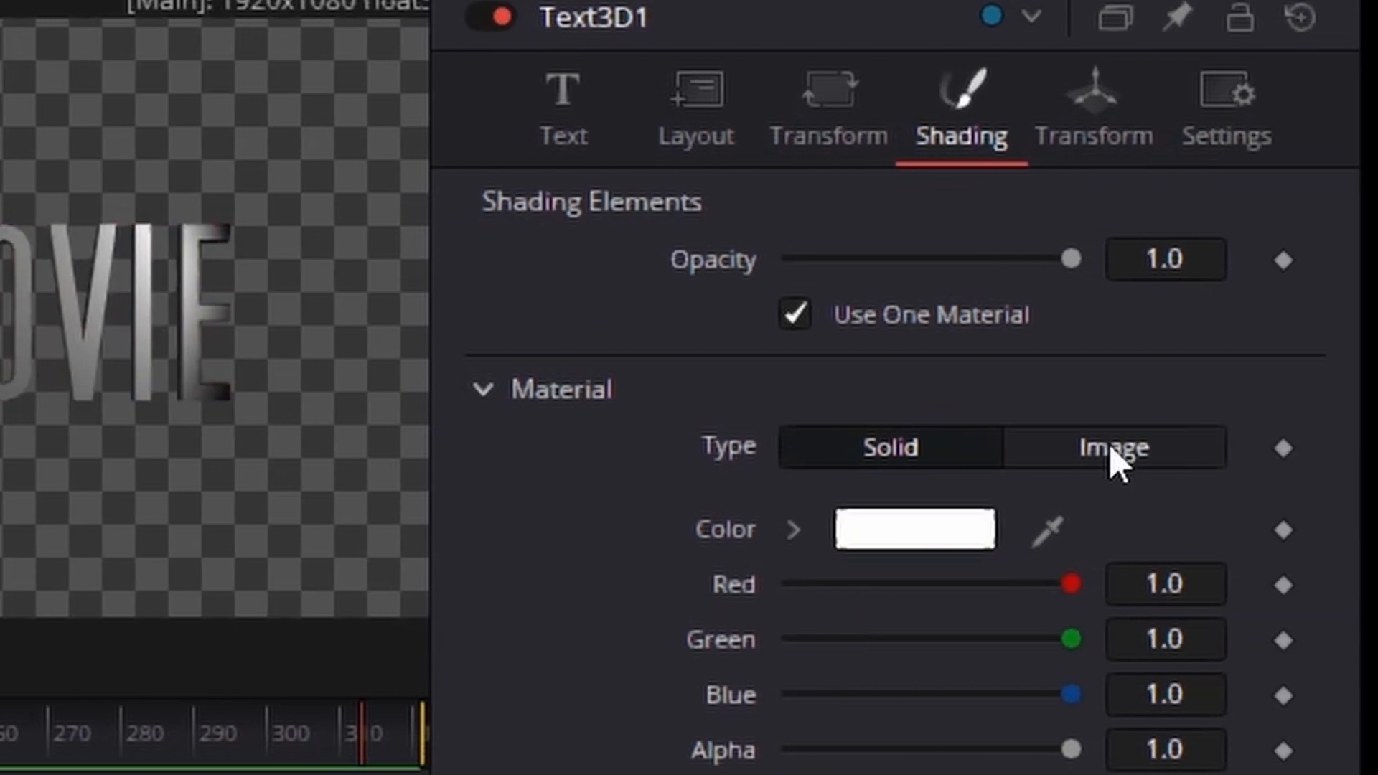
click(1129, 448)
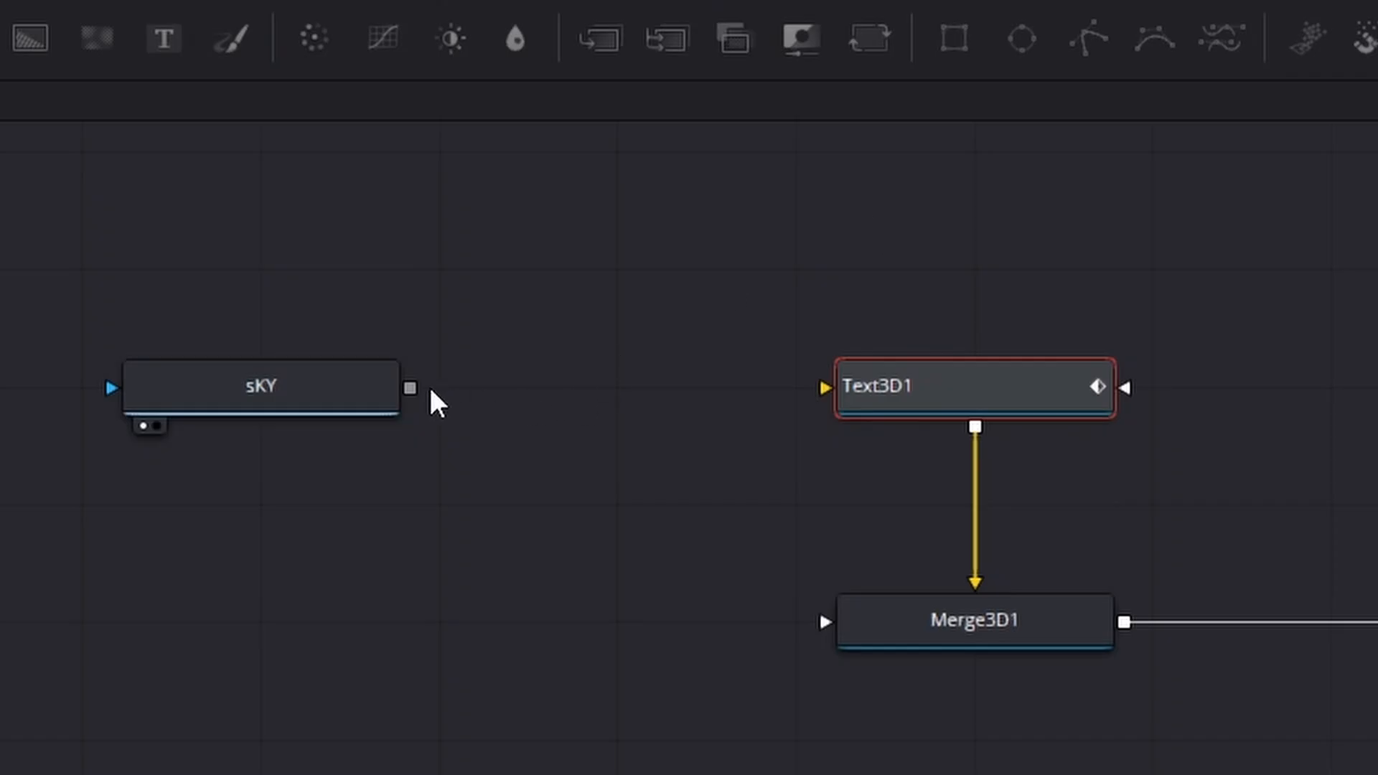
drag(504, 204, 972, 388)
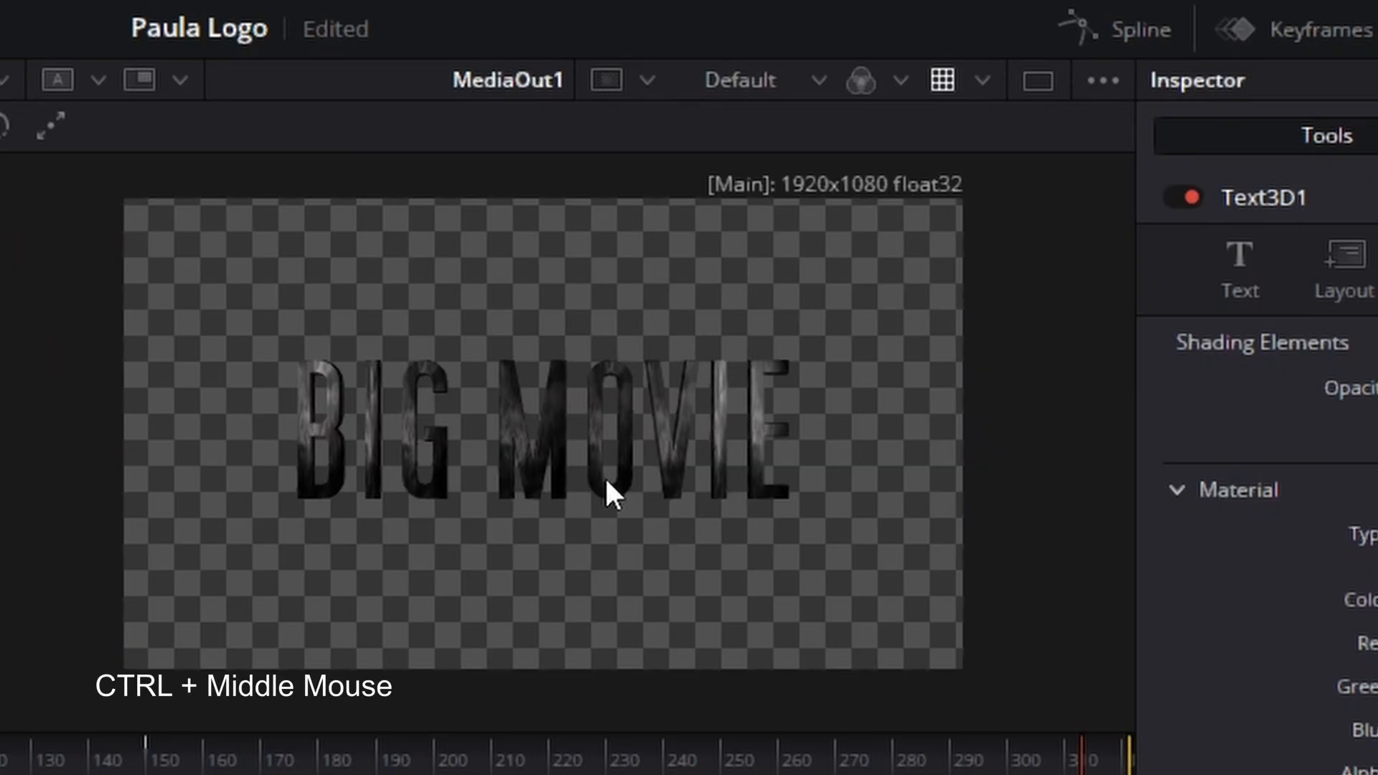
Step: Check the cloud texture on the letters up close and move Text3D1 and sKY up, away from Merge3D1
scroll(604, 476, up, 5)
scroll(599, 467, up, 5)
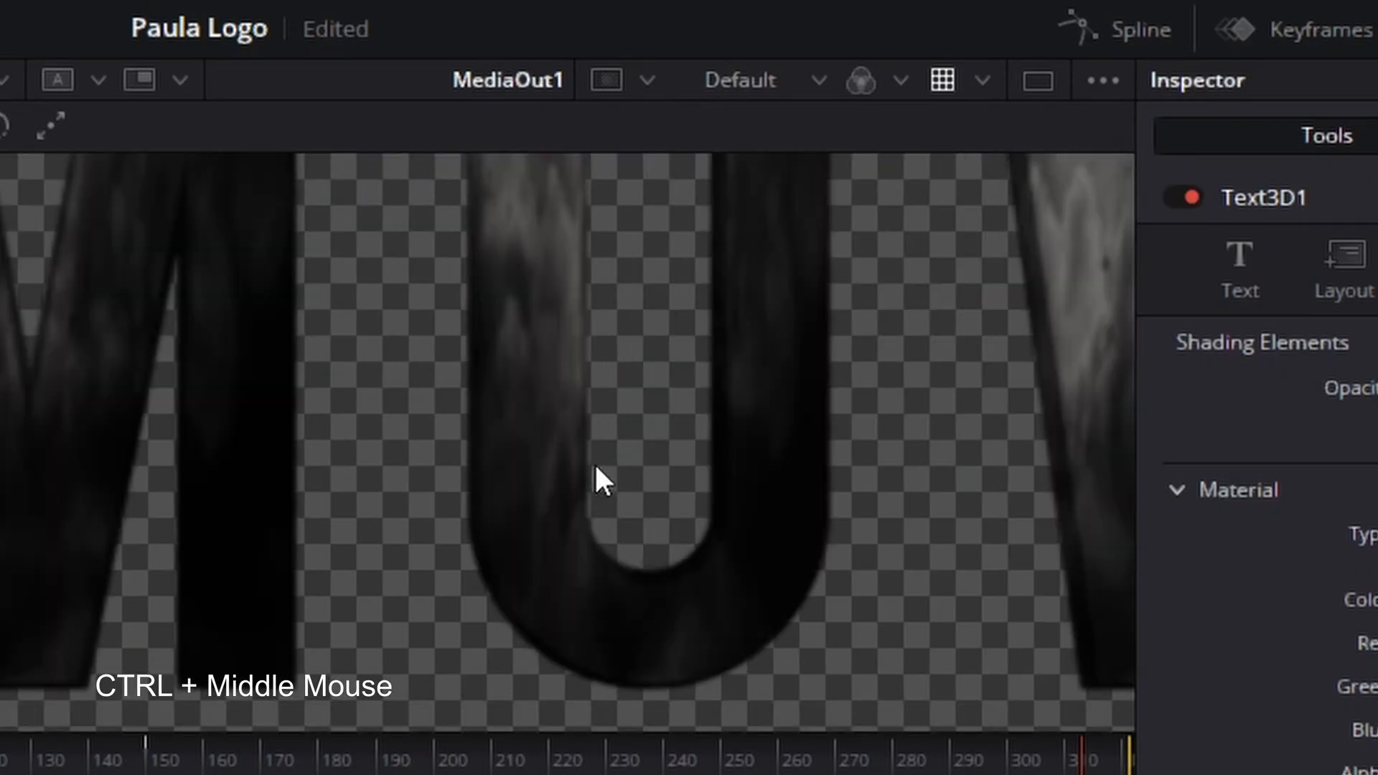
drag(595, 465, 1003, 706)
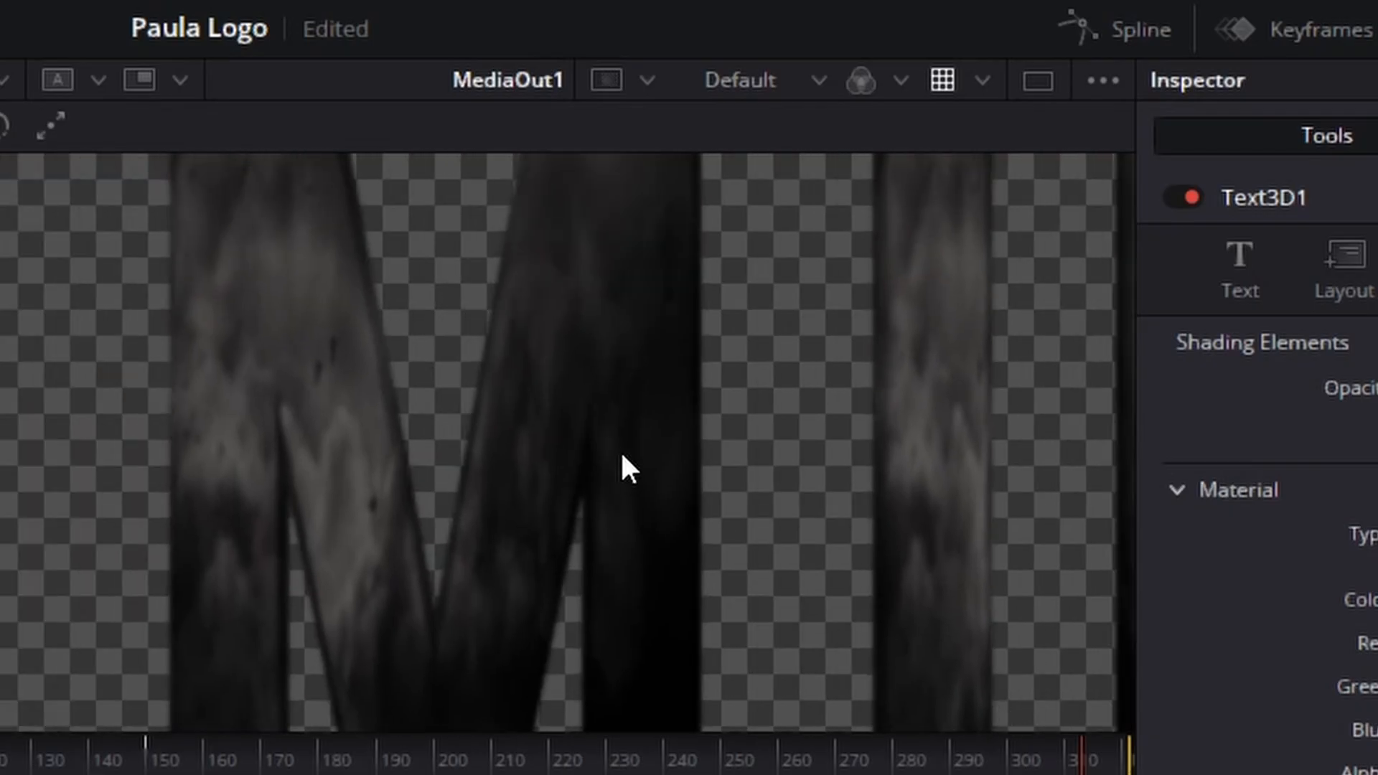
scroll(618, 467, down, 3)
scroll(636, 466, down, 2)
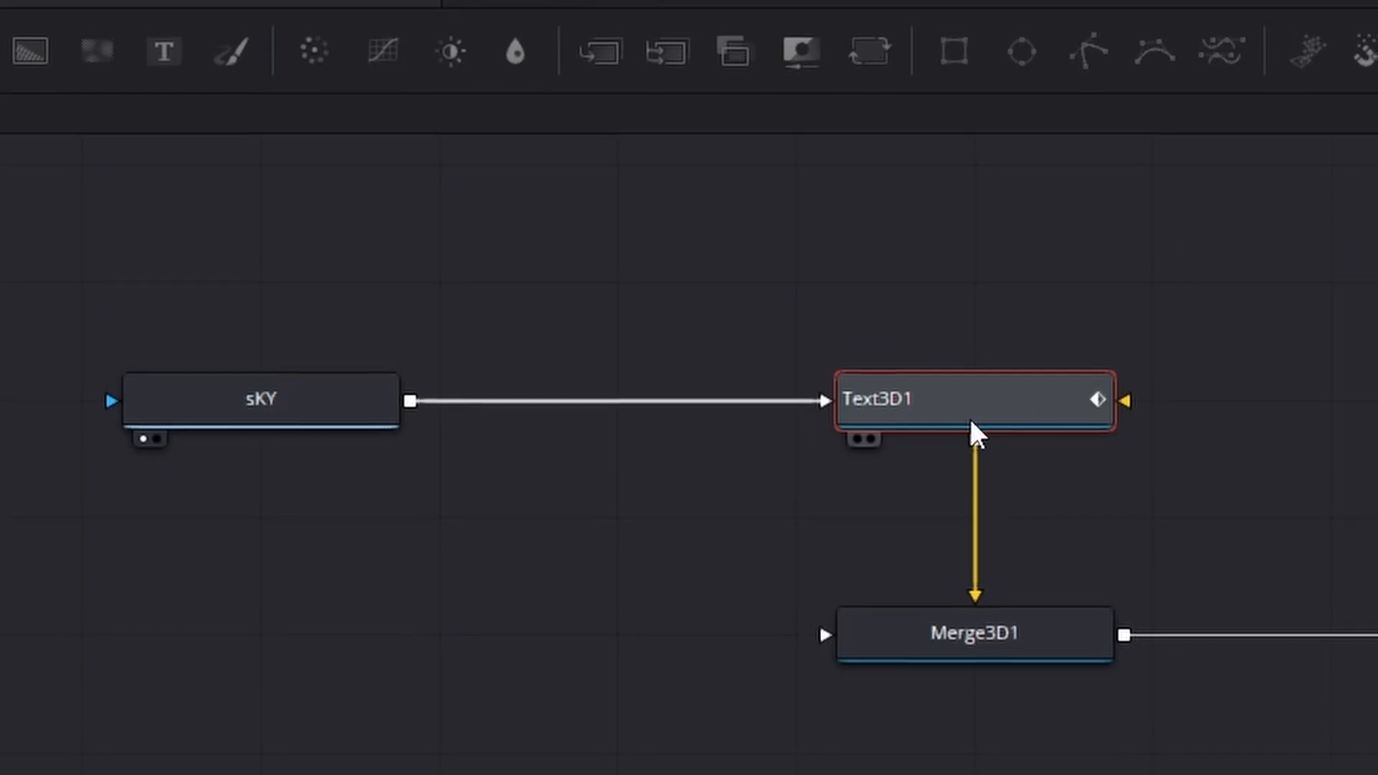
drag(975, 431, 972, 206)
drag(354, 421, 356, 188)
drag(1213, 394, 1152, 537)
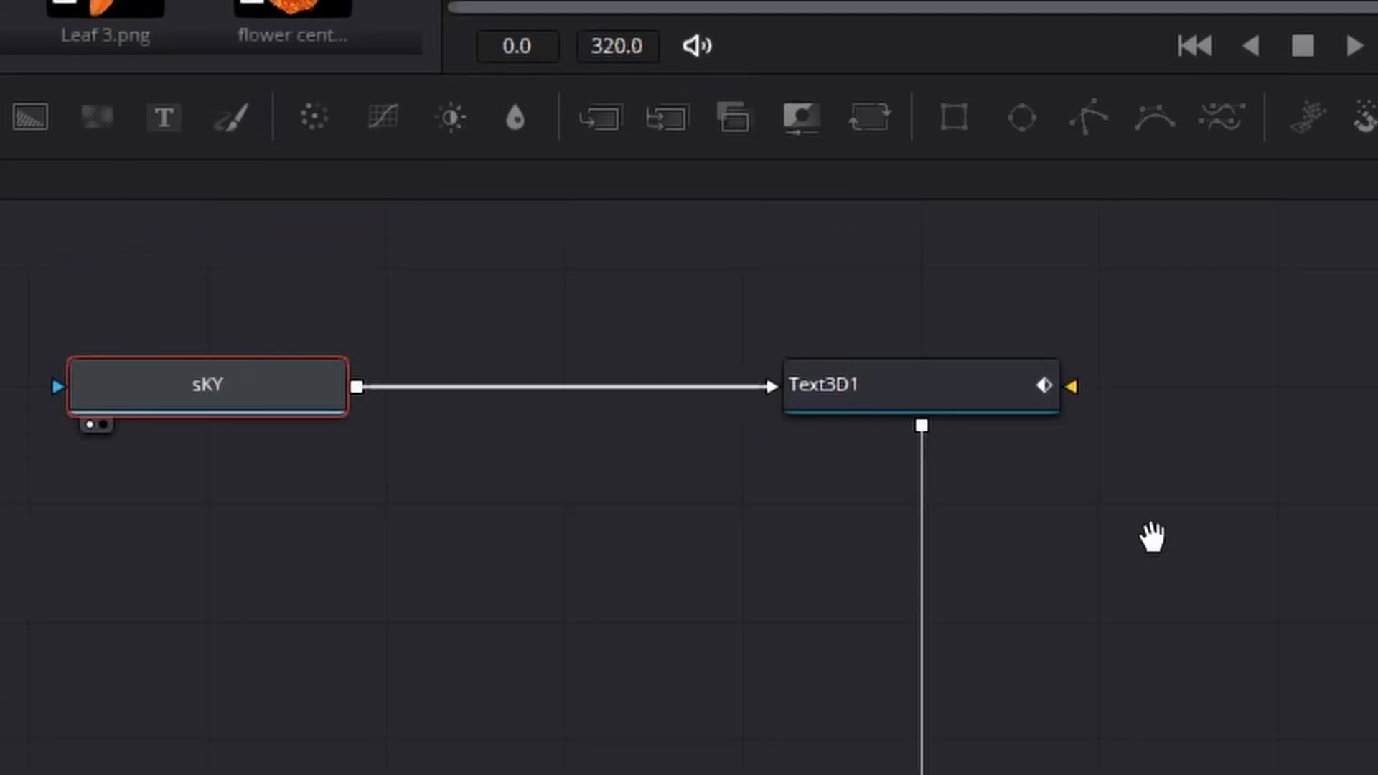
Step: Insert a UV Map 3D node between Text3D1 and Merge3D1
click(955, 388)
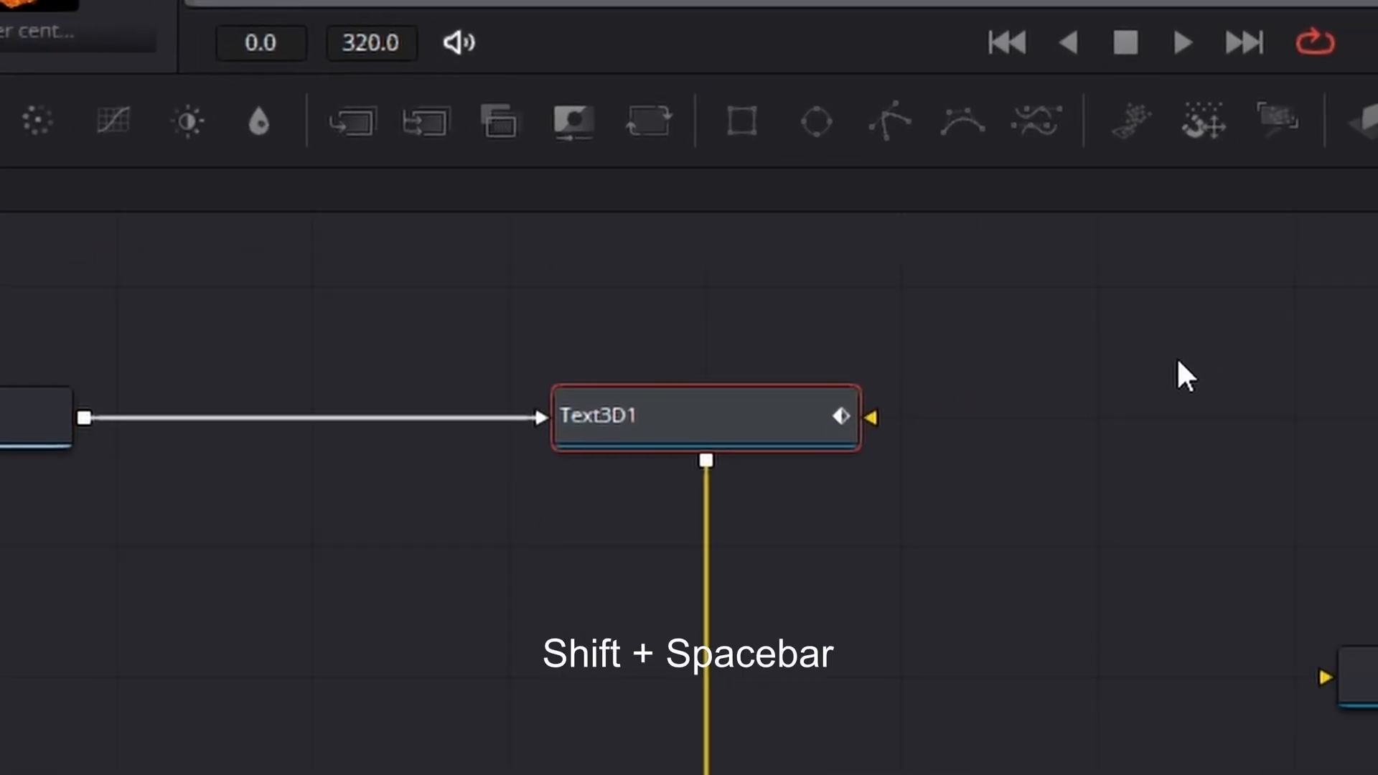
key(shift+space)
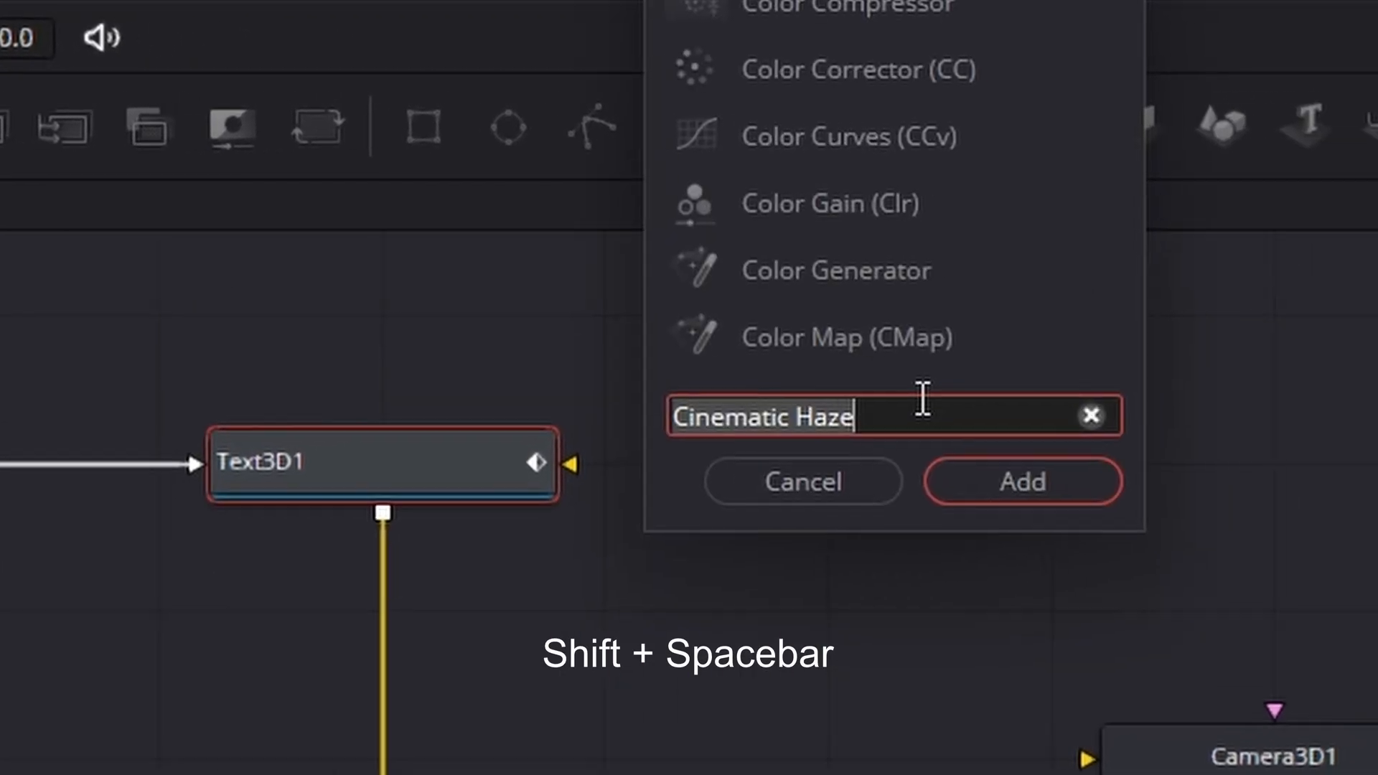
key(BackSpace)
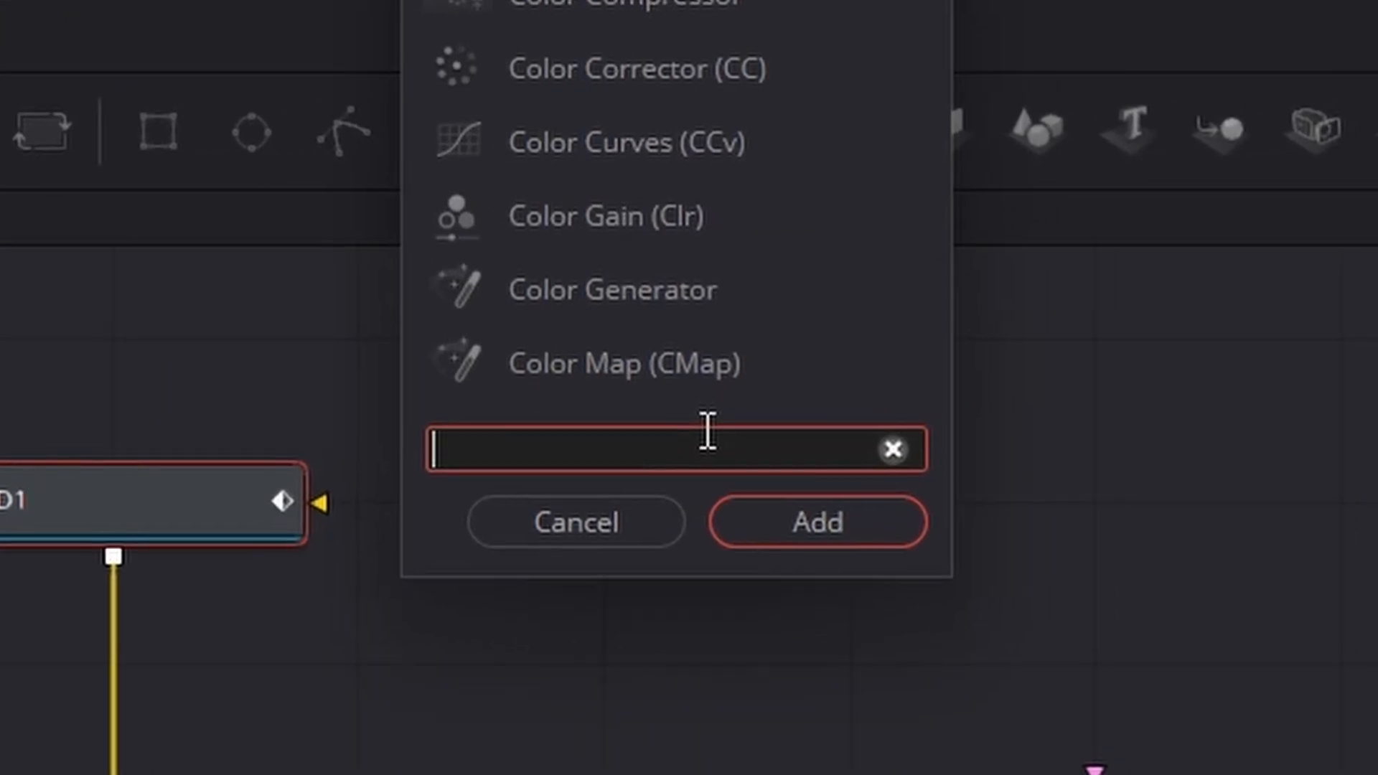
text(UV)
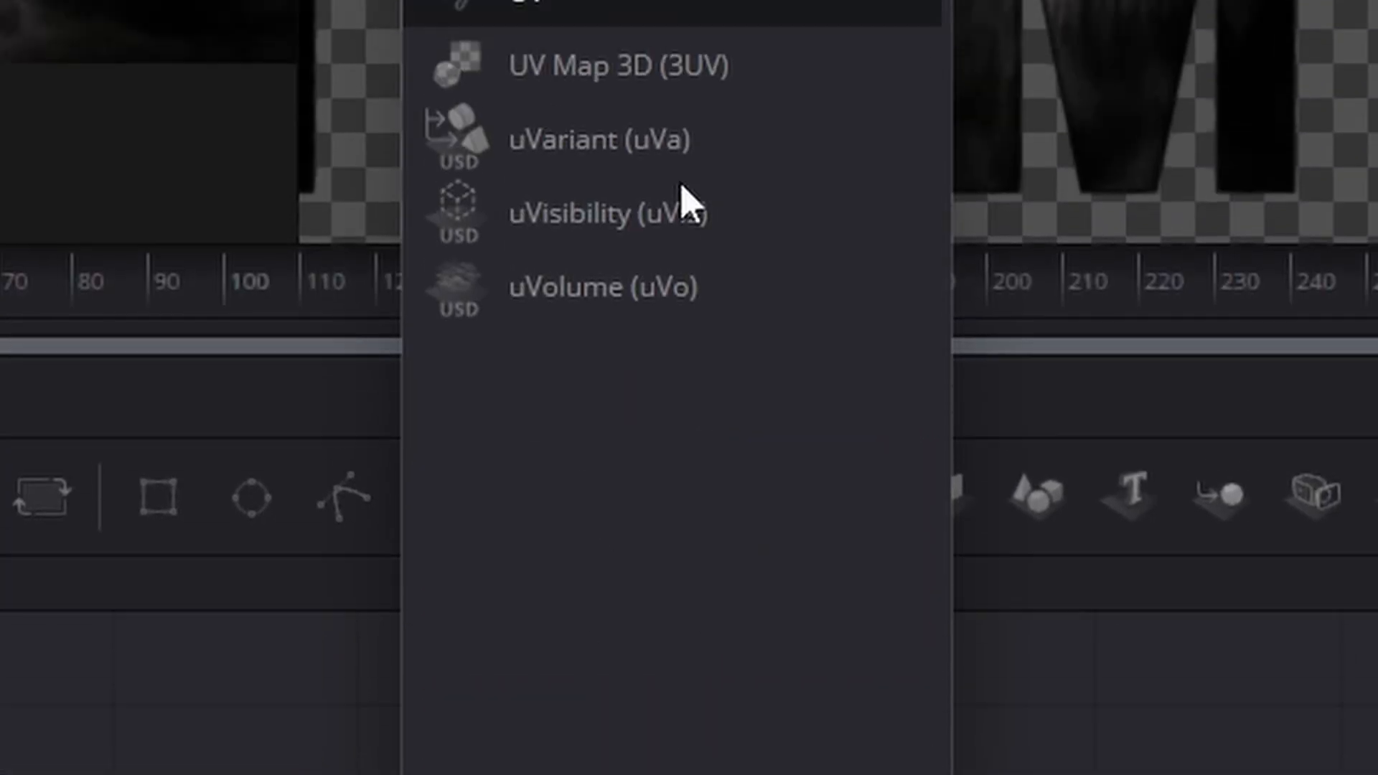
text( Map 3D)
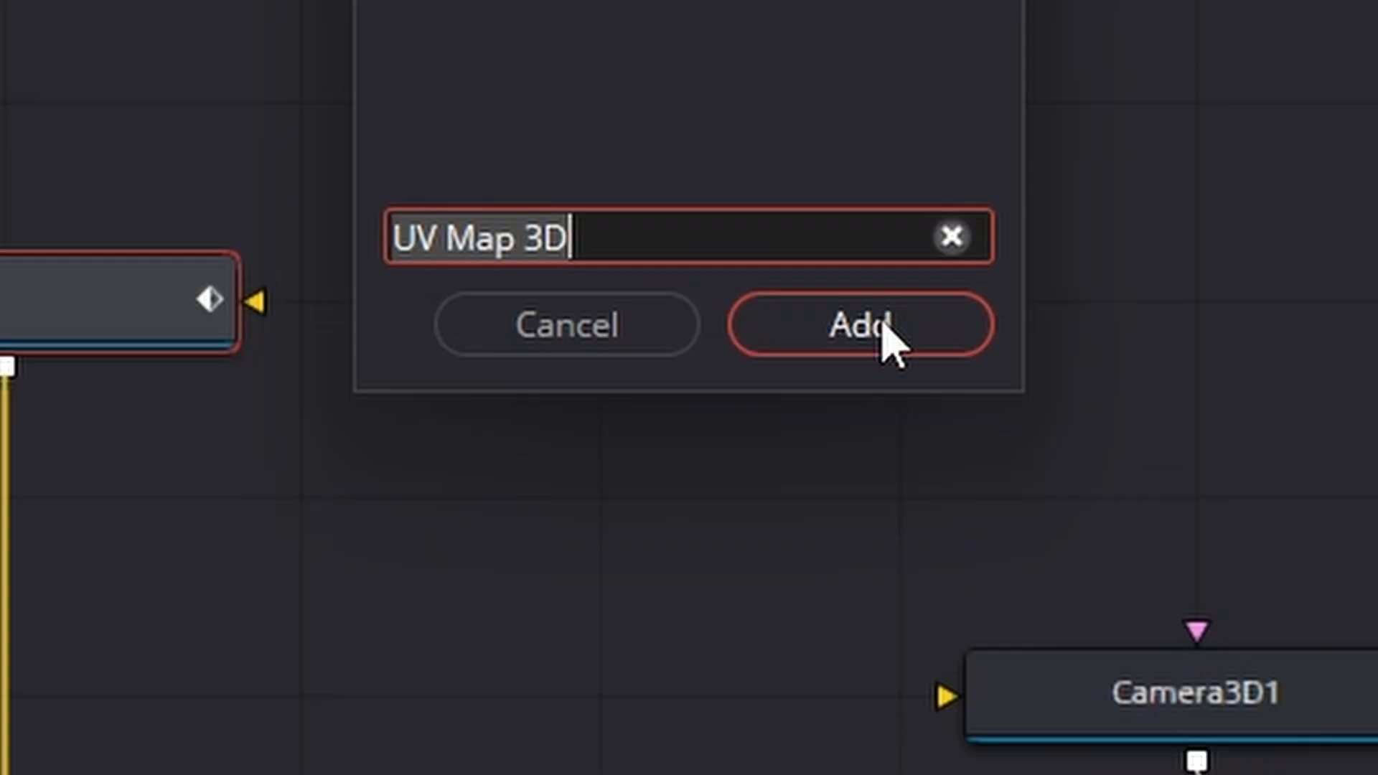
click(886, 338)
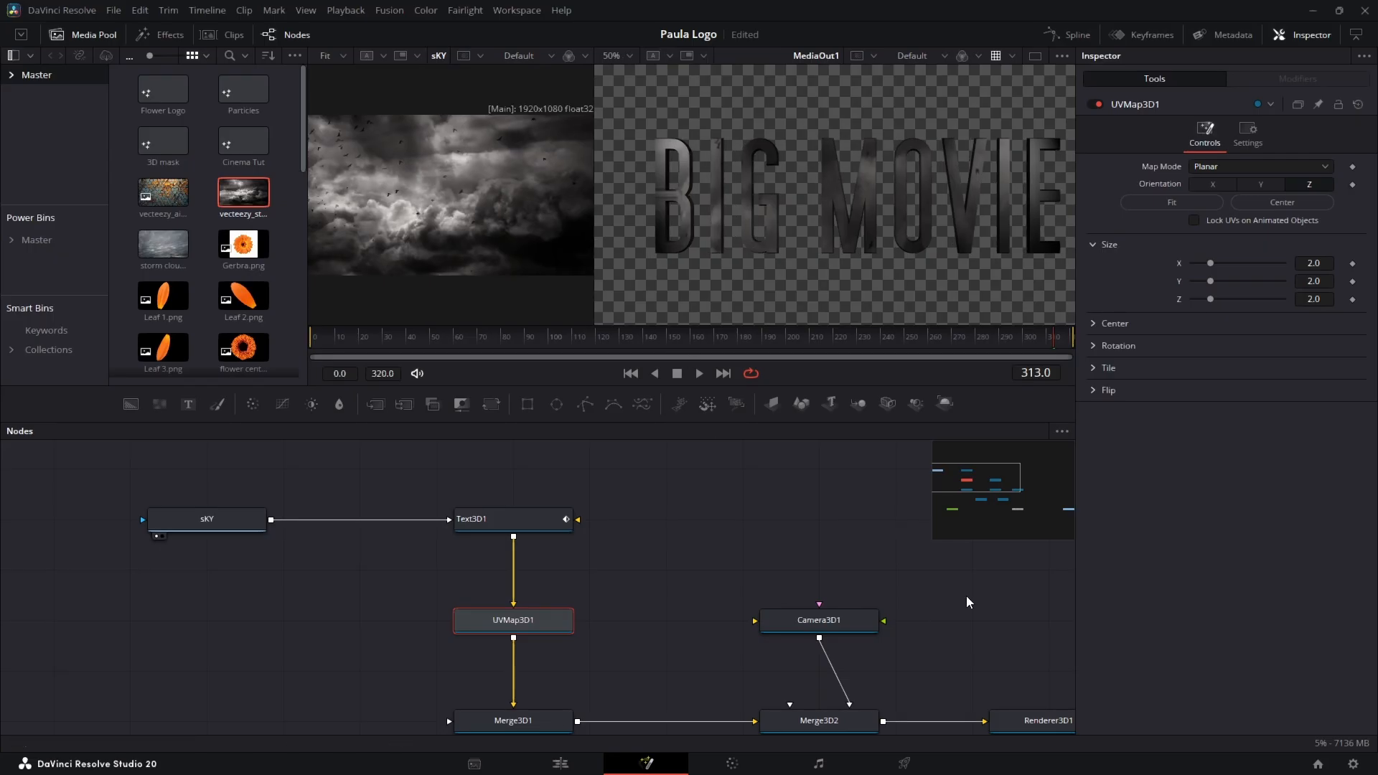
Step: Keyframe Camera3D1's translation at frame 150
drag(987, 491, 993, 498)
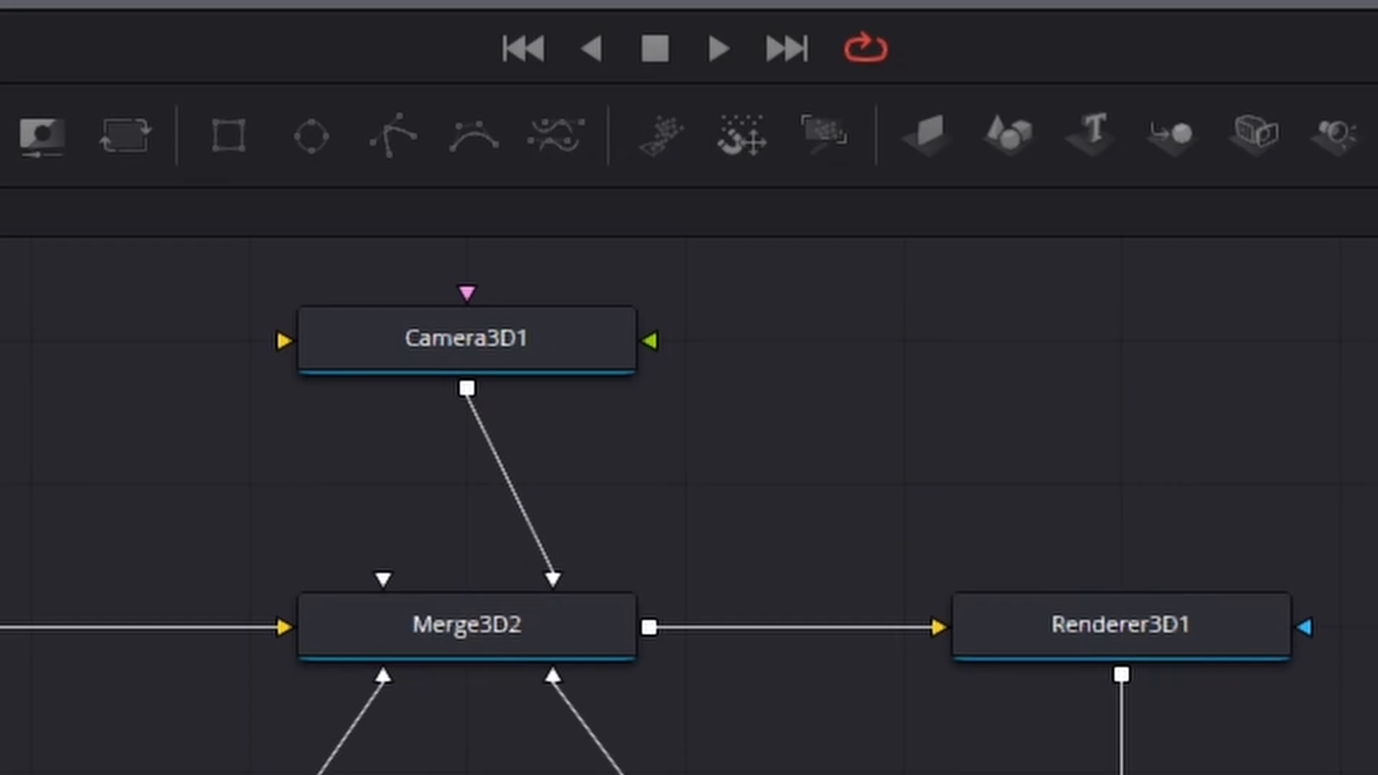
click(493, 334)
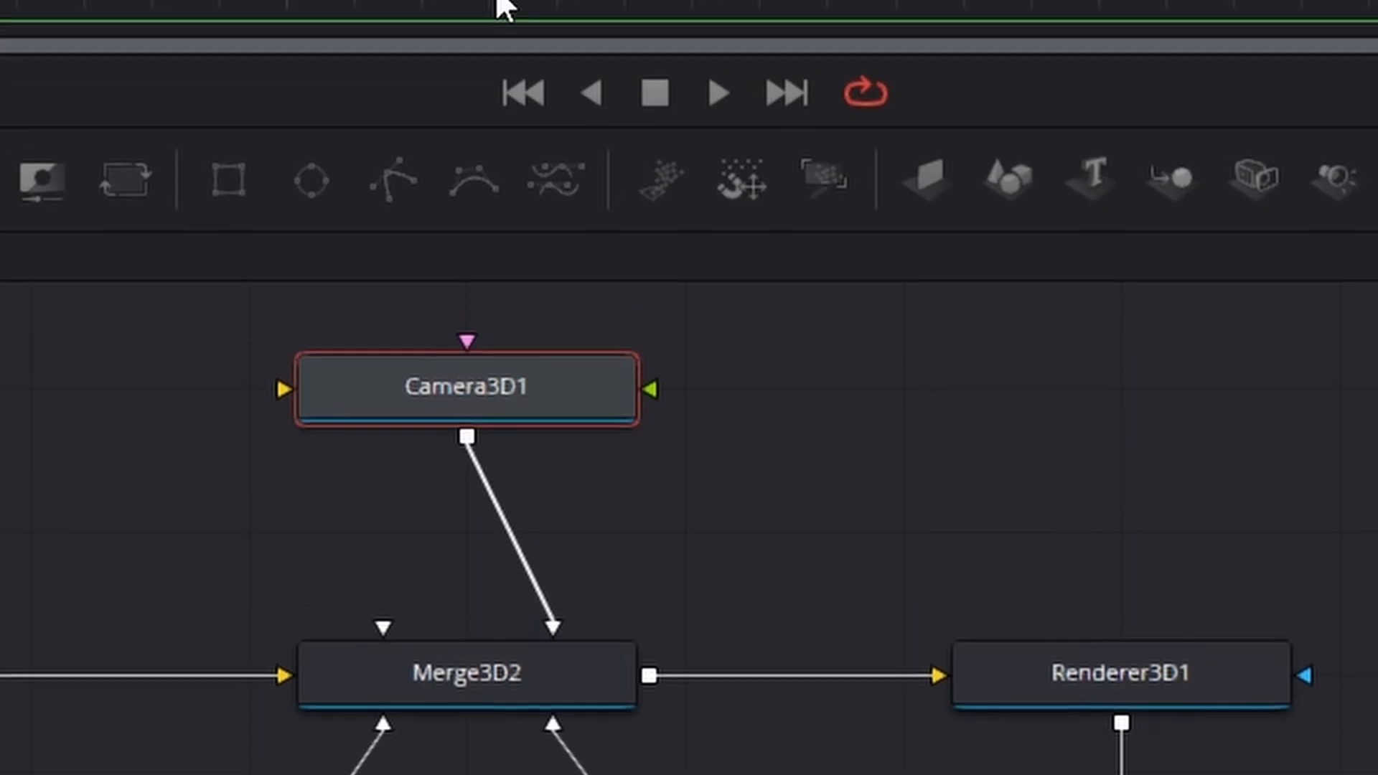
drag(134, 201, 649, 226)
drag(650, 540, 639, 536)
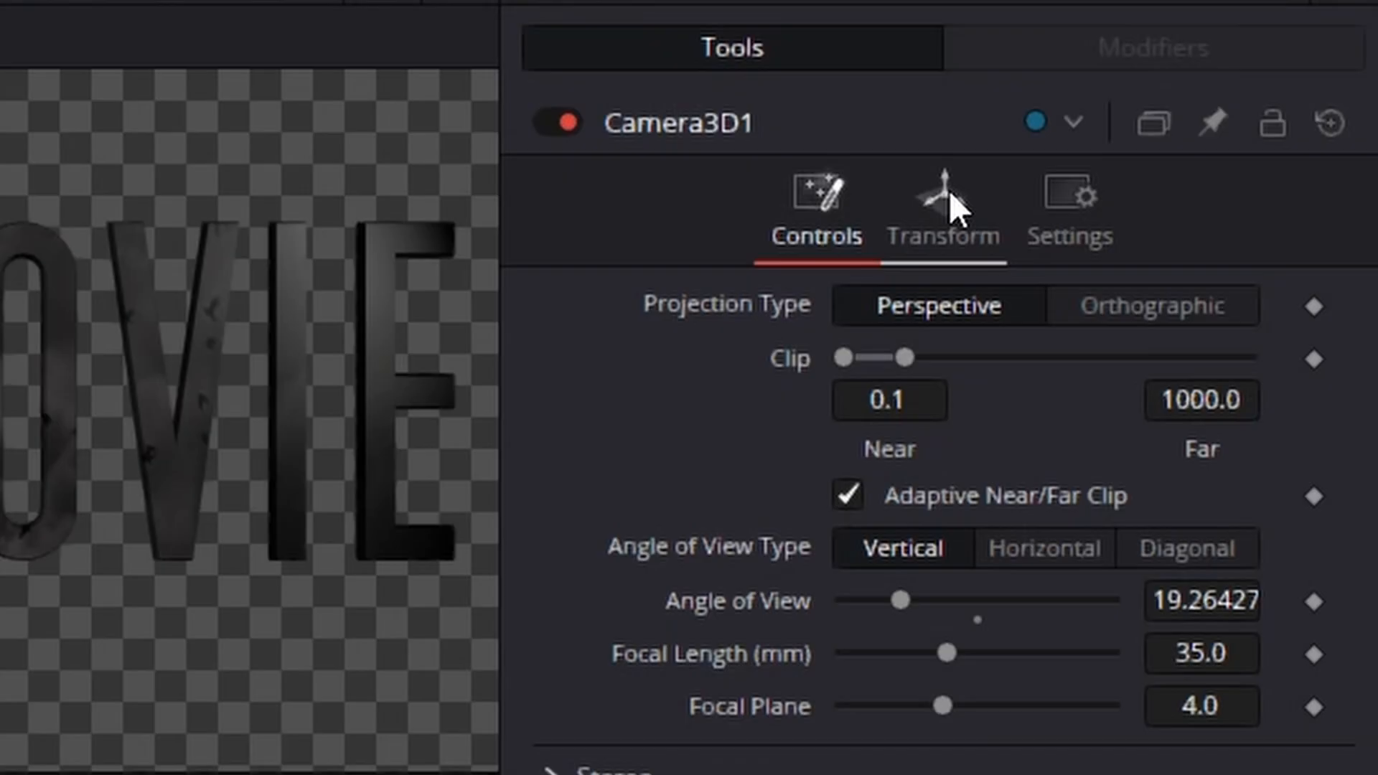
click(1228, 133)
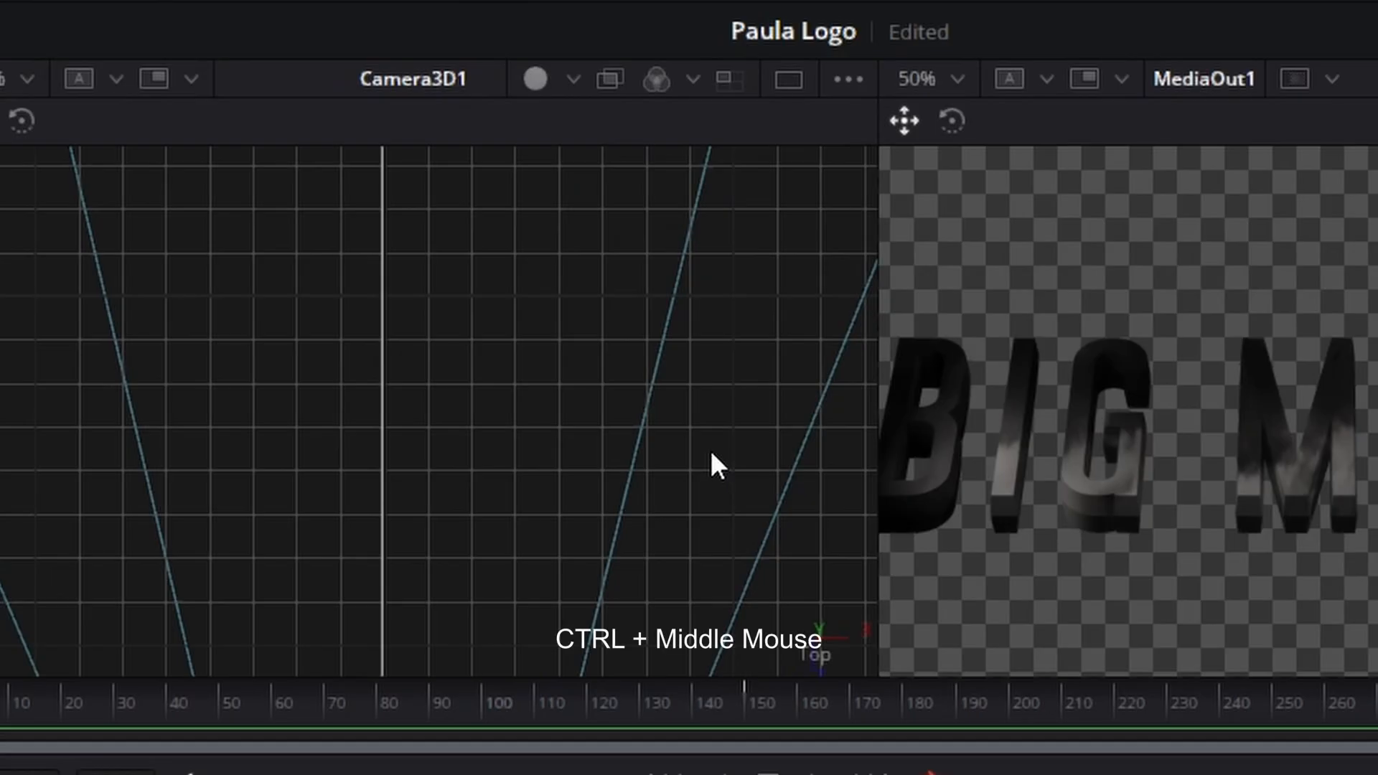
Step: At frame 0, move Camera3D1 forward toward the title in the Top view
scroll(660, 518, down, 5)
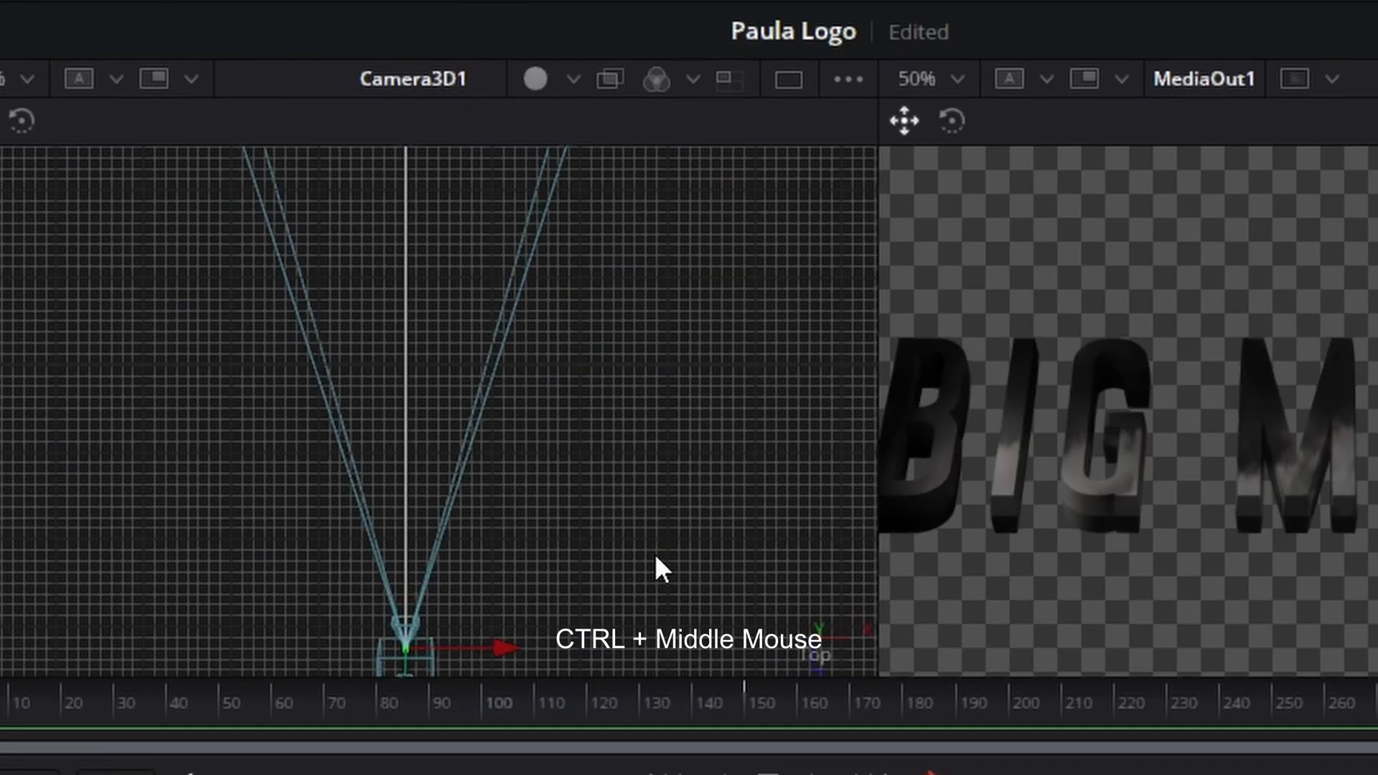
scroll(646, 549, down, 2)
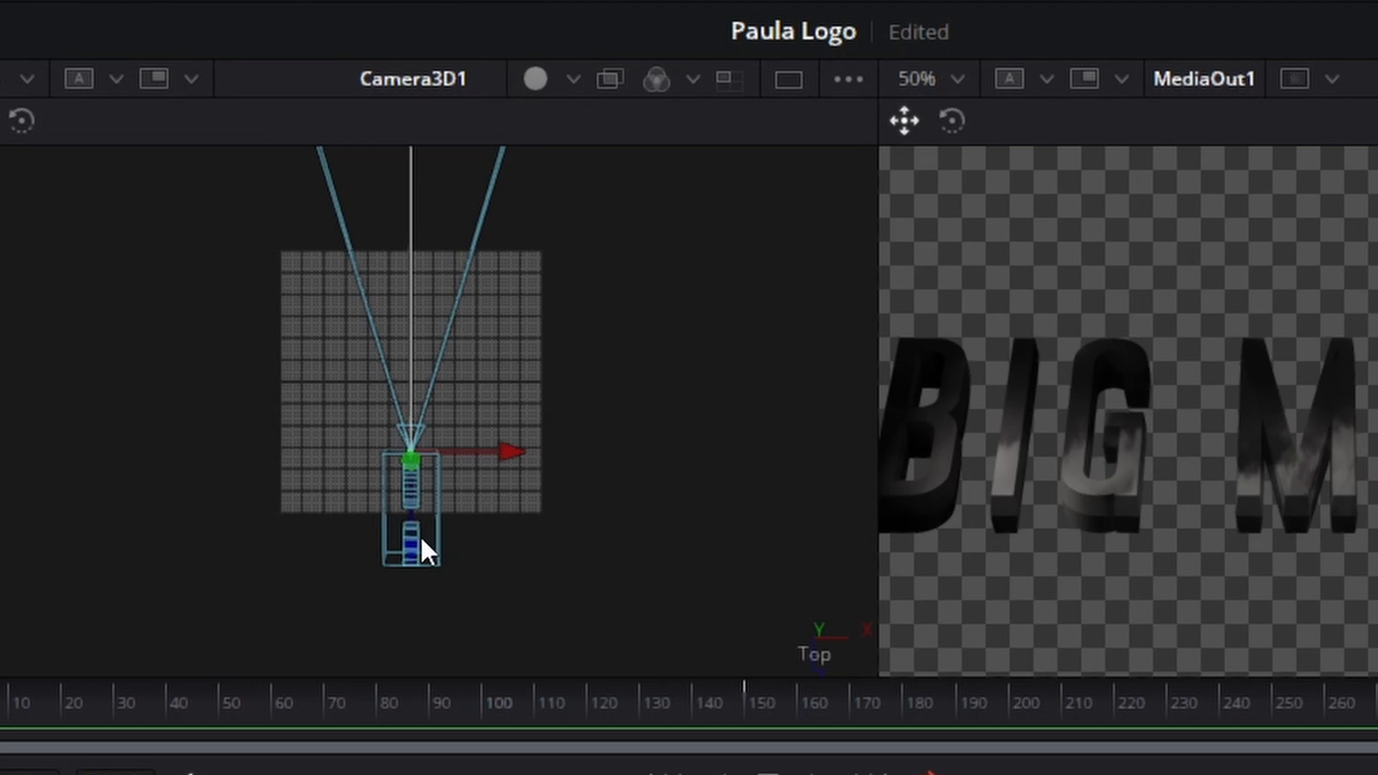
drag(420, 536, 426, 491)
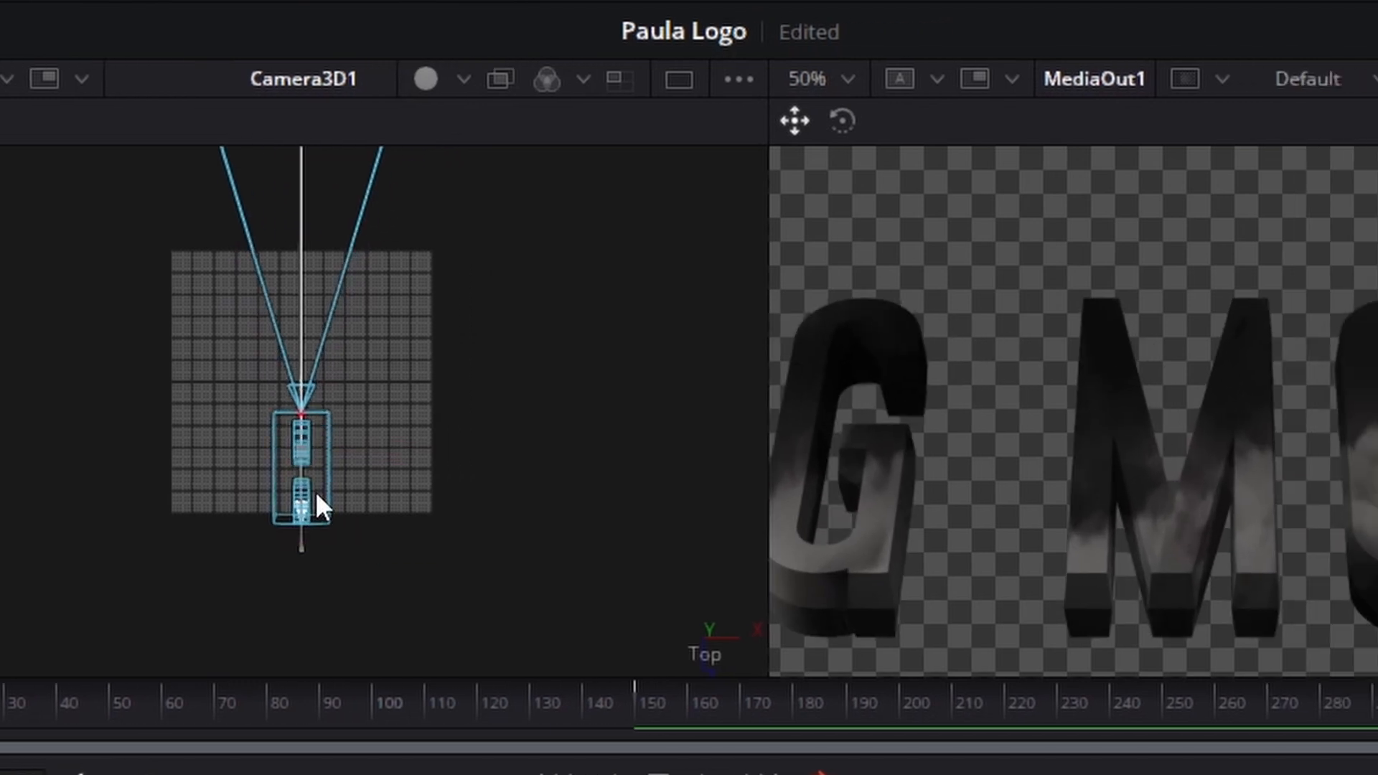
drag(316, 491, 321, 467)
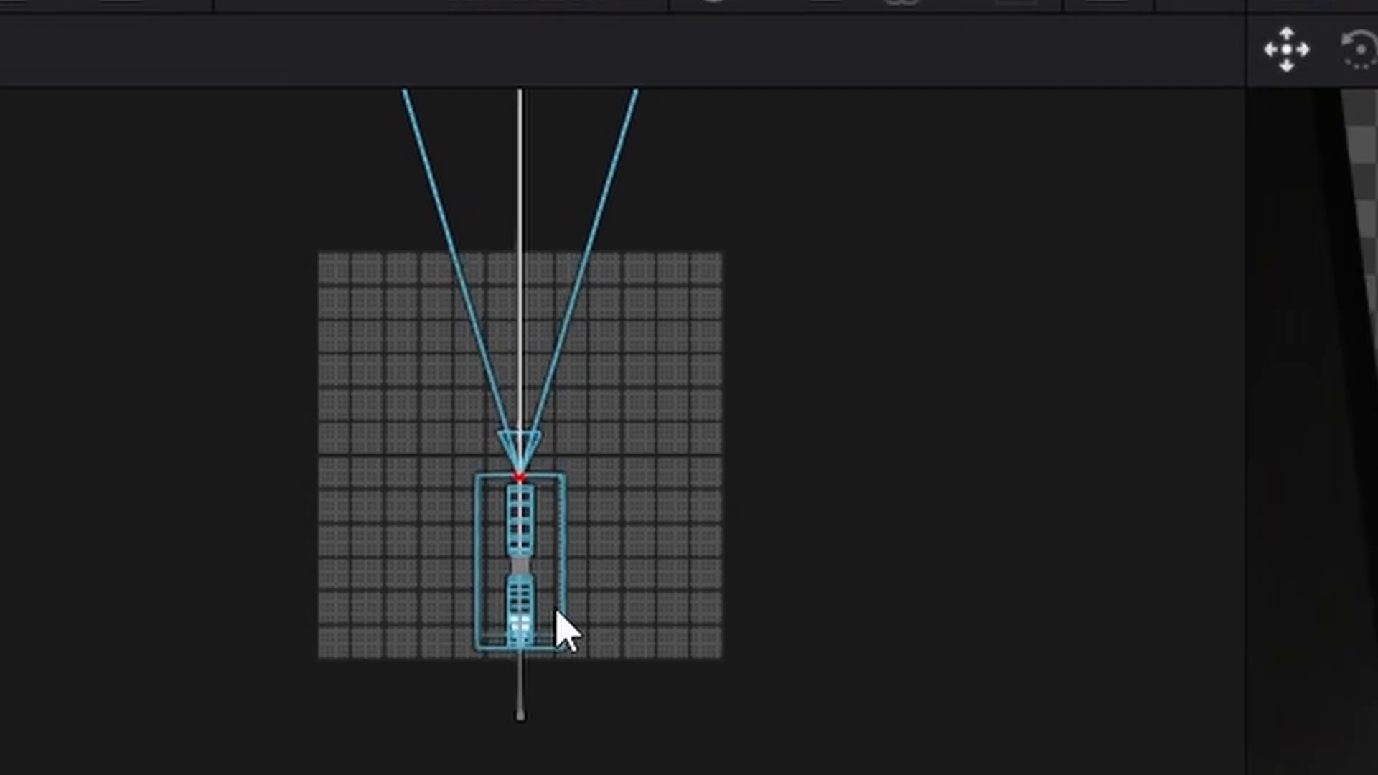
drag(556, 610, 555, 623)
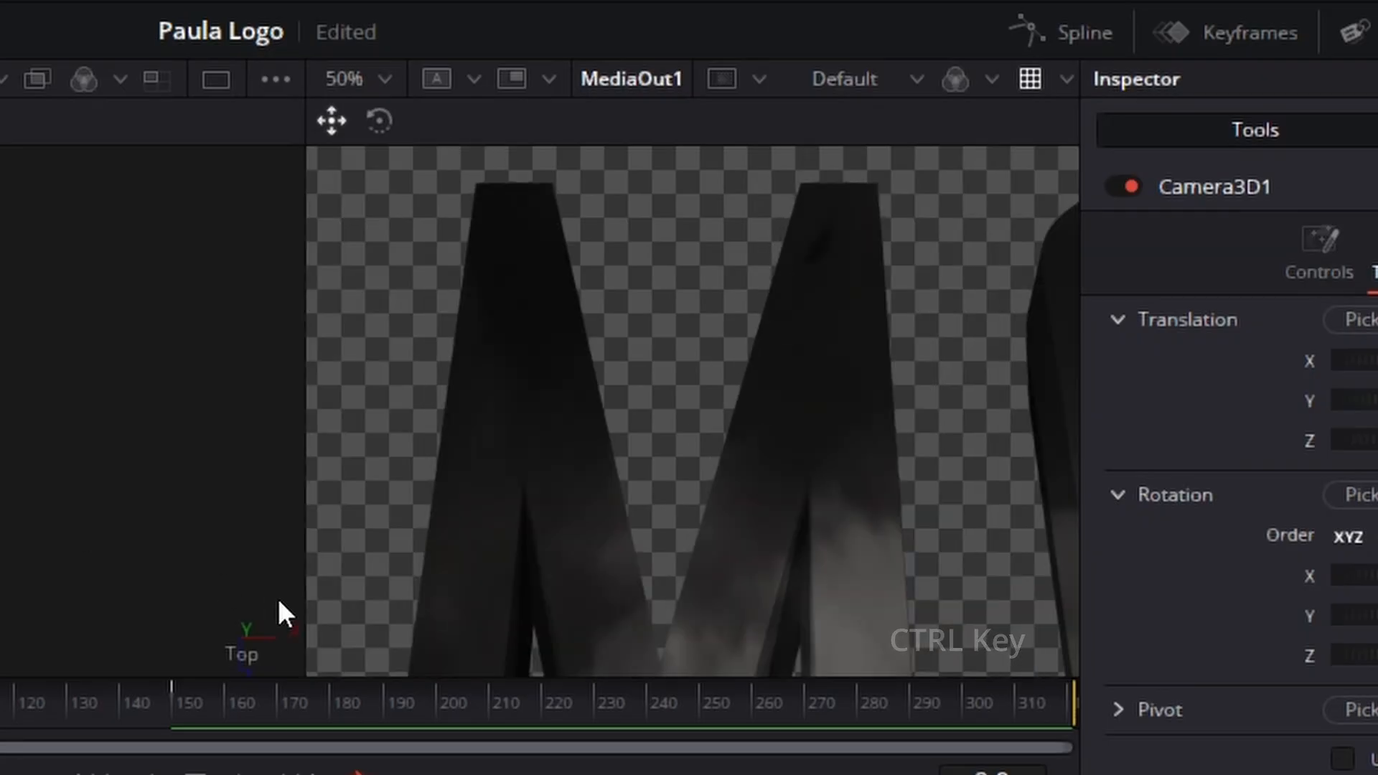
Step: Switch the camera's 3D viewer to the Front view and adjust Camera3D1's translation to Y 0.1733 and Z 0.984
right_click(257, 640)
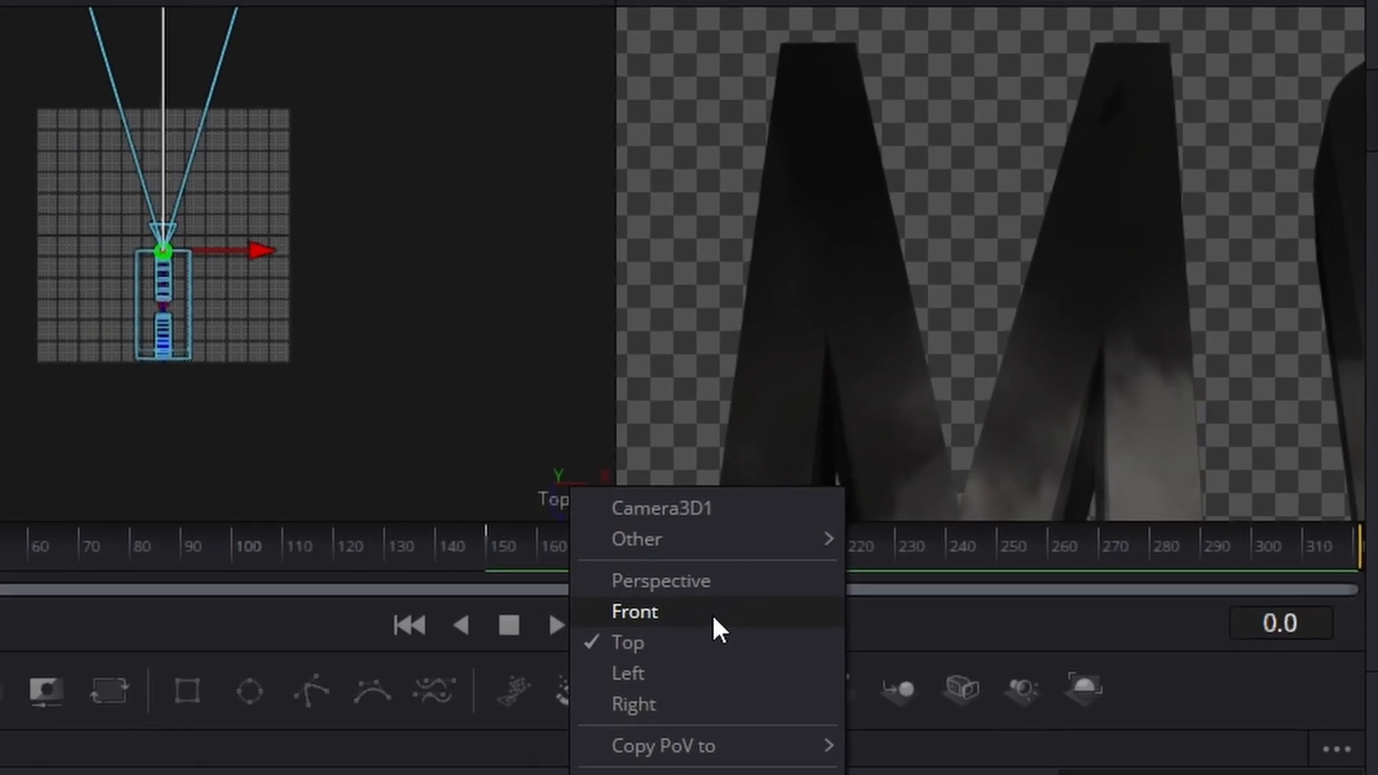
click(714, 618)
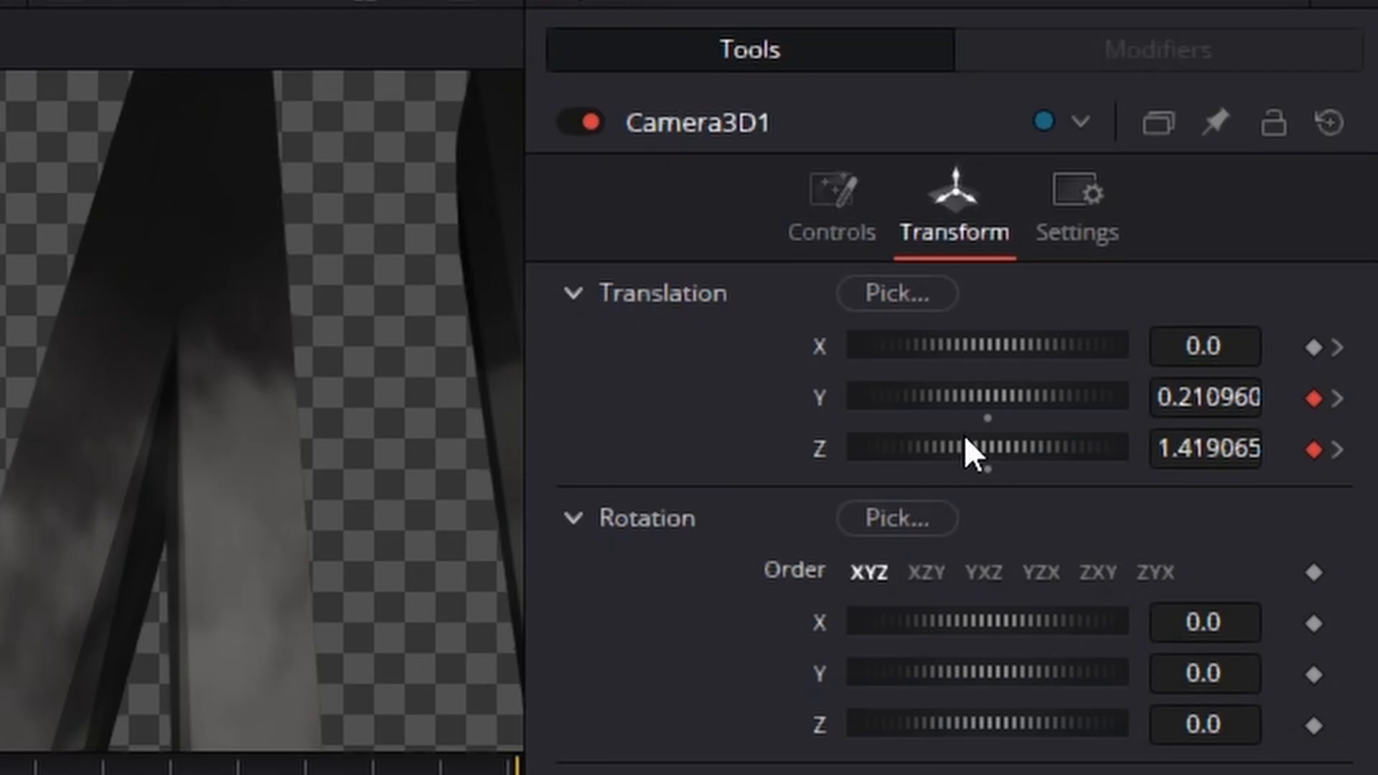
drag(990, 450, 976, 396)
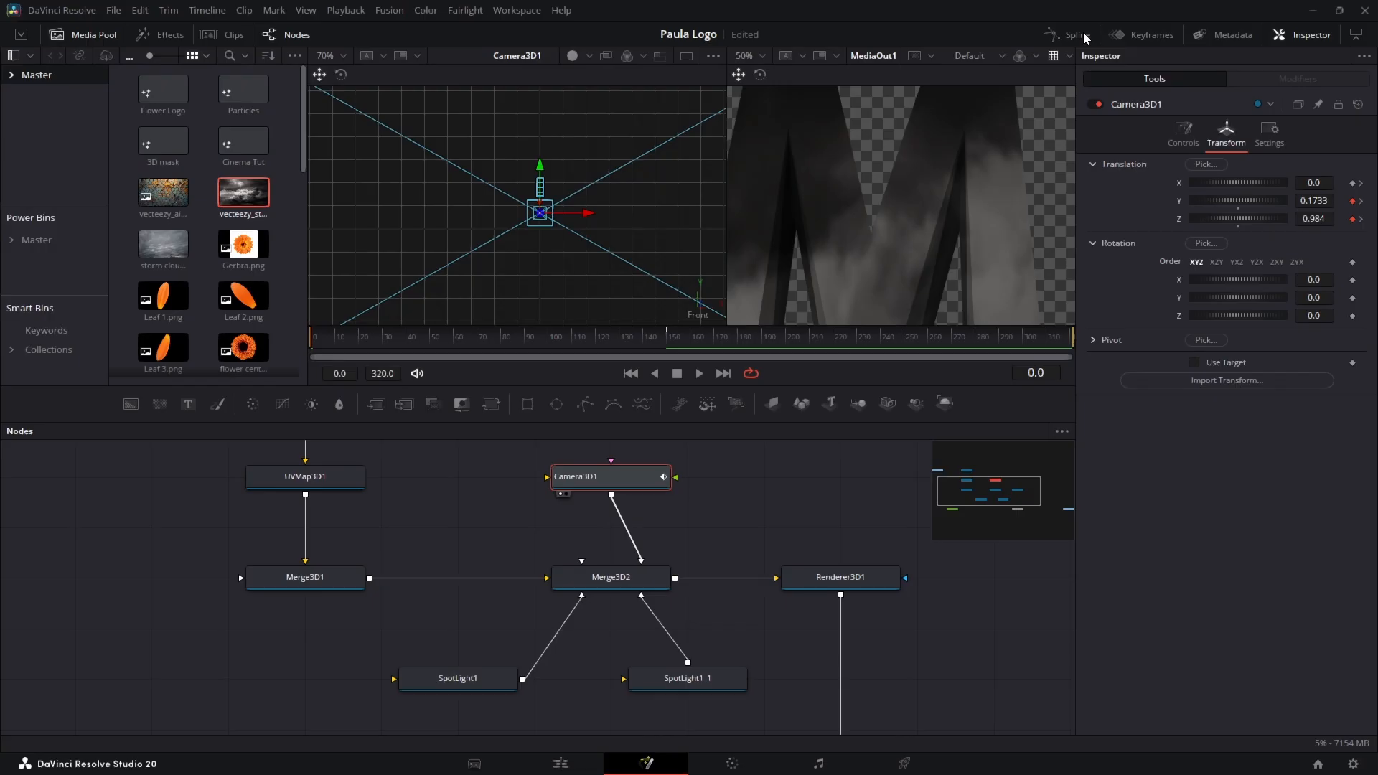
Step: Smooth Camera3D1's position keyframes at frame 150 in the Spline editor and preview the camera move
click(784, 130)
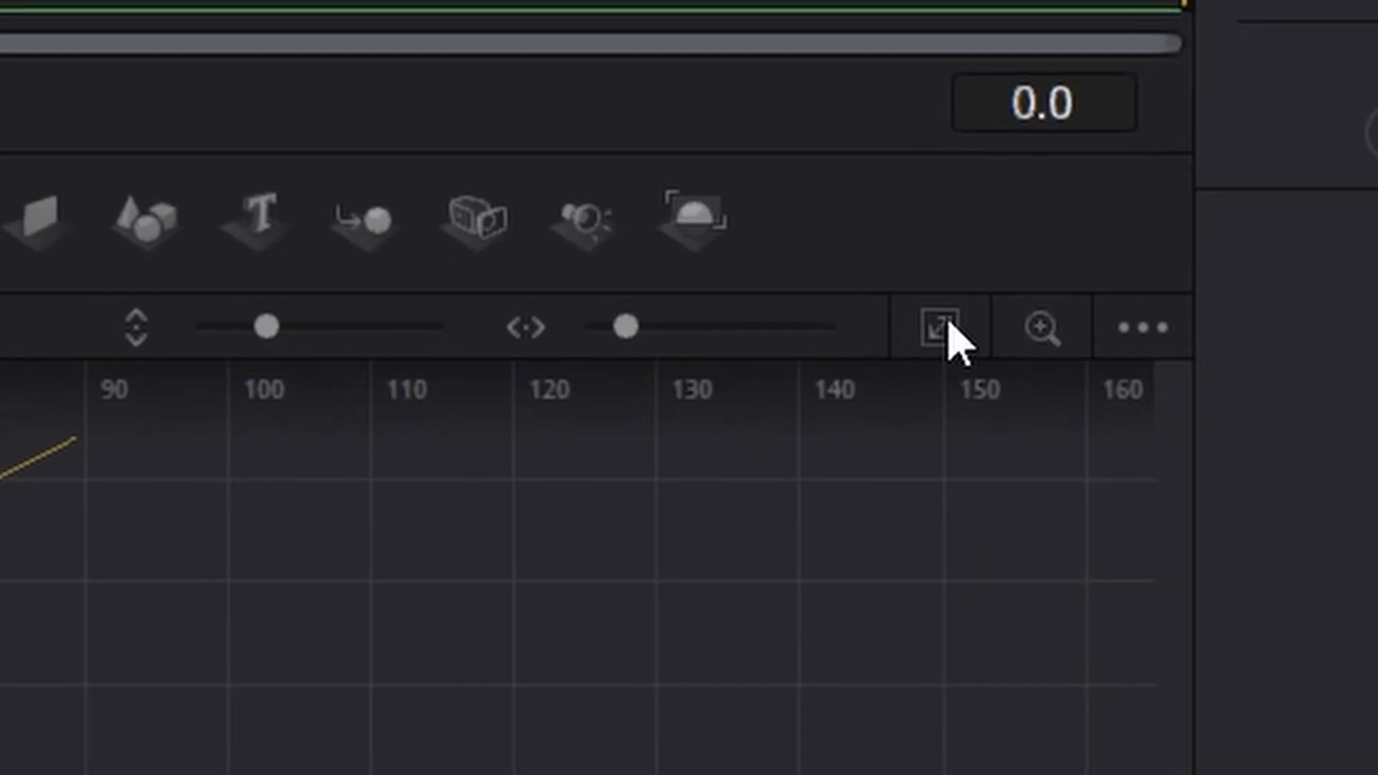
click(1008, 431)
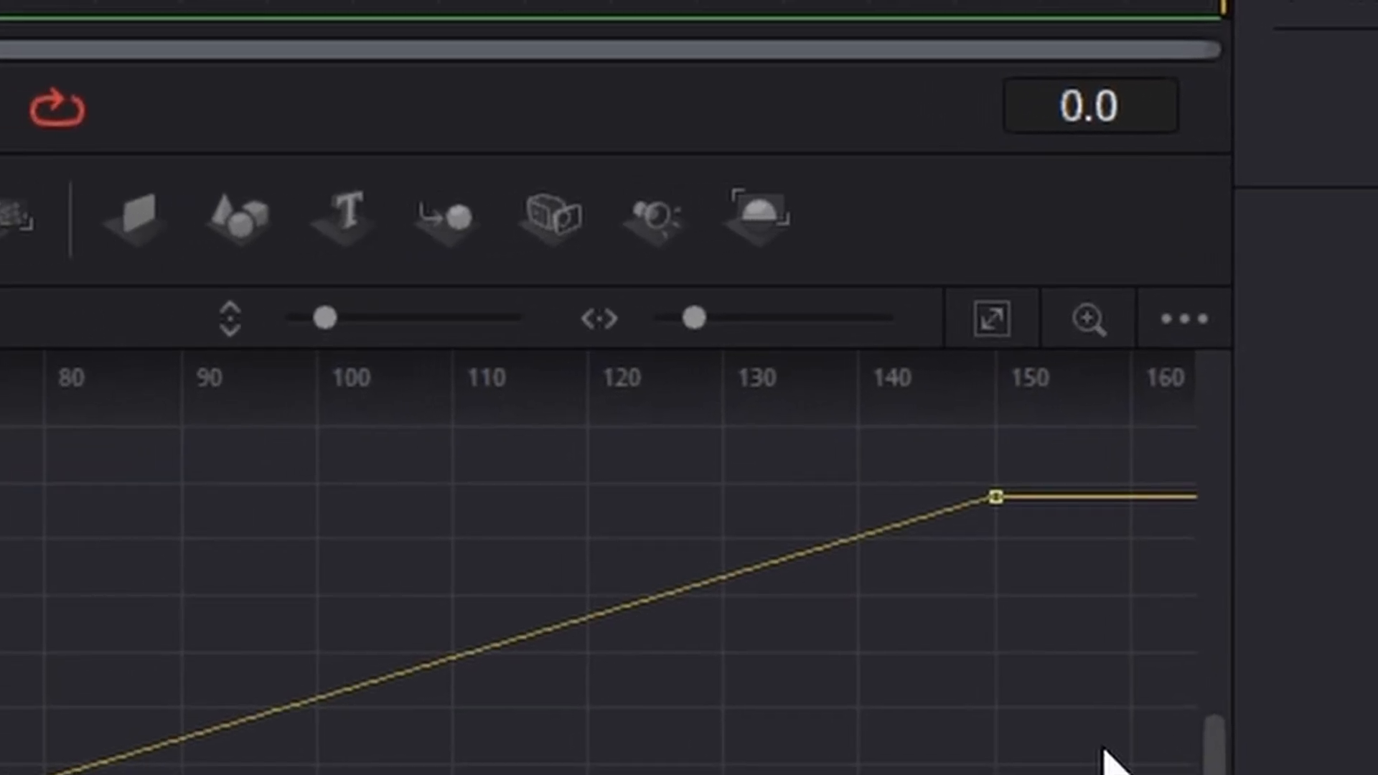
drag(1103, 749, 926, 423)
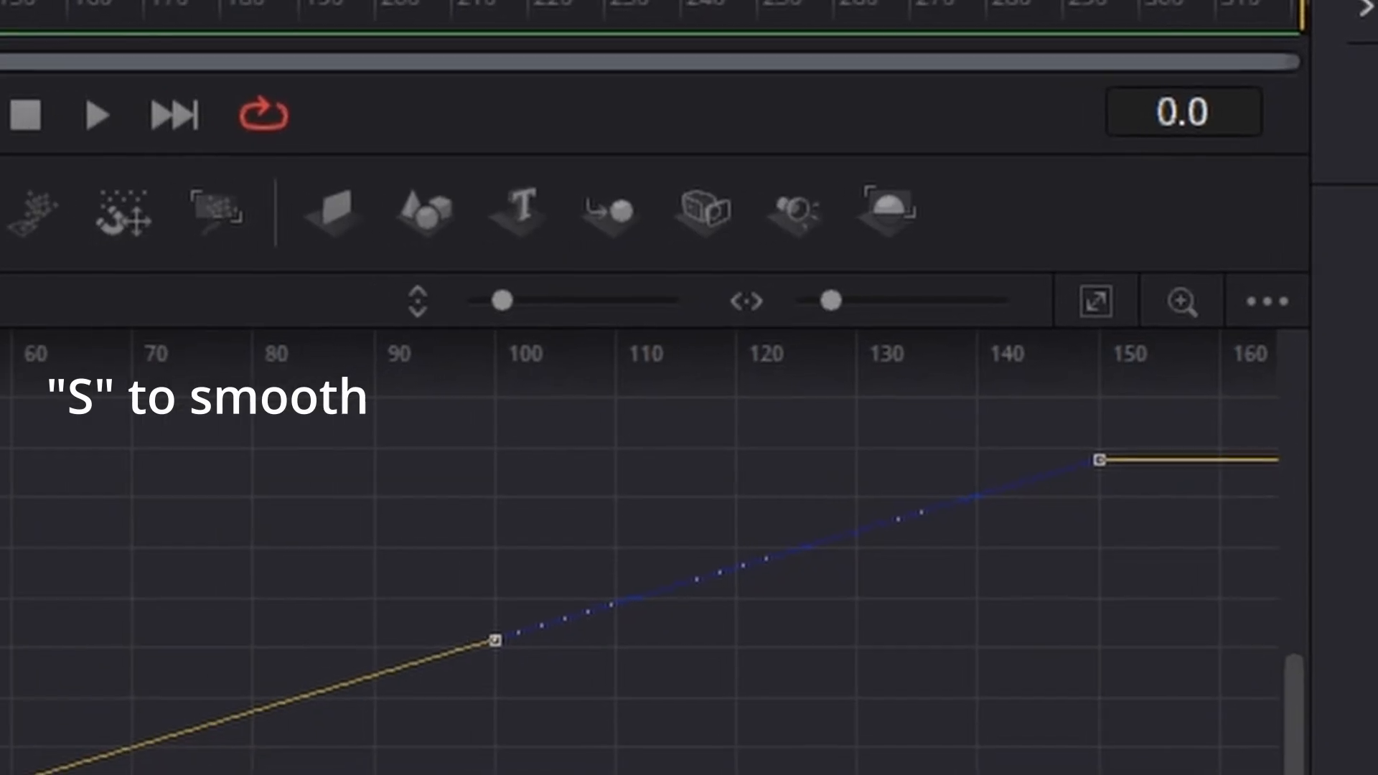
key(s)
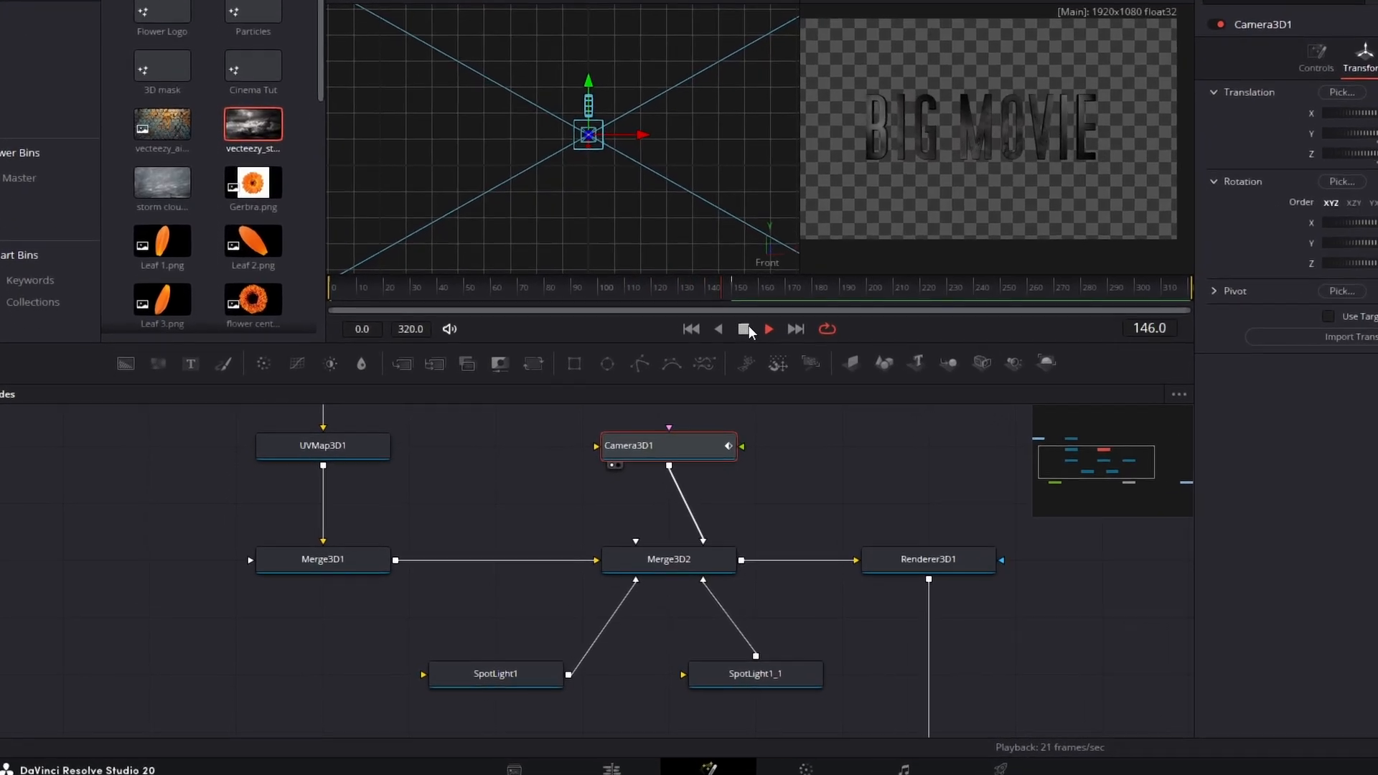
click(744, 328)
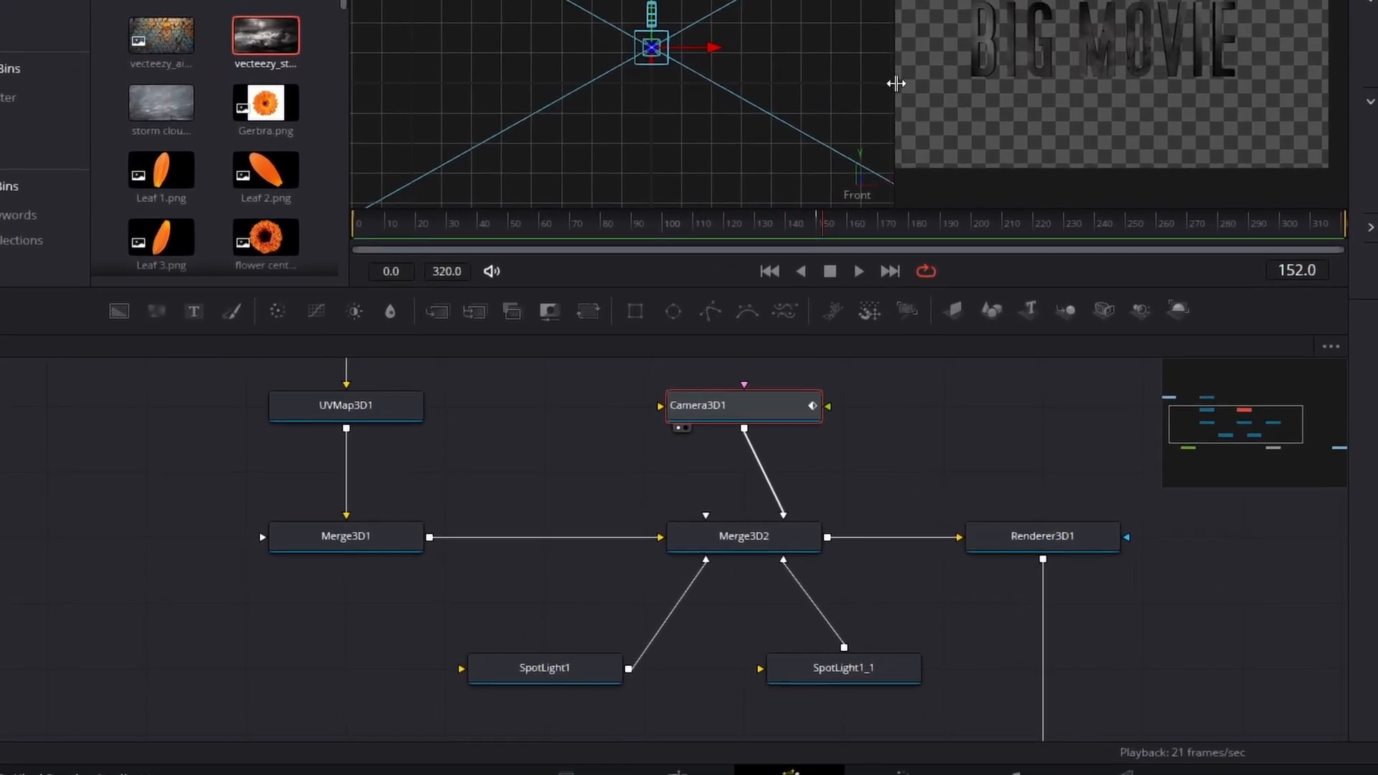
Step: Widen the viewer showing the rendered title and move the MediaOut1 node farther away from Merge1
drag(896, 83, 809, 82)
drag(1237, 427, 1230, 421)
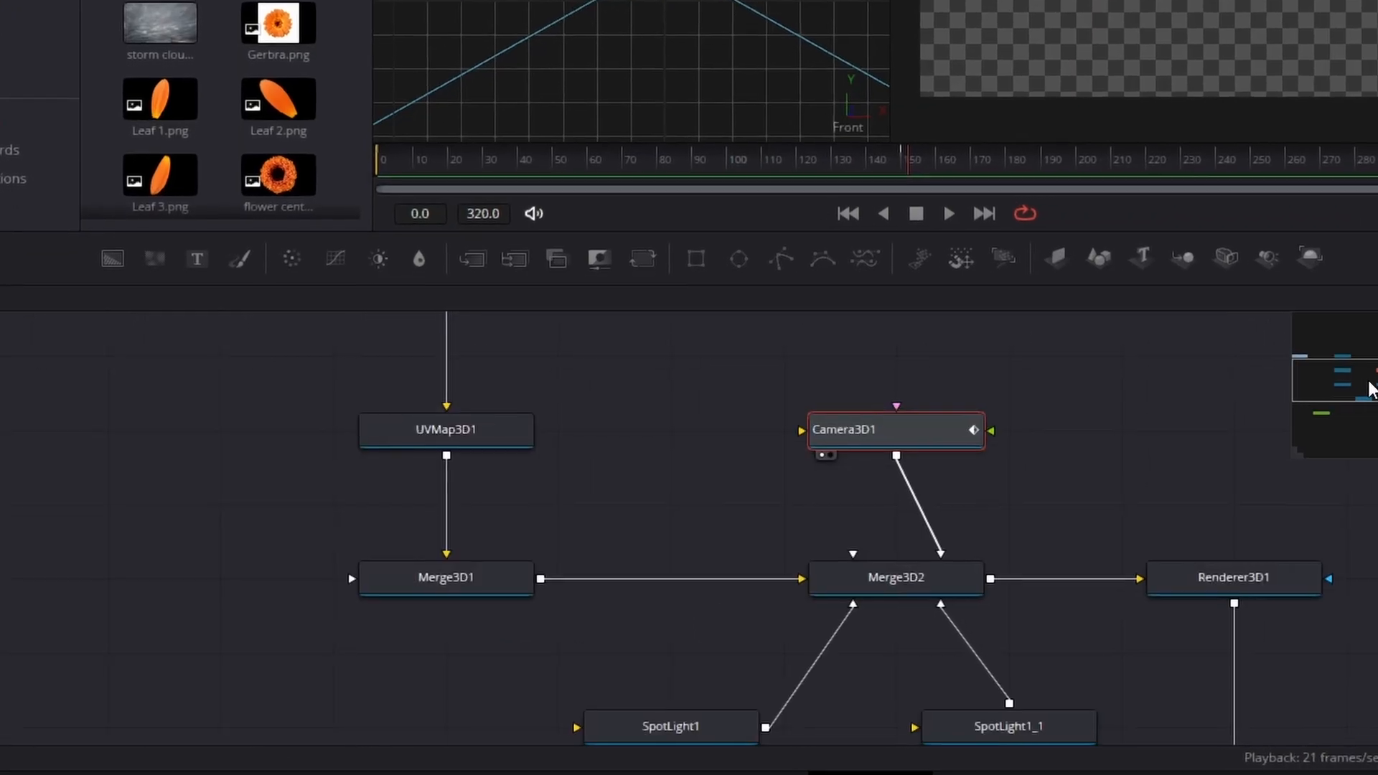
drag(1369, 389, 1377, 420)
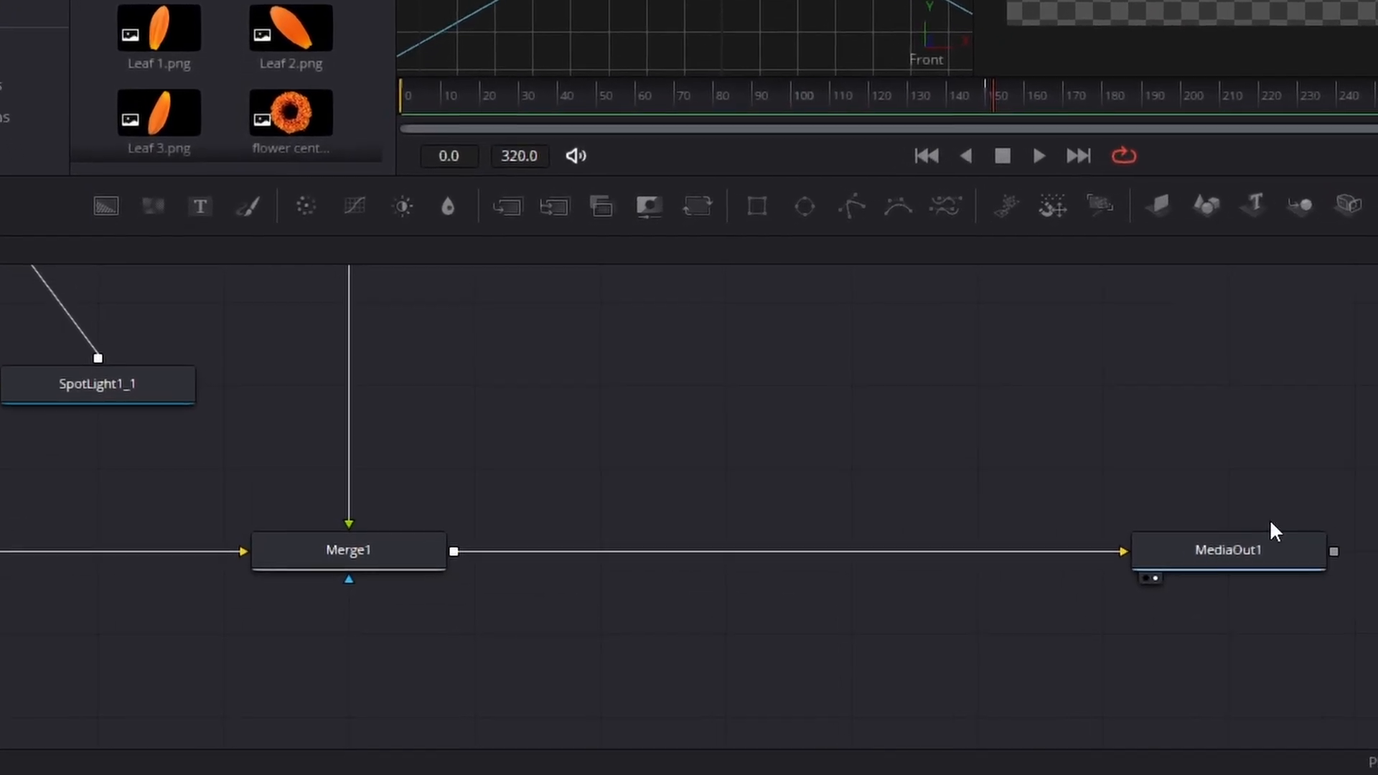
drag(1274, 531, 1377, 533)
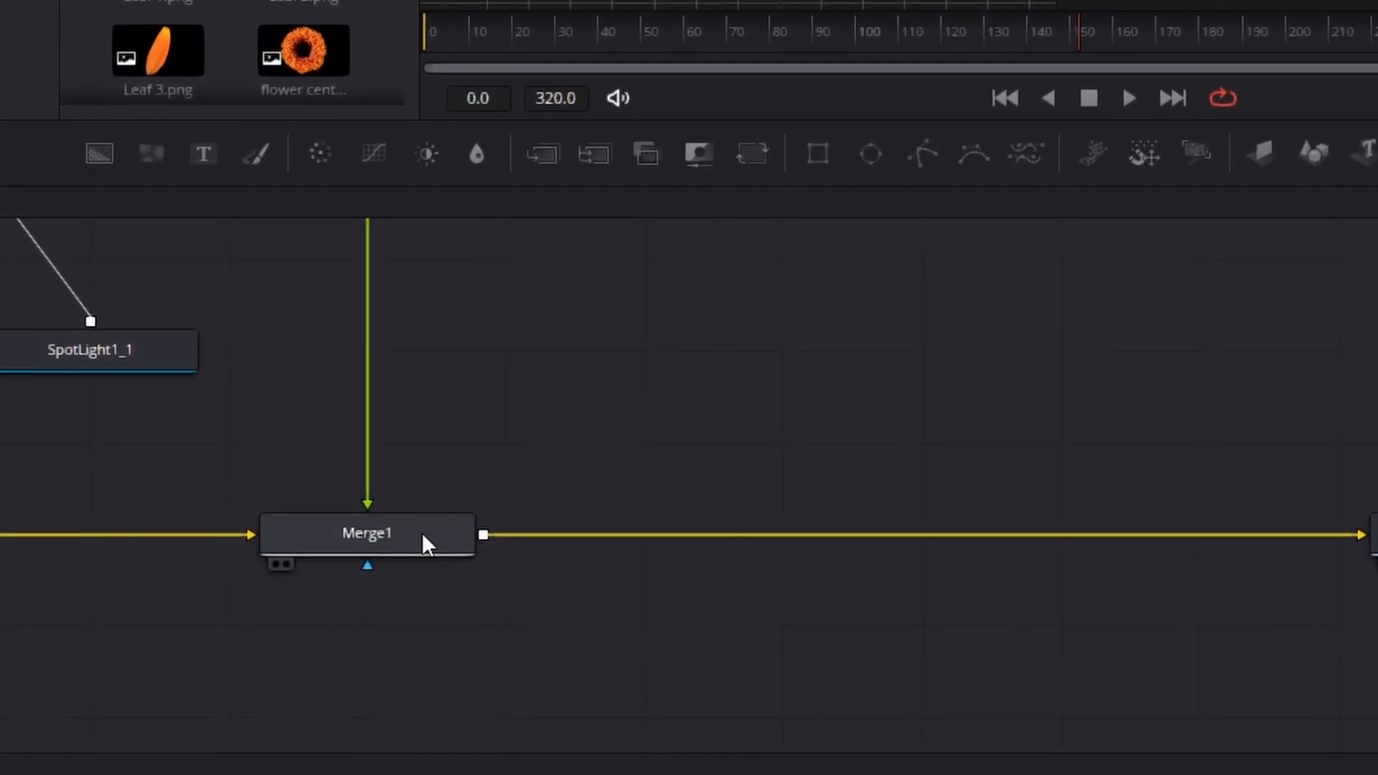
Step: Insert a second Merge node between Merge1 and MediaOut1 and space it out along the connection
click(423, 536)
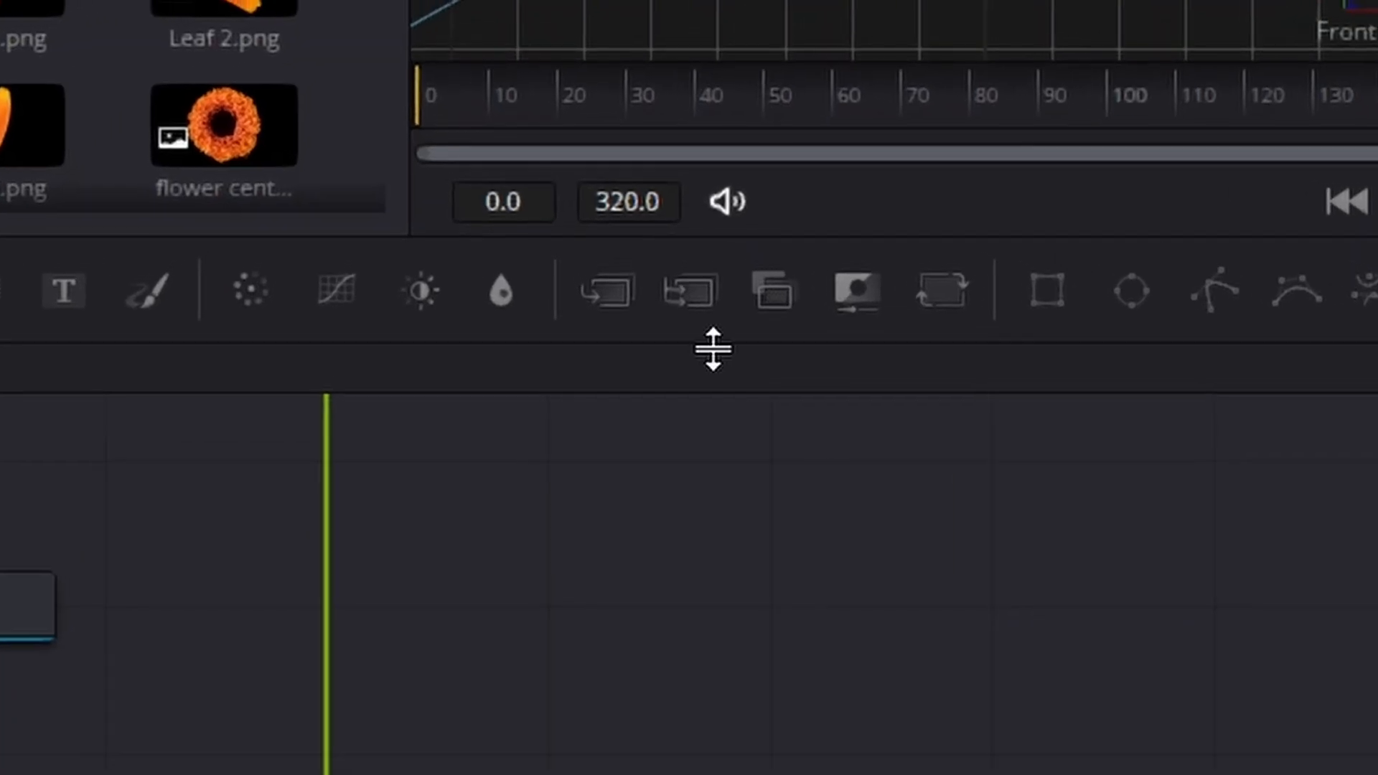
click(614, 295)
drag(653, 459, 1096, 459)
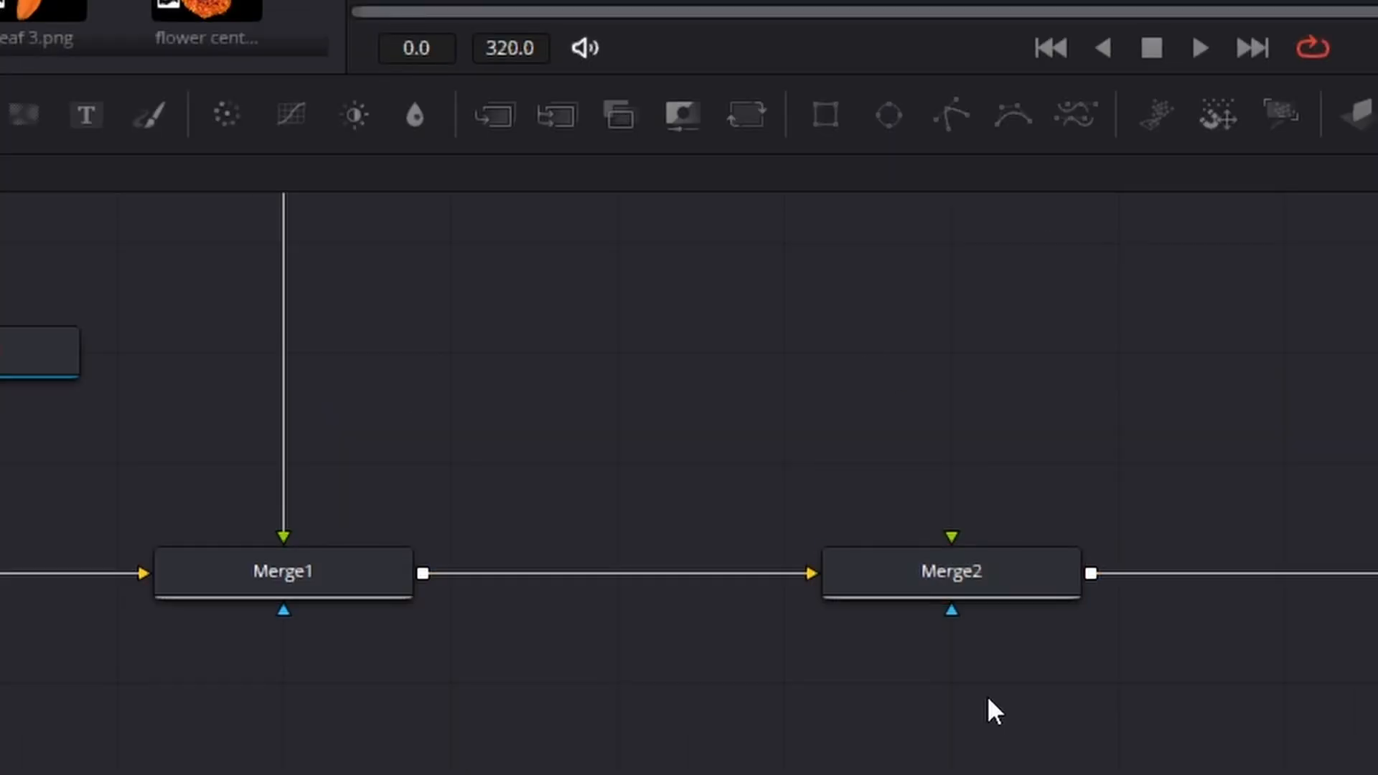
Step: Add a Cinematic Haze node after Merge2 from the tool search
click(946, 570)
key(shift+space)
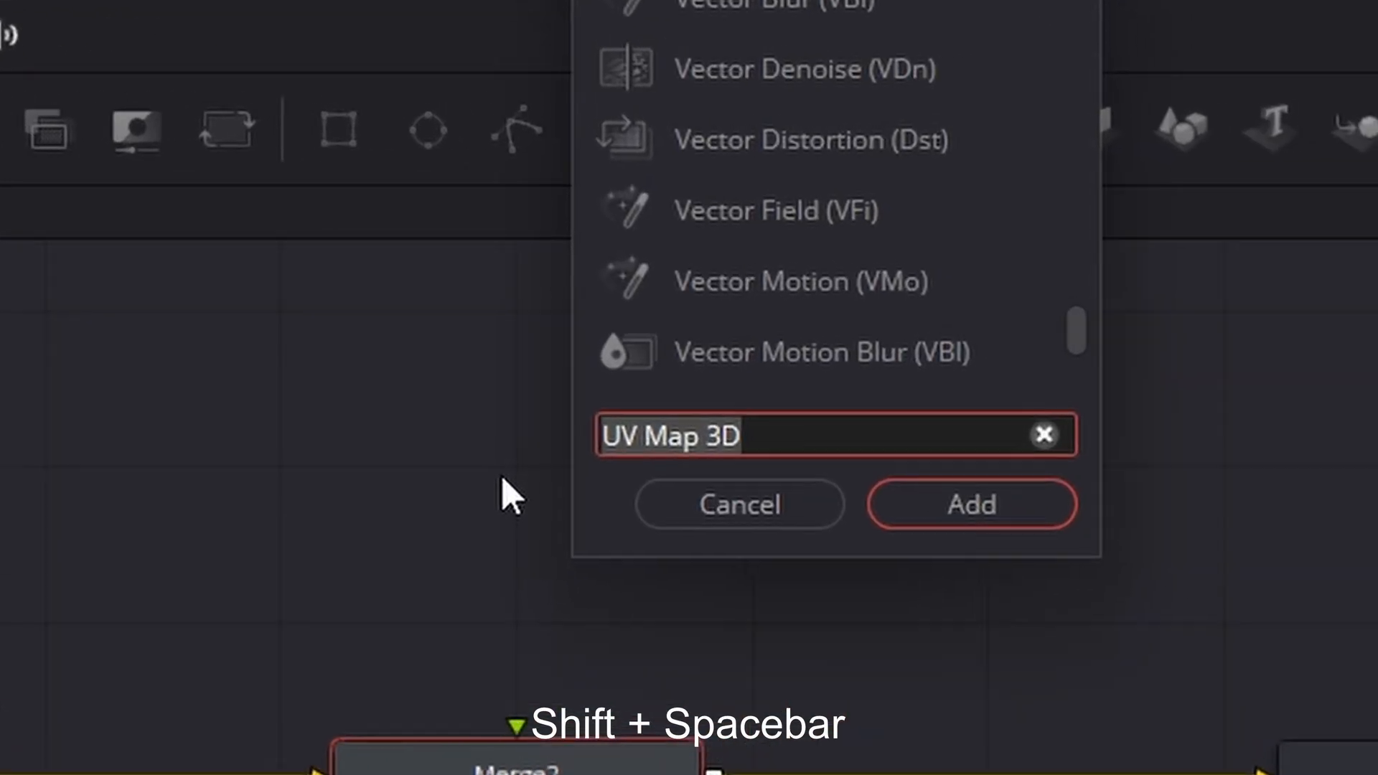
key(BackSpace)
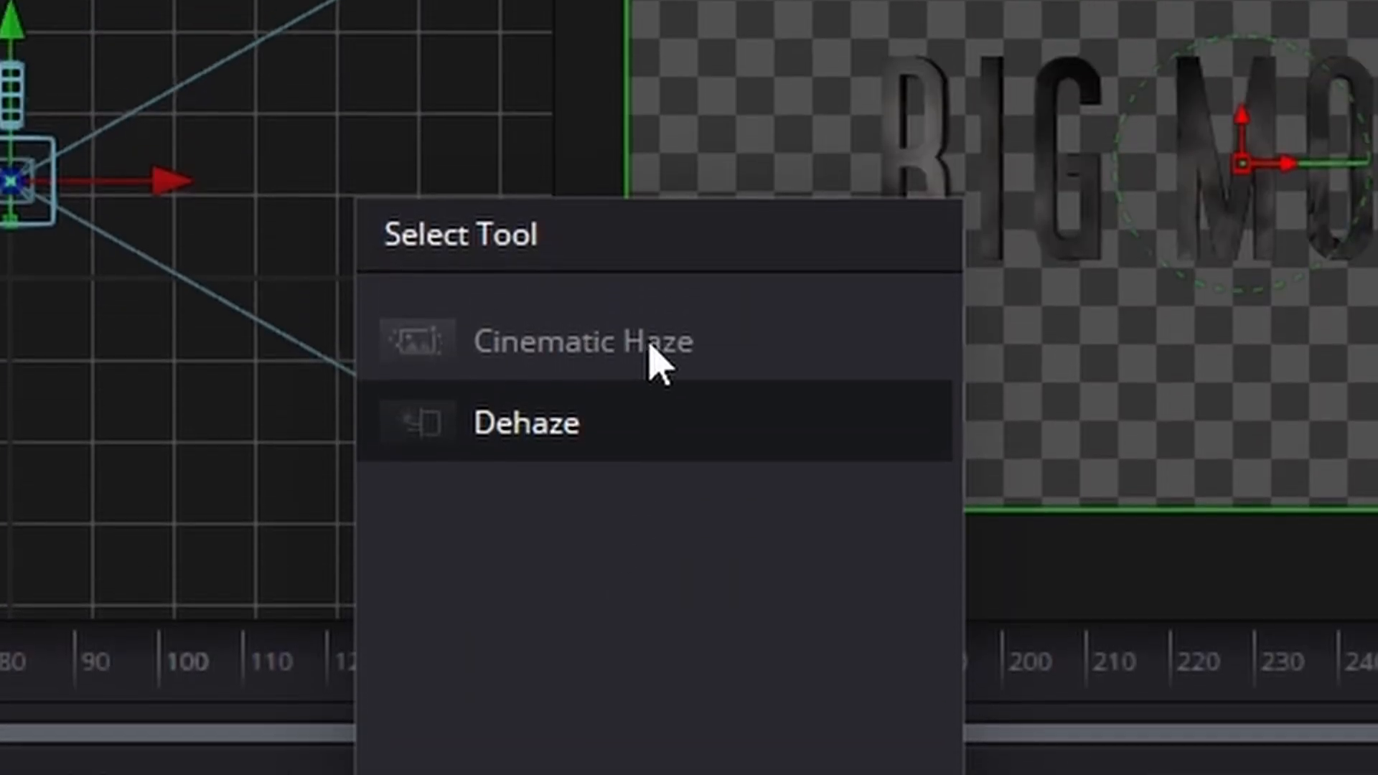
click(651, 343)
key(Return)
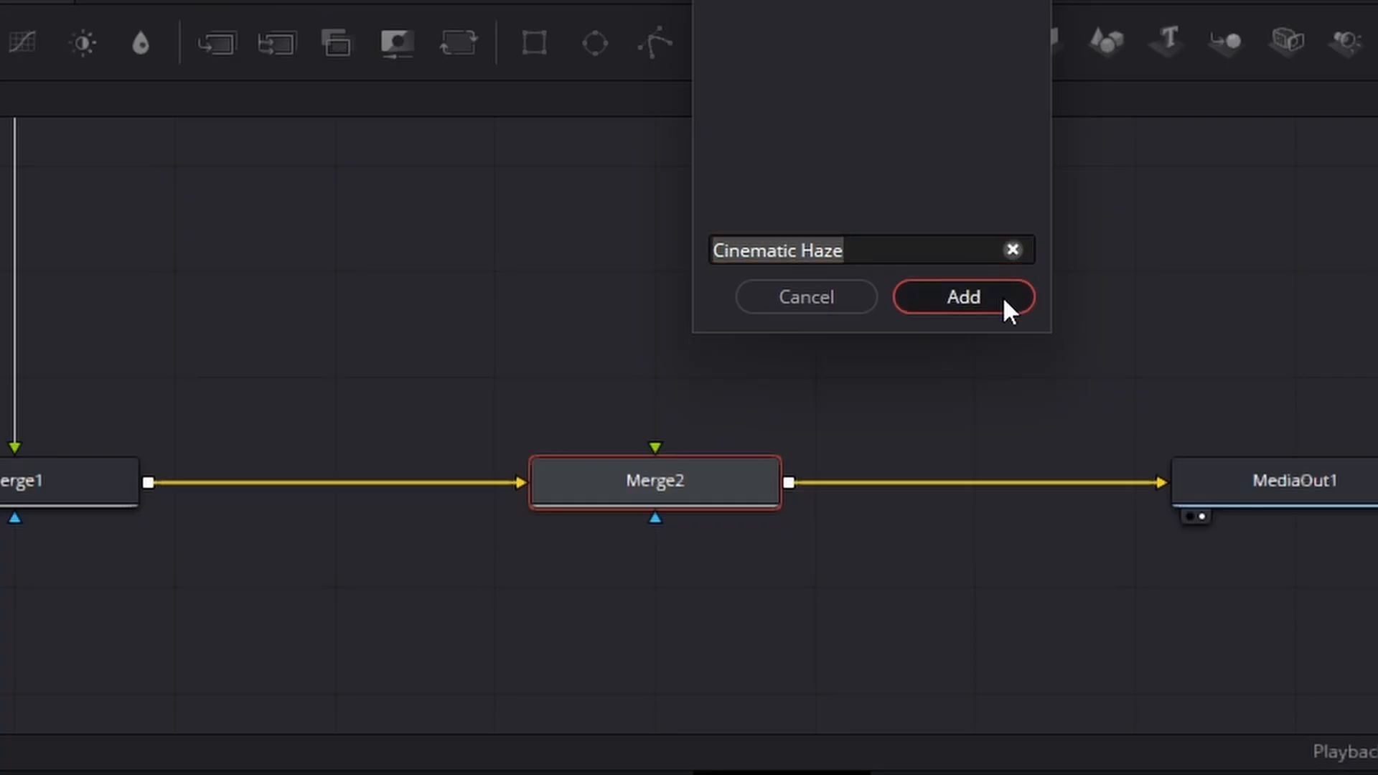
click(1001, 297)
Step: Rewire the nodes so Merge1 feeds AICinematicHaze1 and Merge2's foreground, the haze feeds Merge2's background, and Merge2 feeds MediaOut1
drag(986, 480, 828, 375)
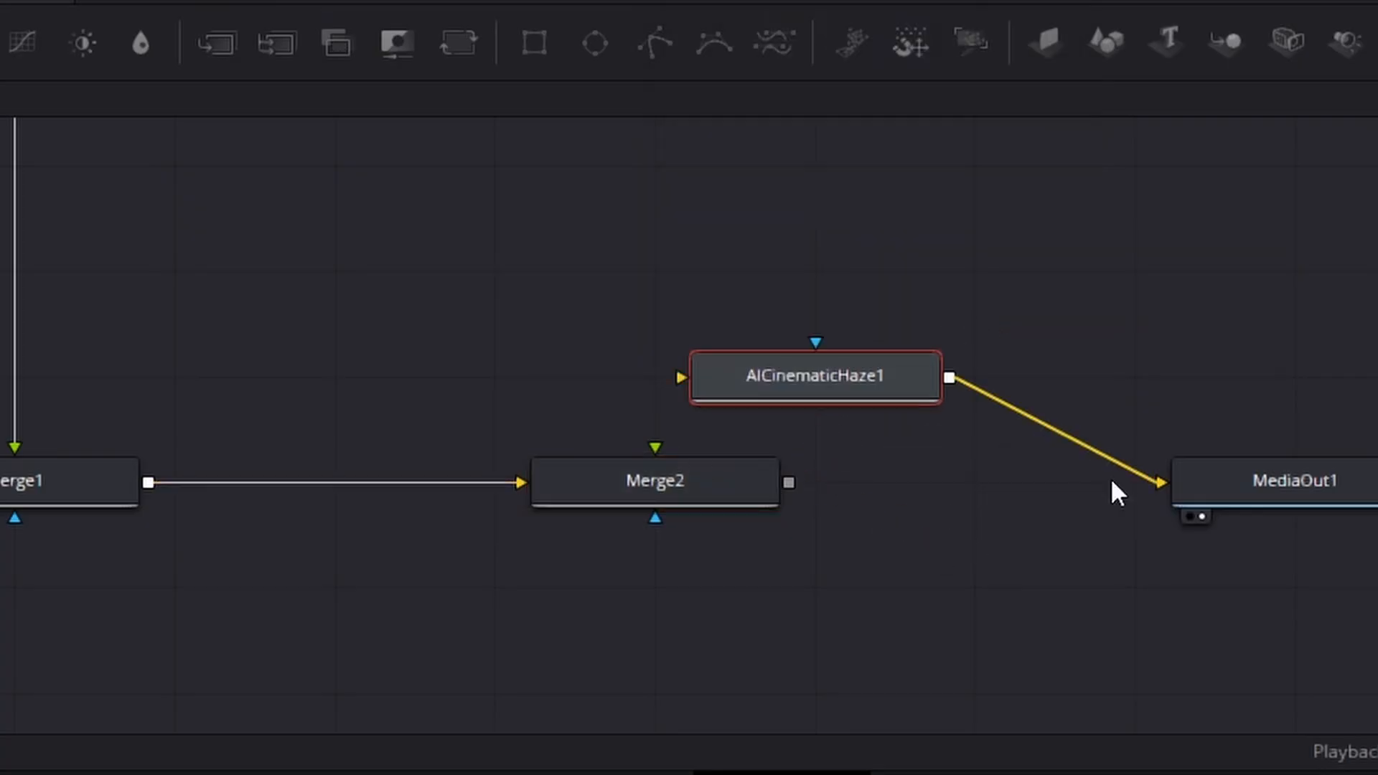
drag(789, 483, 1261, 486)
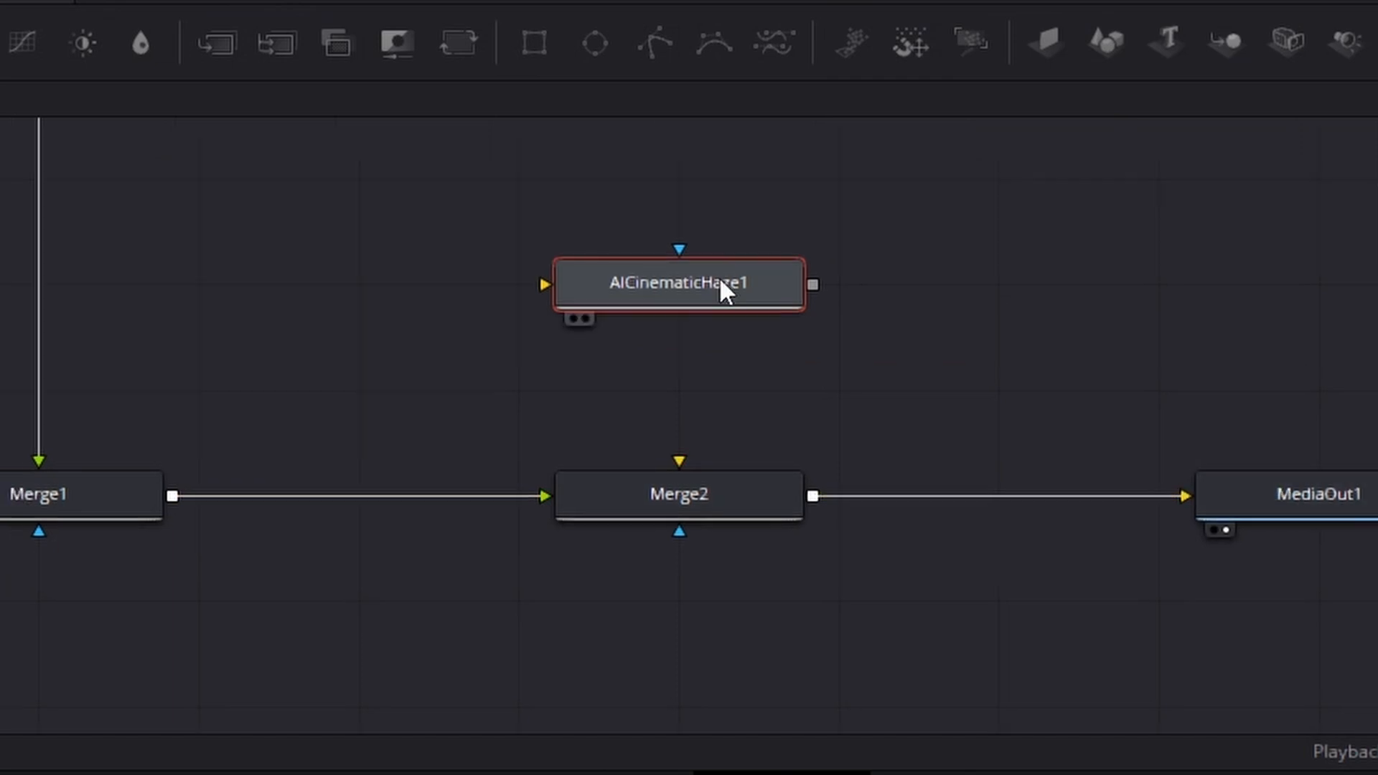
drag(812, 284, 717, 488)
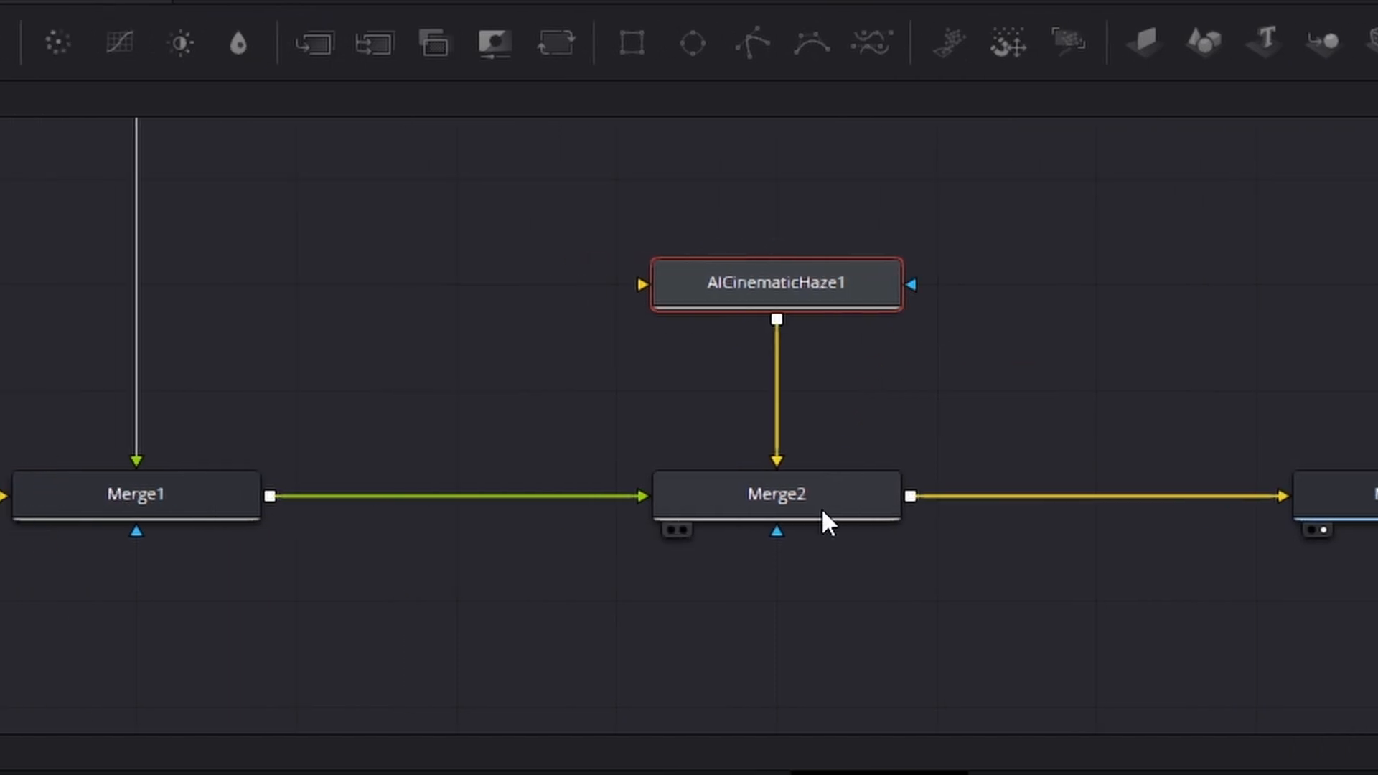
drag(353, 496, 376, 308)
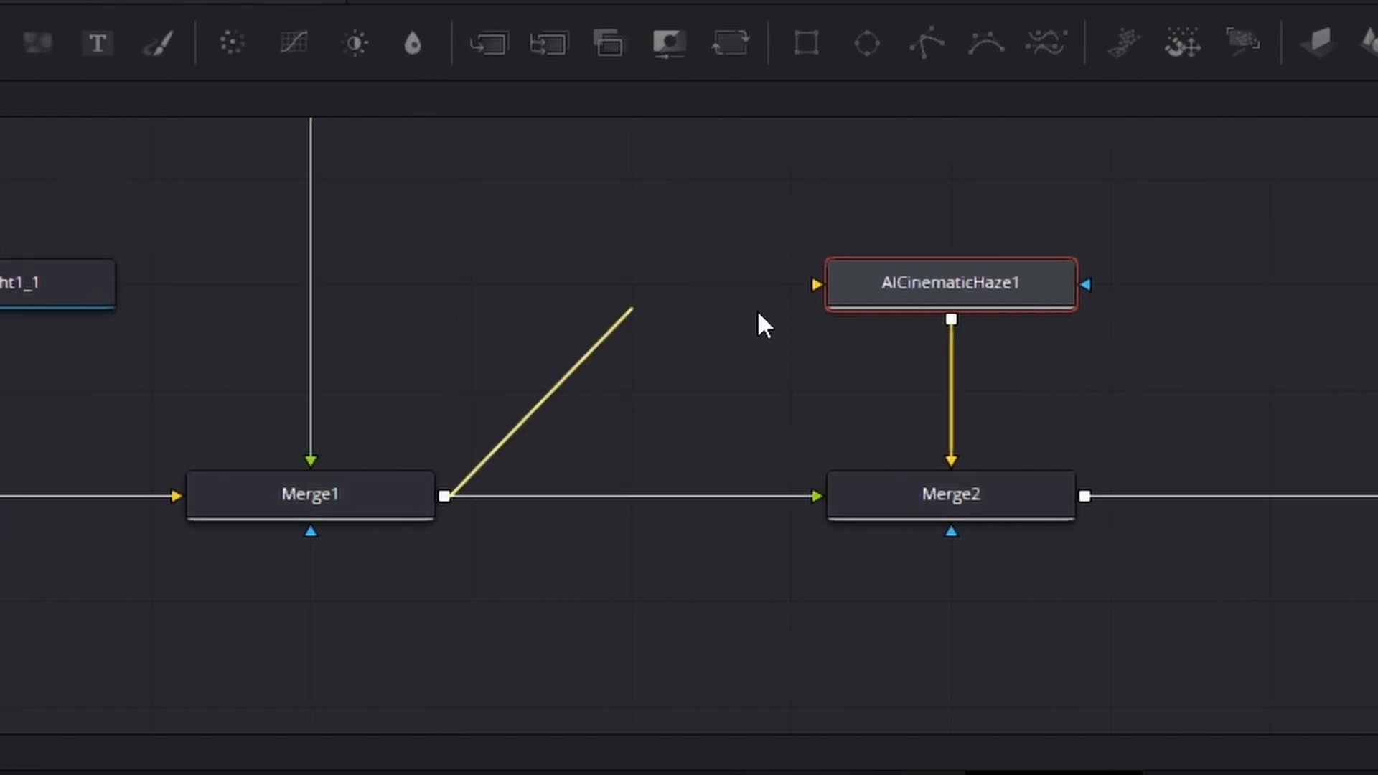
drag(868, 278, 868, 279)
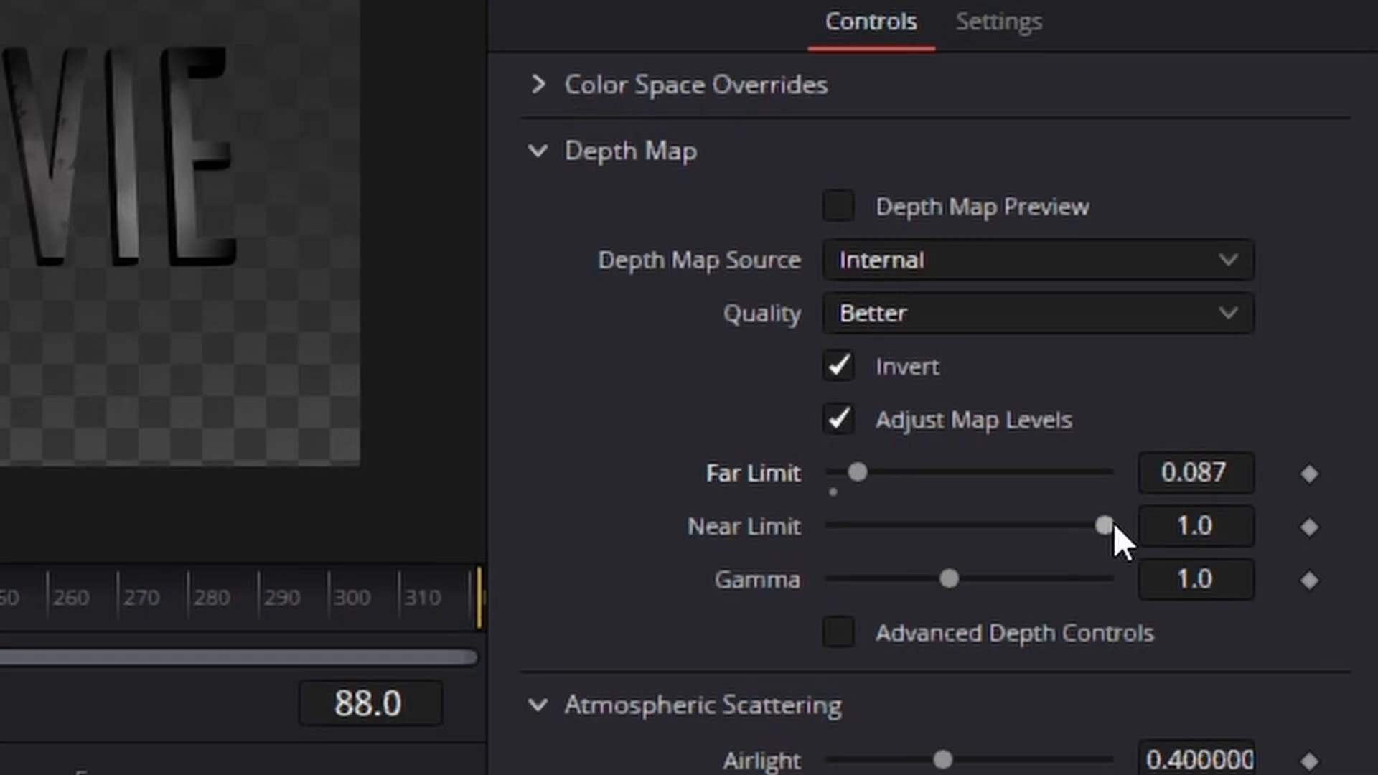
Step: Set AICinematicHaze1's depth map Far Limit to 0.087 and Near Limit to 0.78, and collapse the scattering and halo settings
drag(1113, 522, 970, 531)
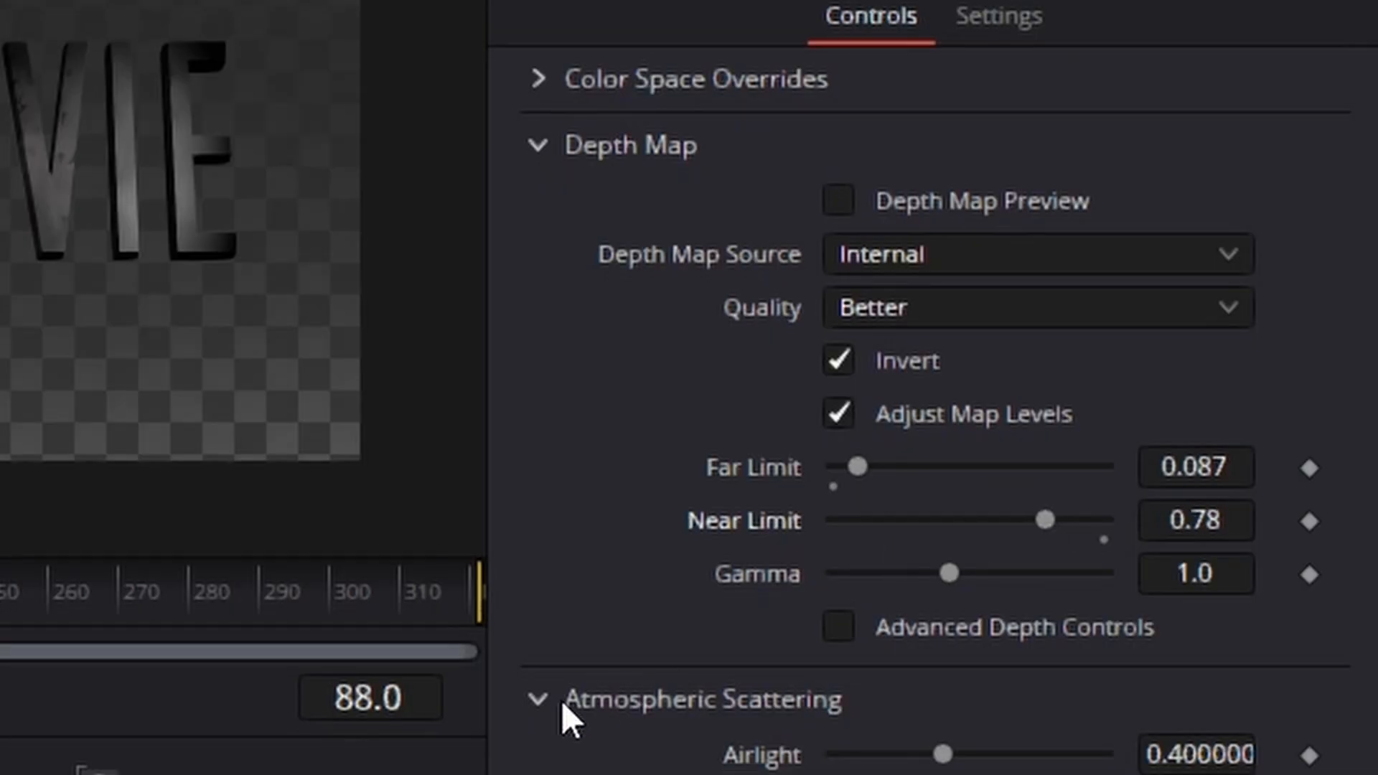
click(534, 636)
click(544, 631)
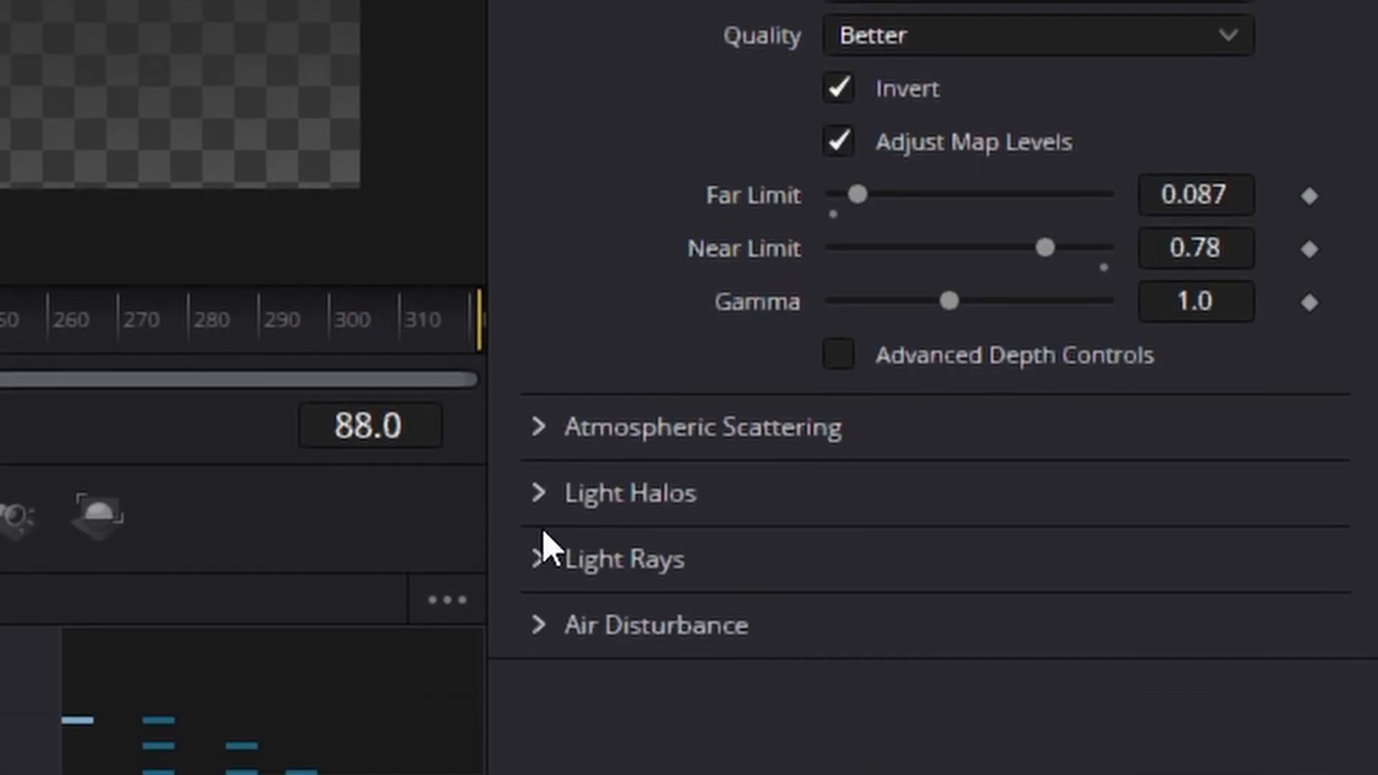
Step: Enable Light Rays on AICinematicHaze1 with Source Threshold 0.346 and Angle -157
click(540, 698)
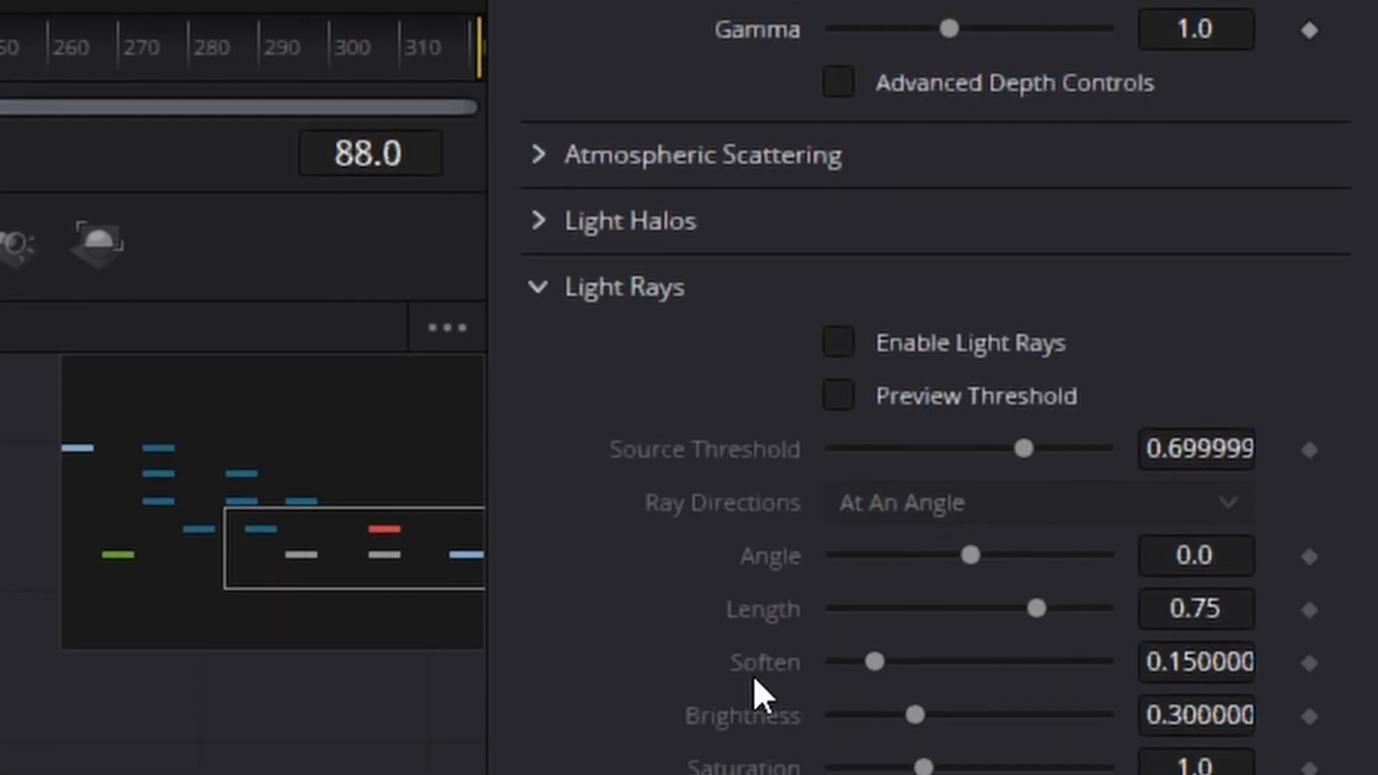
click(841, 247)
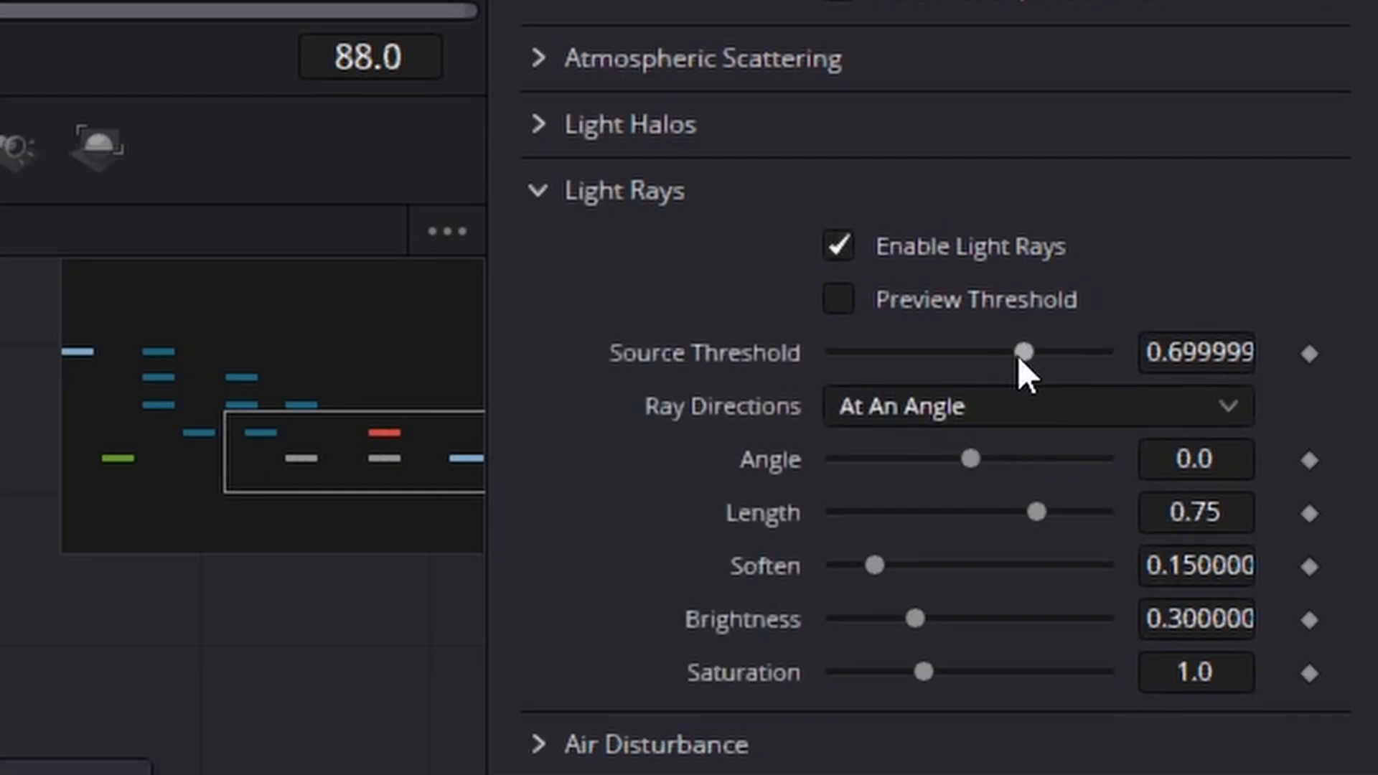
drag(930, 356, 927, 357)
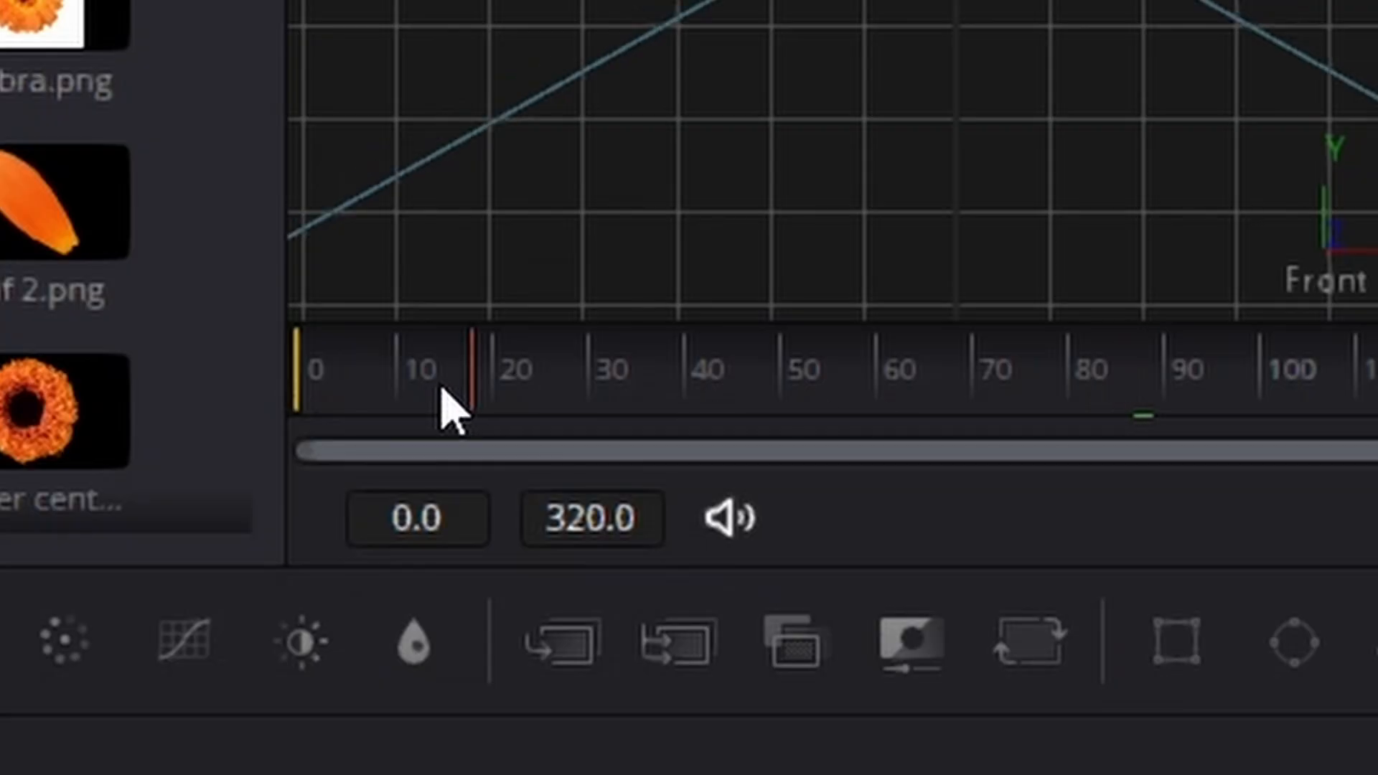
Step: Keyframe the Light Rays Angle at -157 on frame 0 and at 37 on frame 320
drag(440, 400, 296, 415)
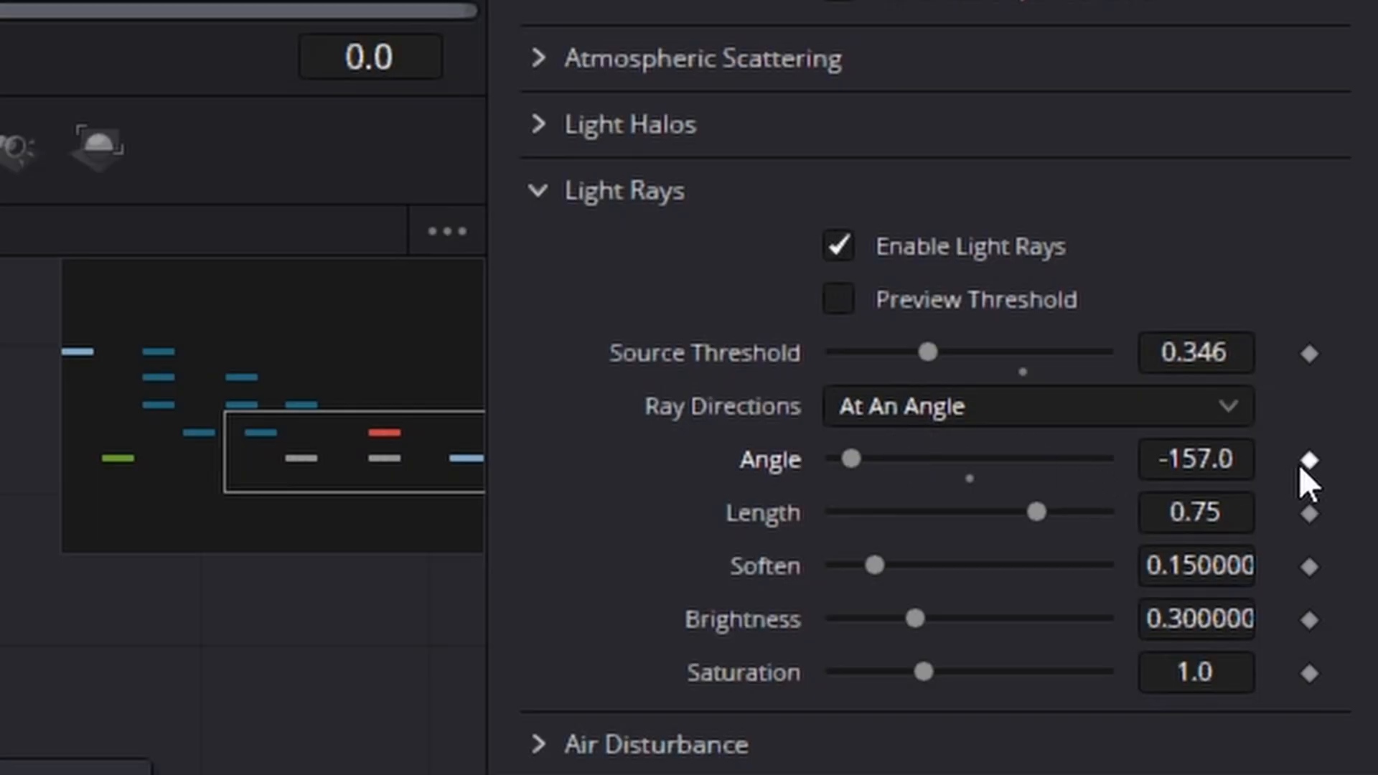
click(1310, 461)
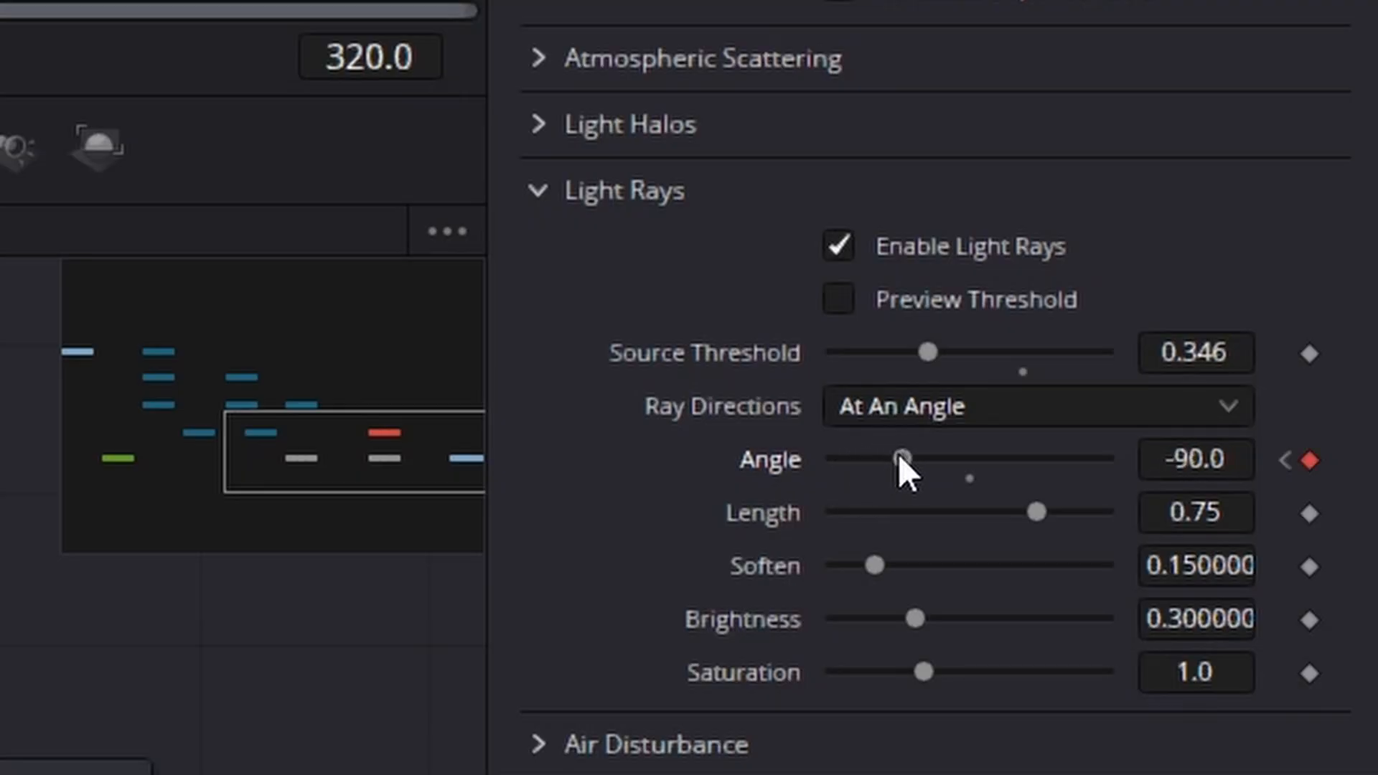
drag(900, 458, 932, 456)
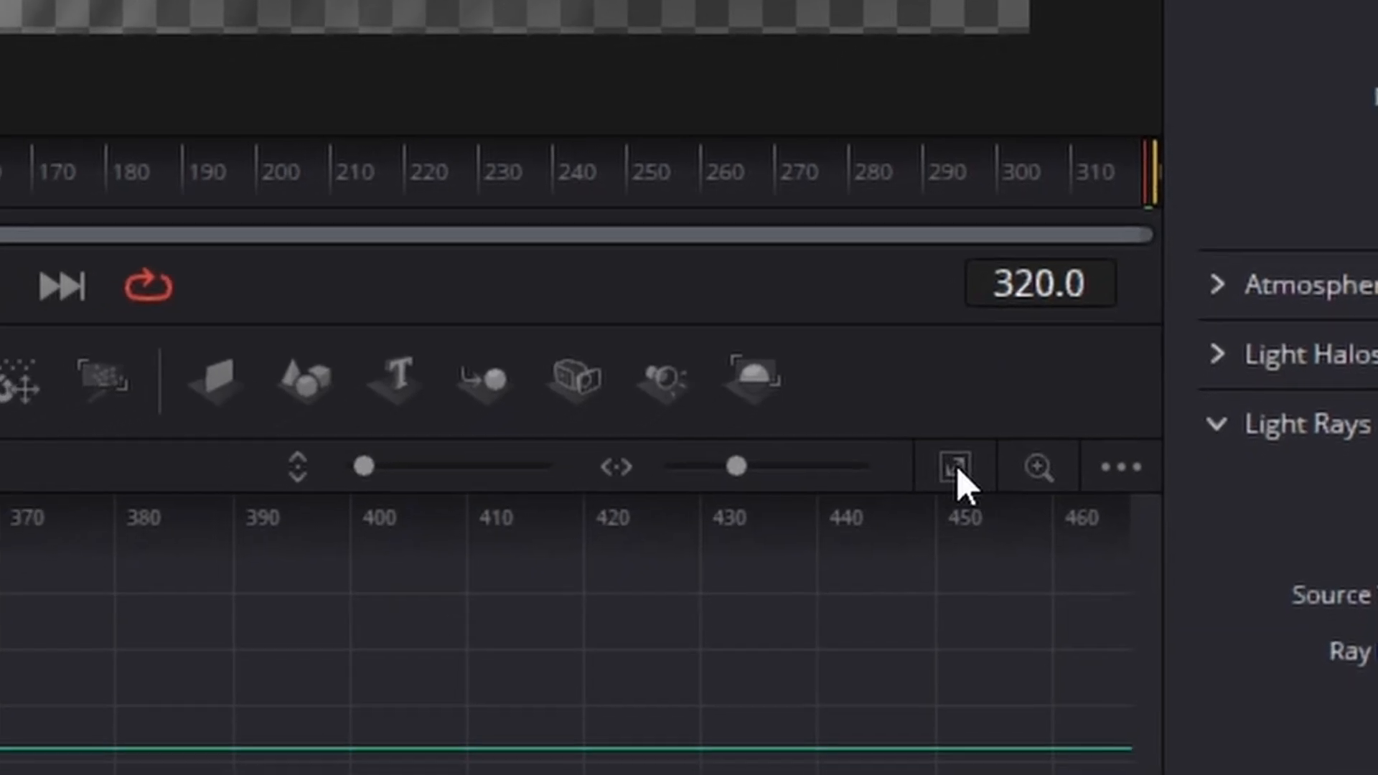
Step: Smooth the Light Rays Angle keyframes in the Spline editor and return to the node graph
click(936, 491)
key(s)
drag(871, 473, 870, 470)
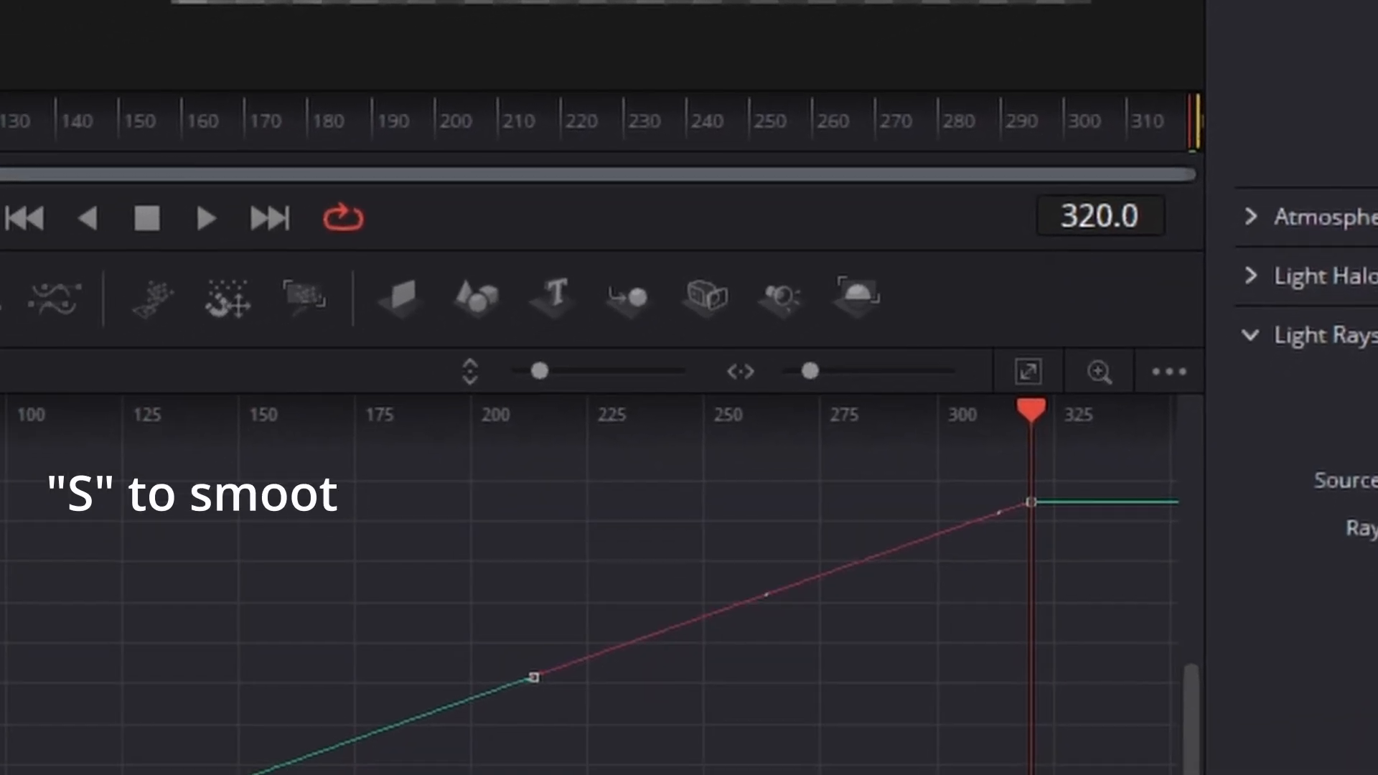
key(s)
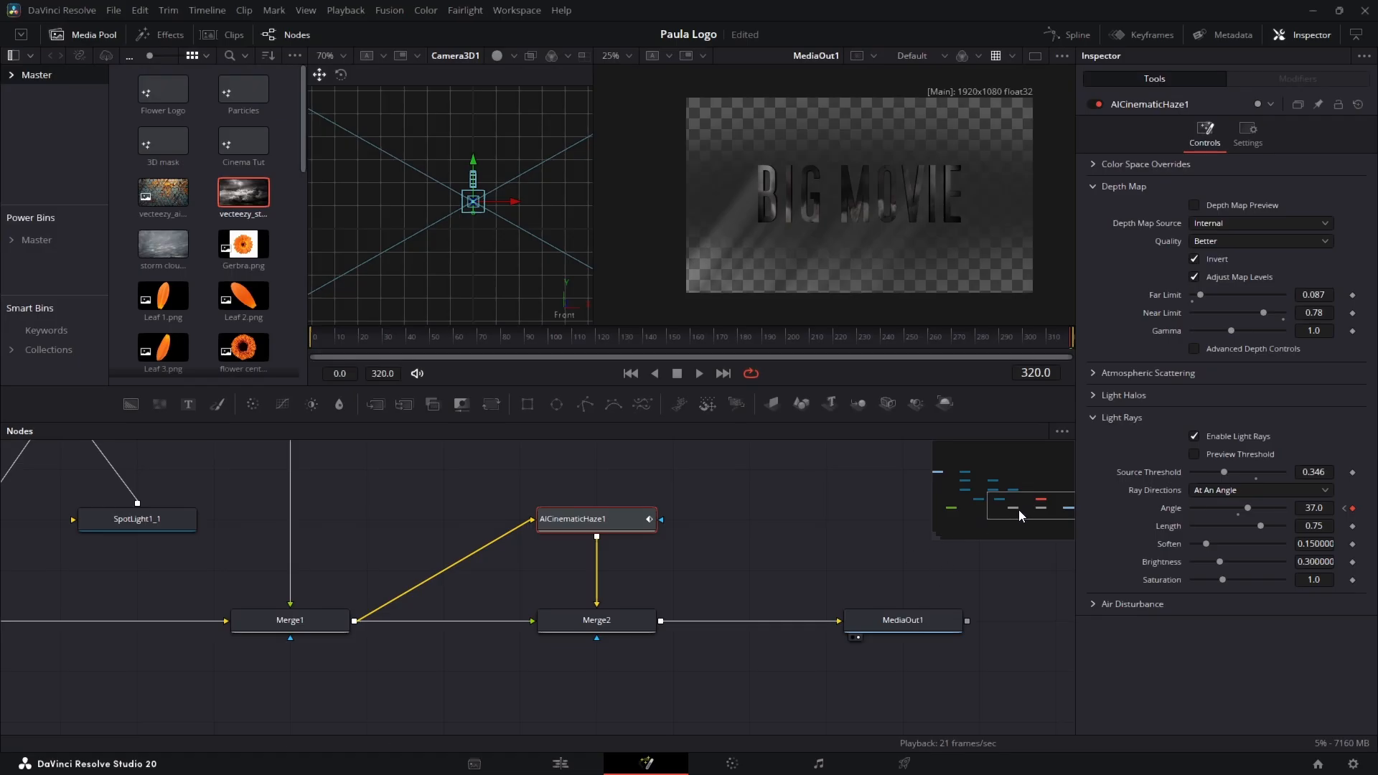
mouse_move(1019, 509)
mouse_down()
mouse_move(994, 512)
mouse_move(1018, 505)
mouse_up()
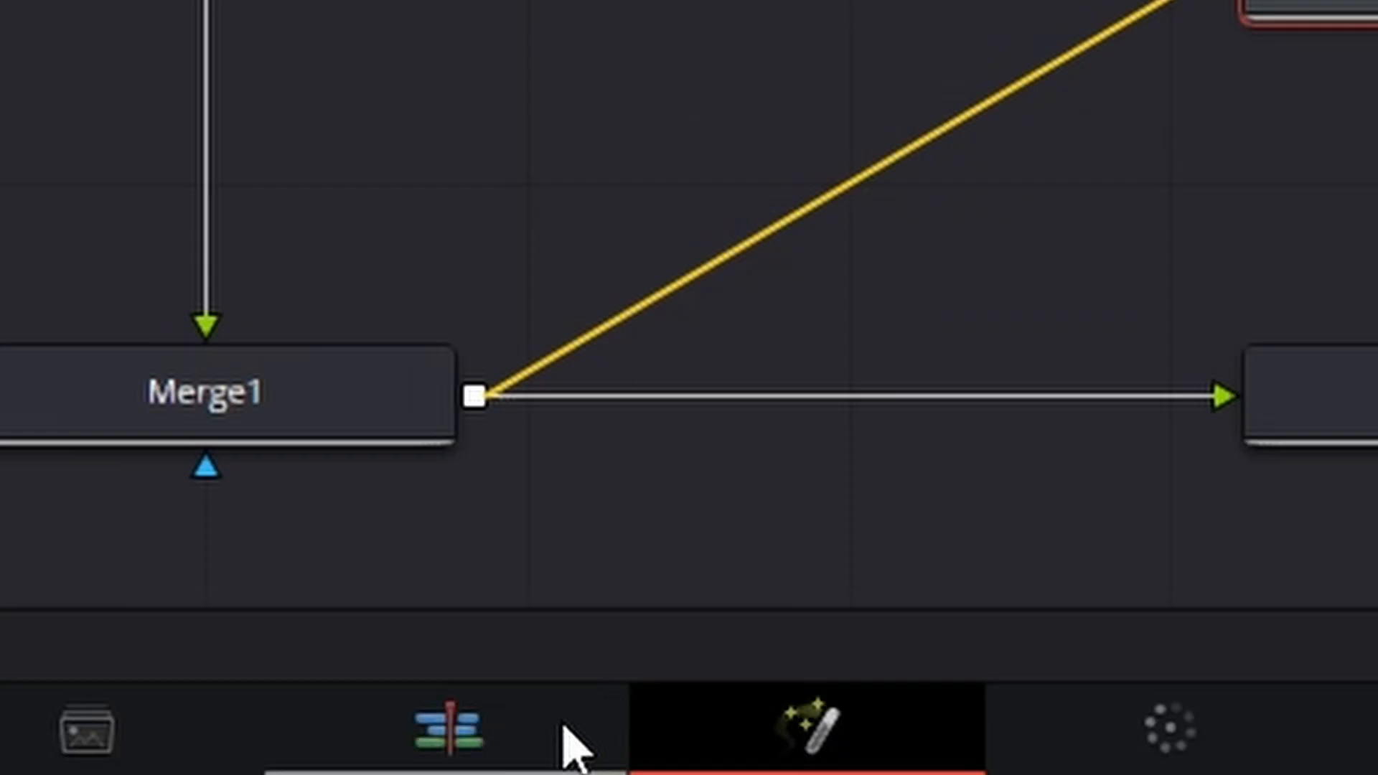
Step: Switch to the Edit page and play the title to check the sweeping light rays
click(592, 762)
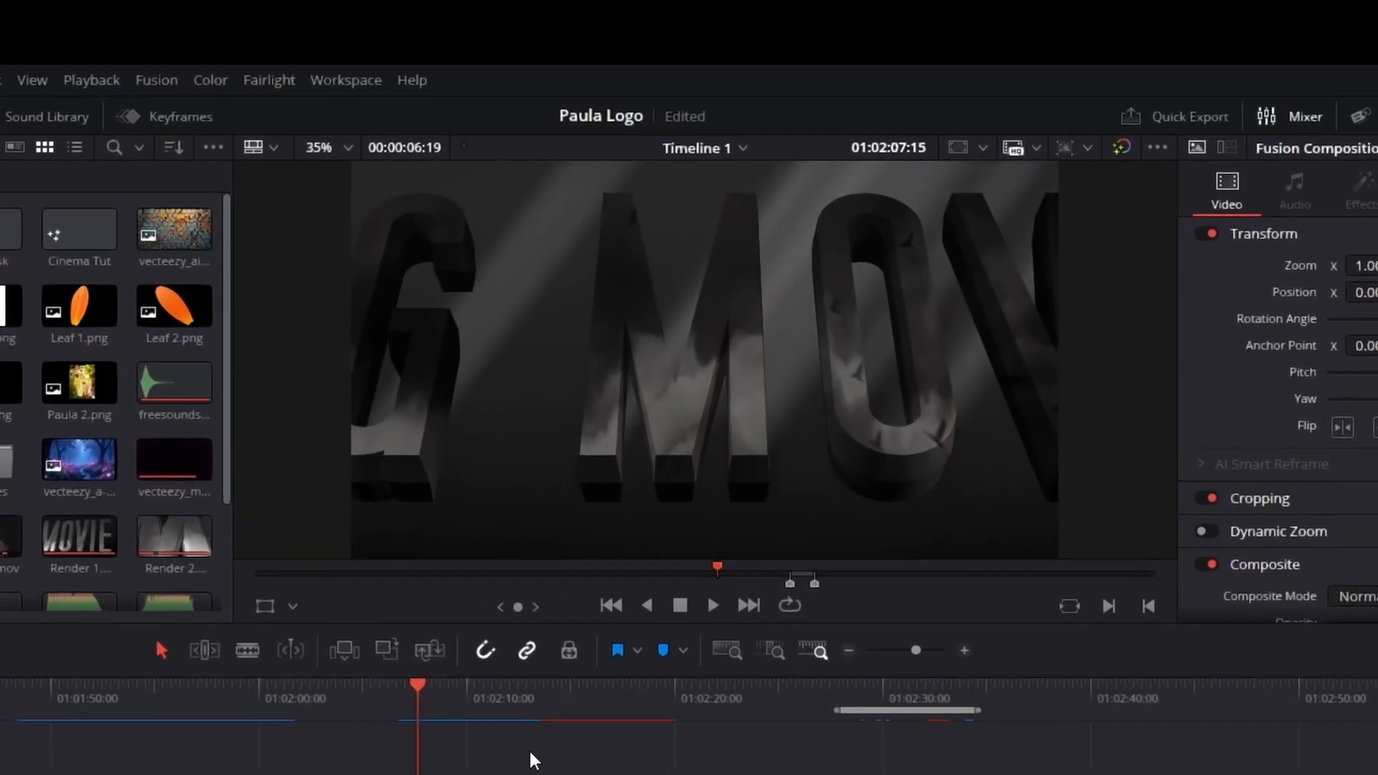
key(space)
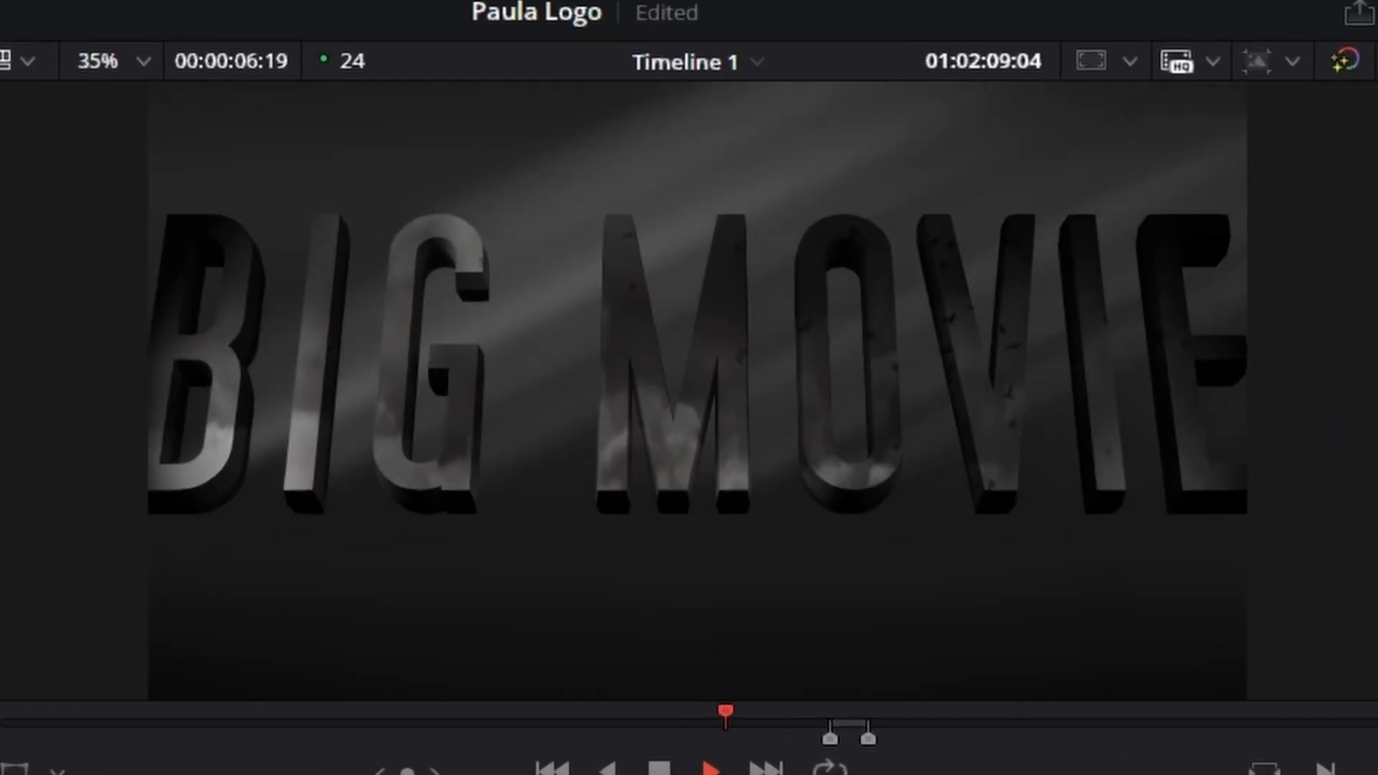
key(space)
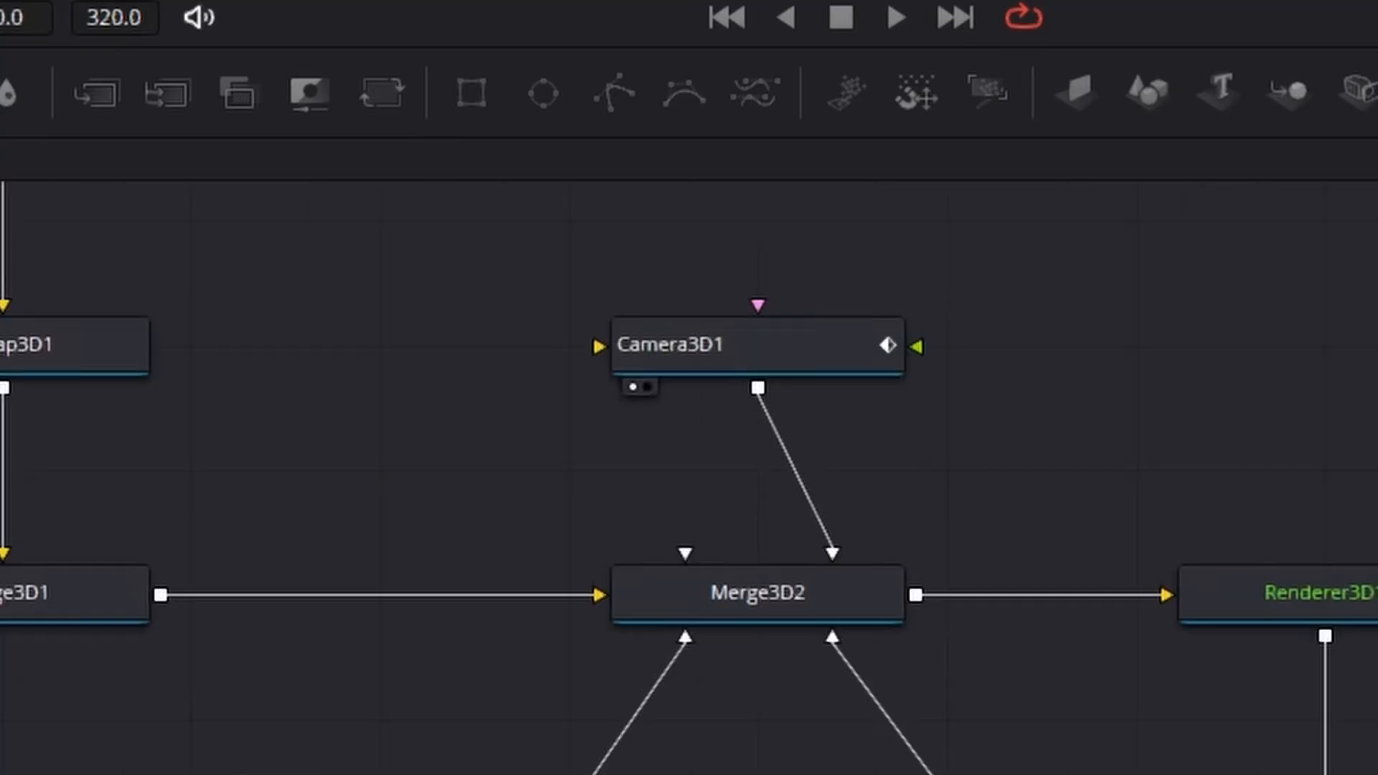
Step: Return to the Fusion page and raise SpotLight1_1's Intensity
scroll(689, 473, down, 3)
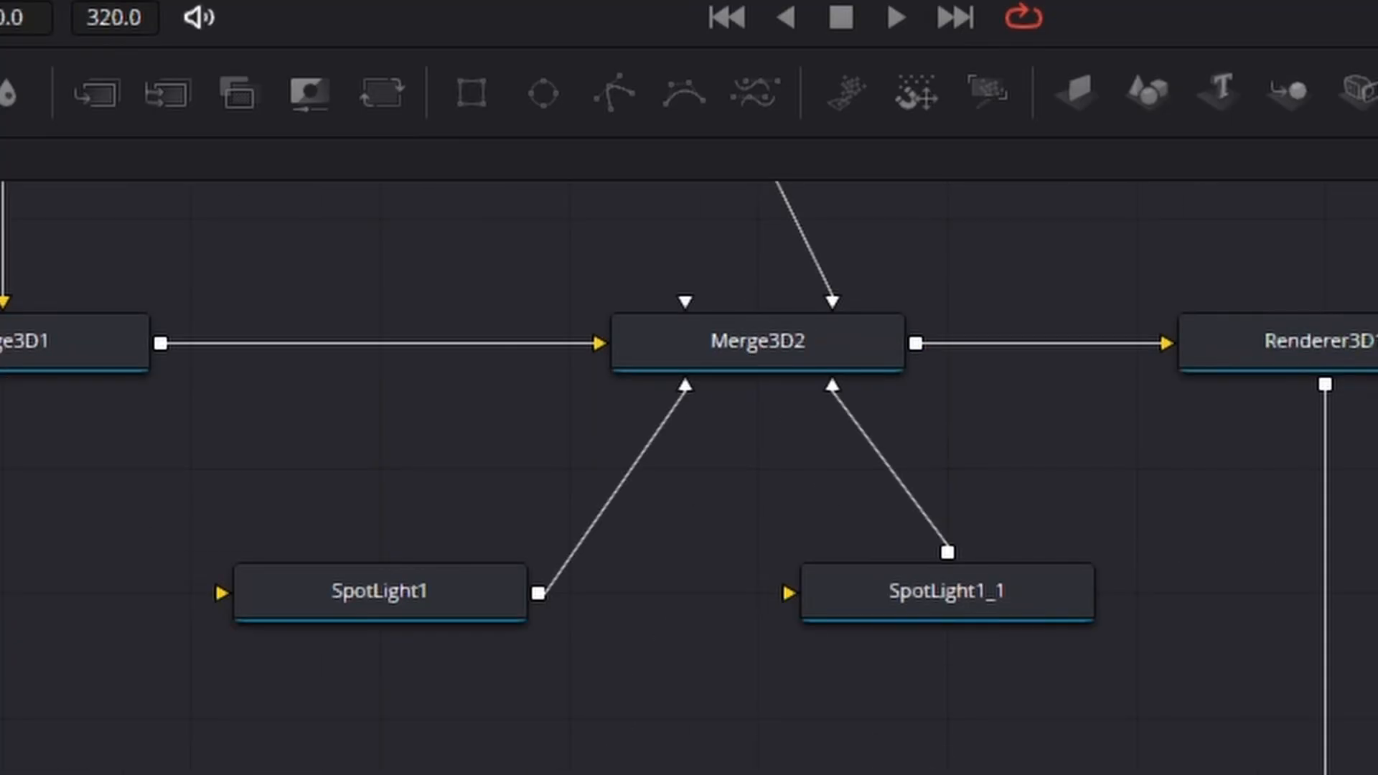
click(1037, 613)
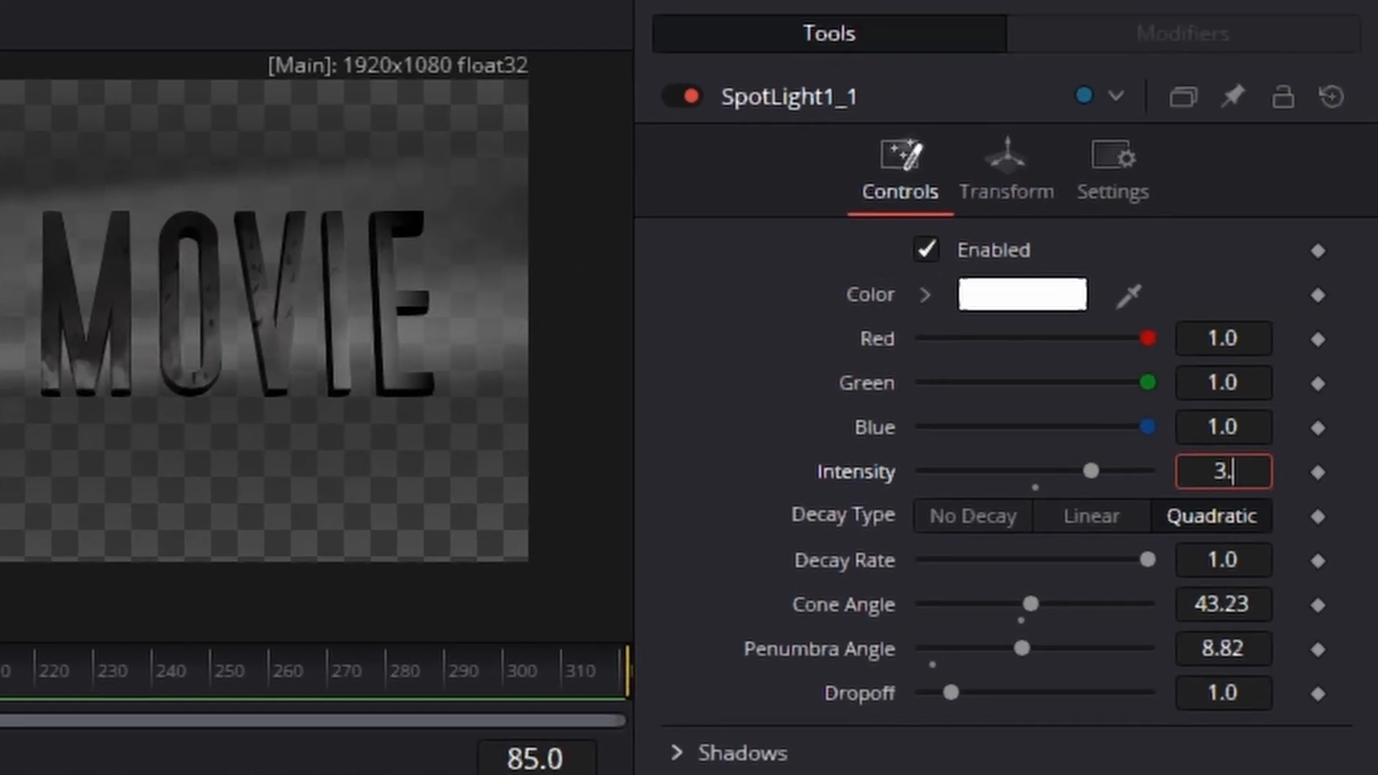
key(Tab)
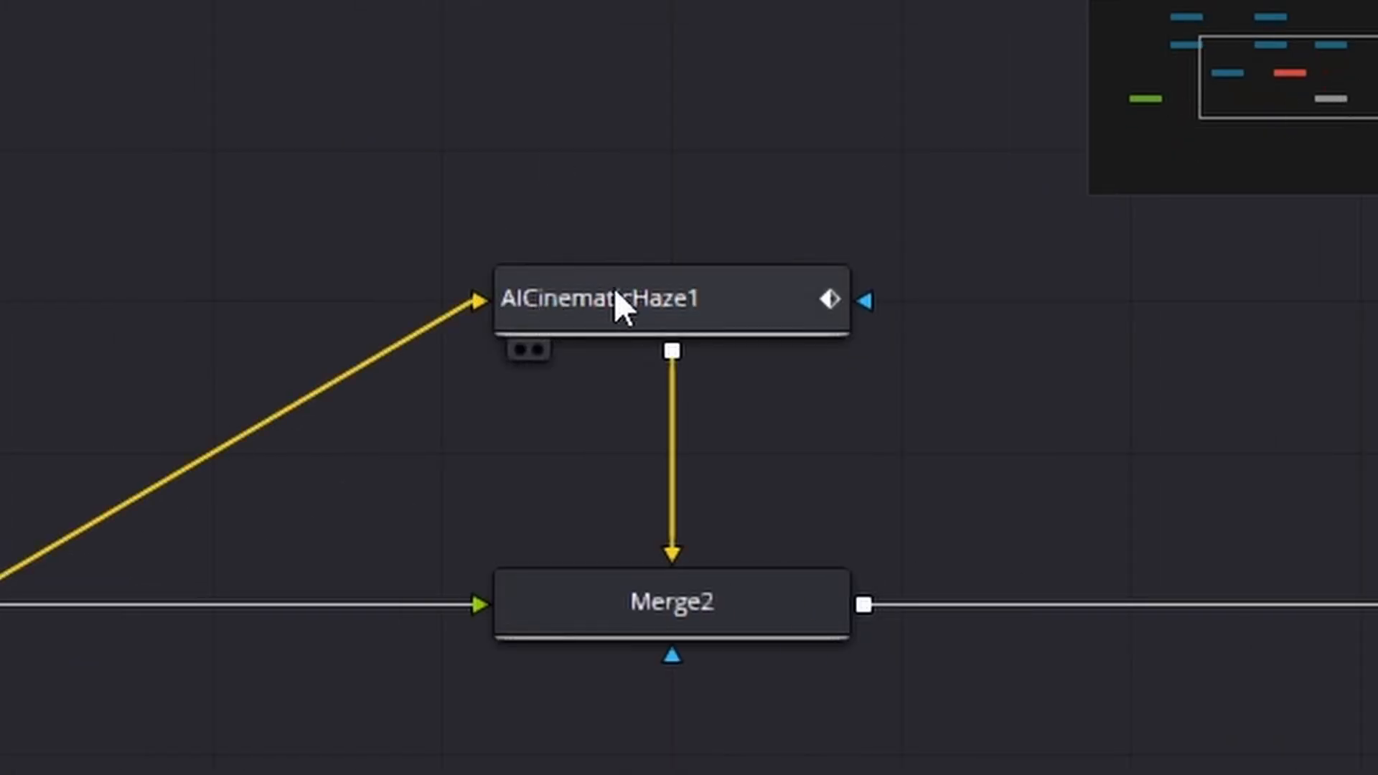
Step: Raise the Light Rays Source Threshold of AICinematicHaze1 slightly
click(614, 287)
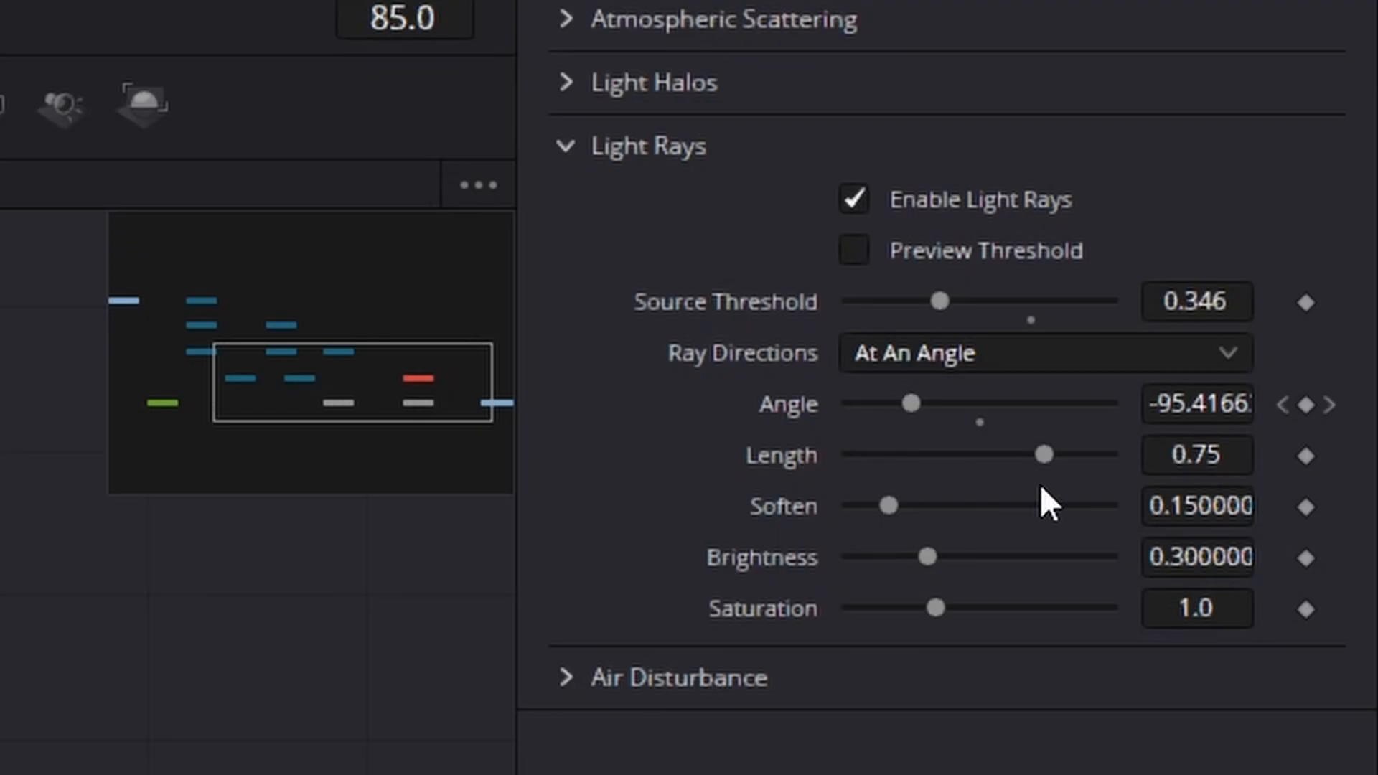
drag(933, 306, 951, 306)
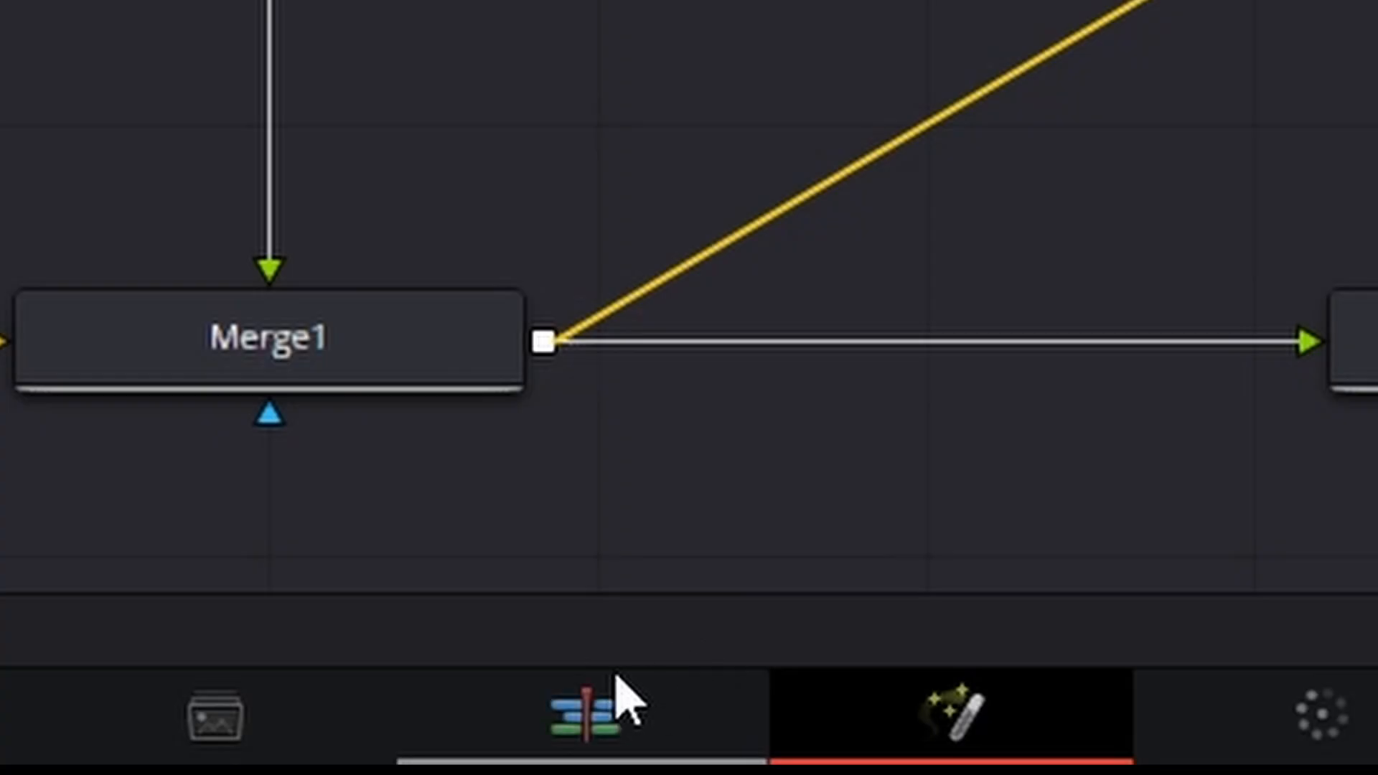
Step: Play the Cinema Tut clip on the Edit page to review the brighter spotlight and adjusted rays
click(616, 678)
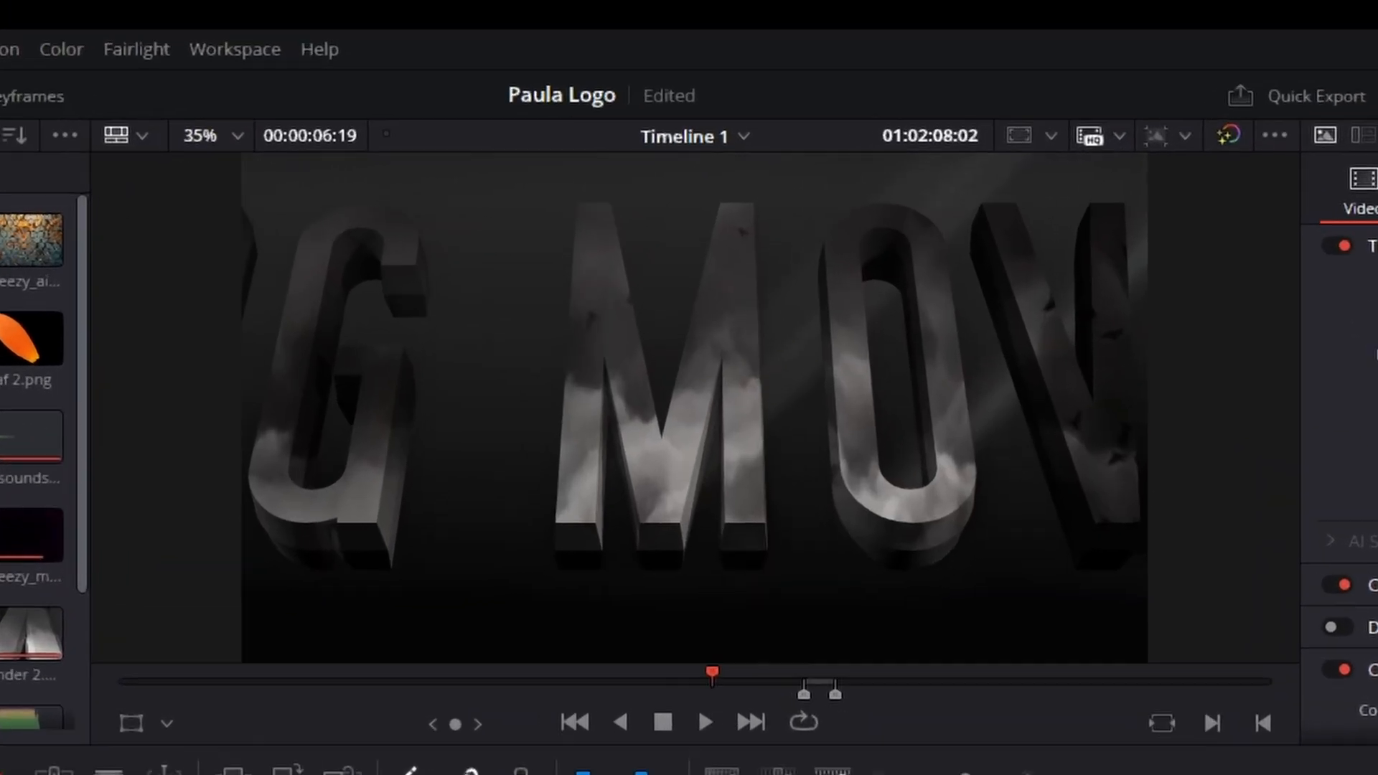
key(space)
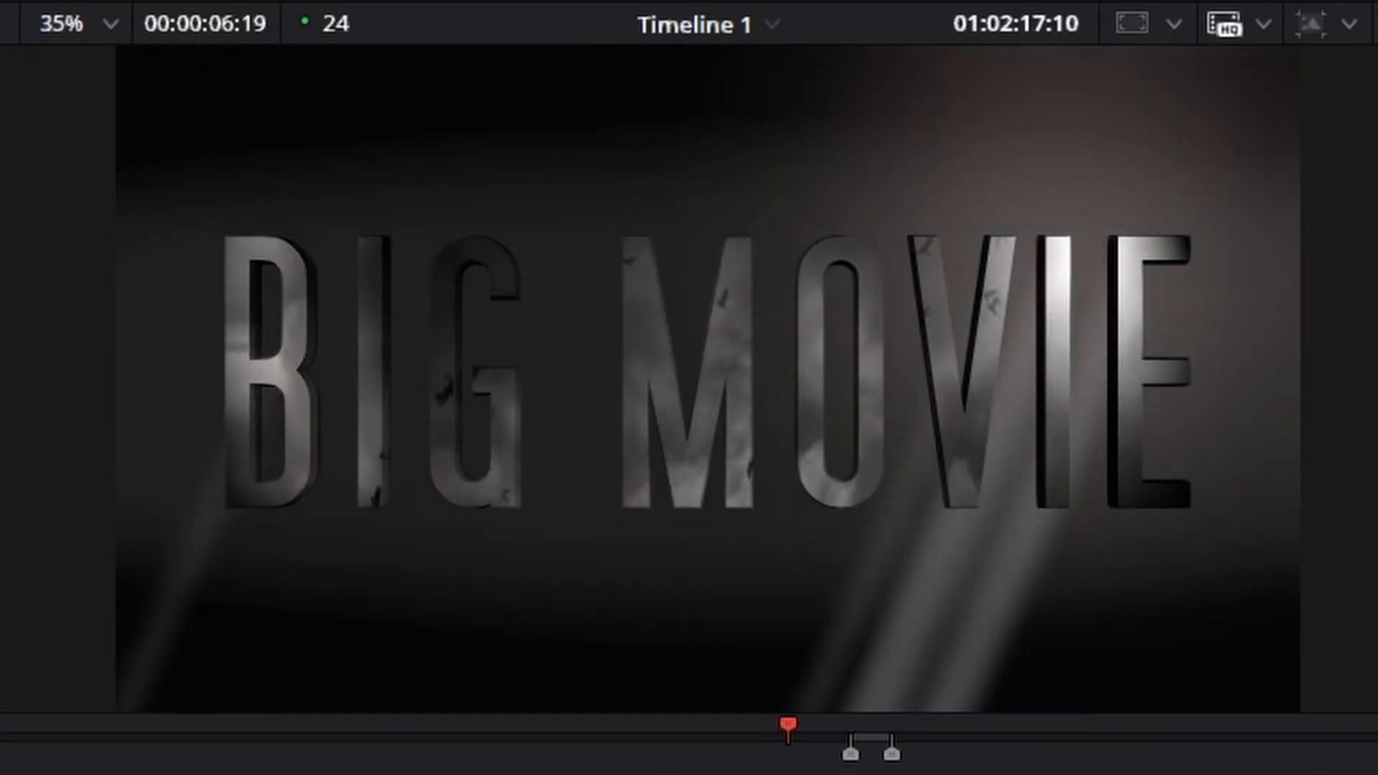
key(space)
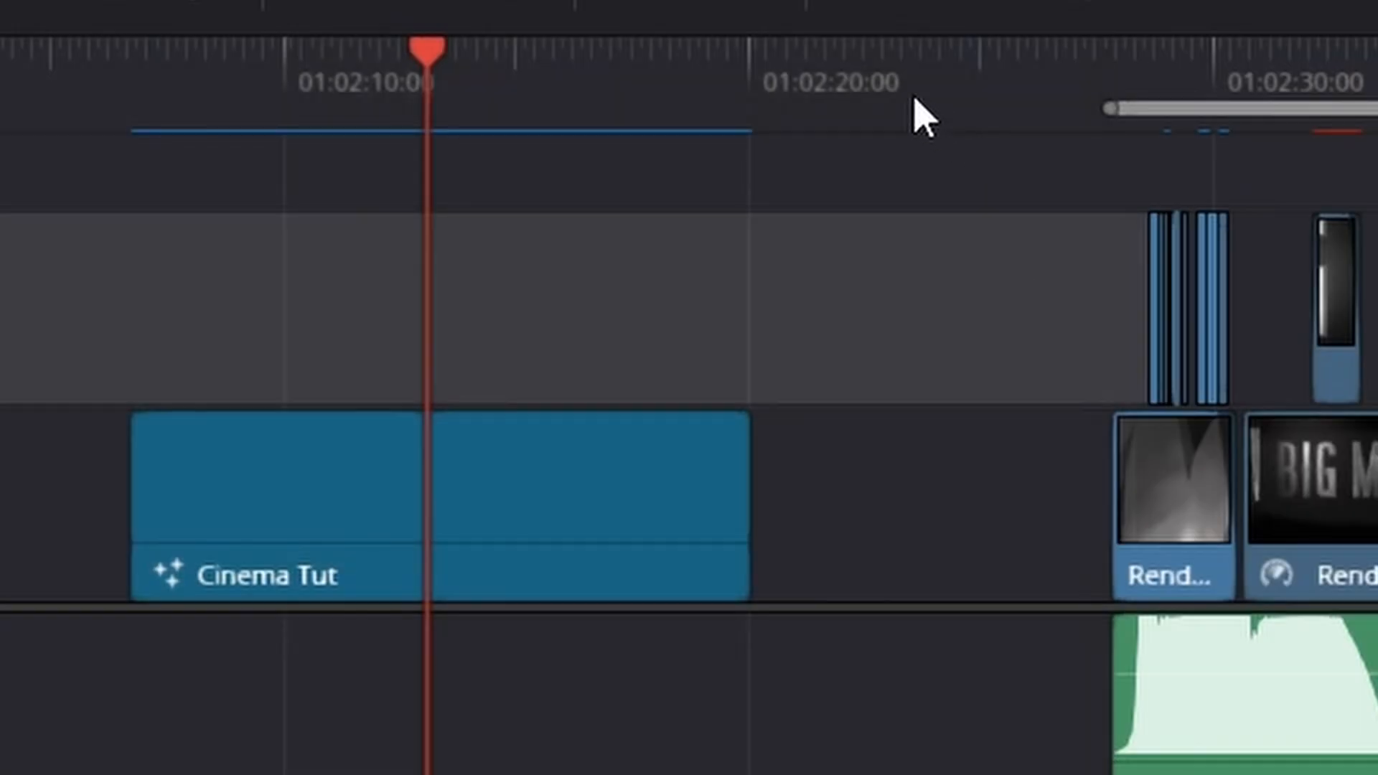
Step: Duplicate the Cinema Tut clip onto the Video 2 track with a later start, and move the playhead past the original clip
click(549, 474)
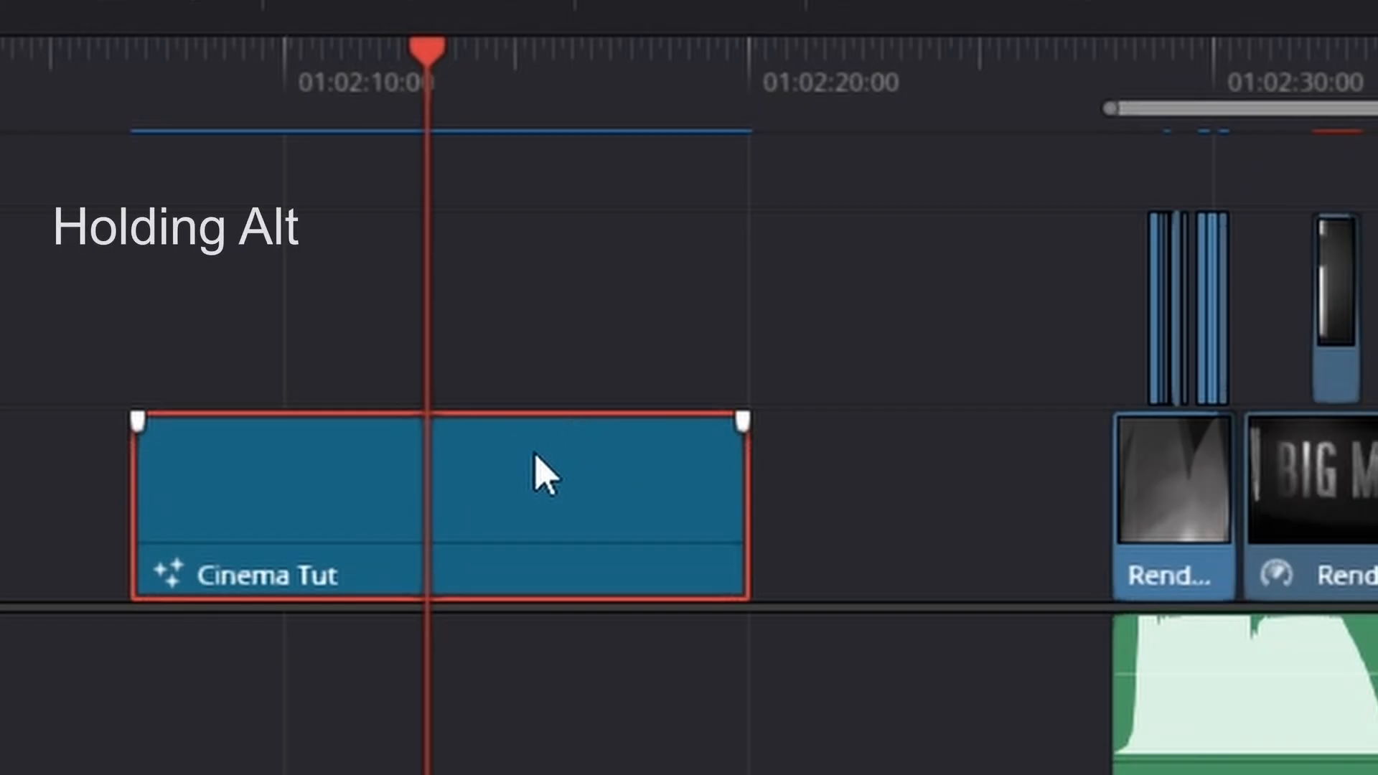
drag(532, 492, 847, 352)
click(849, 85)
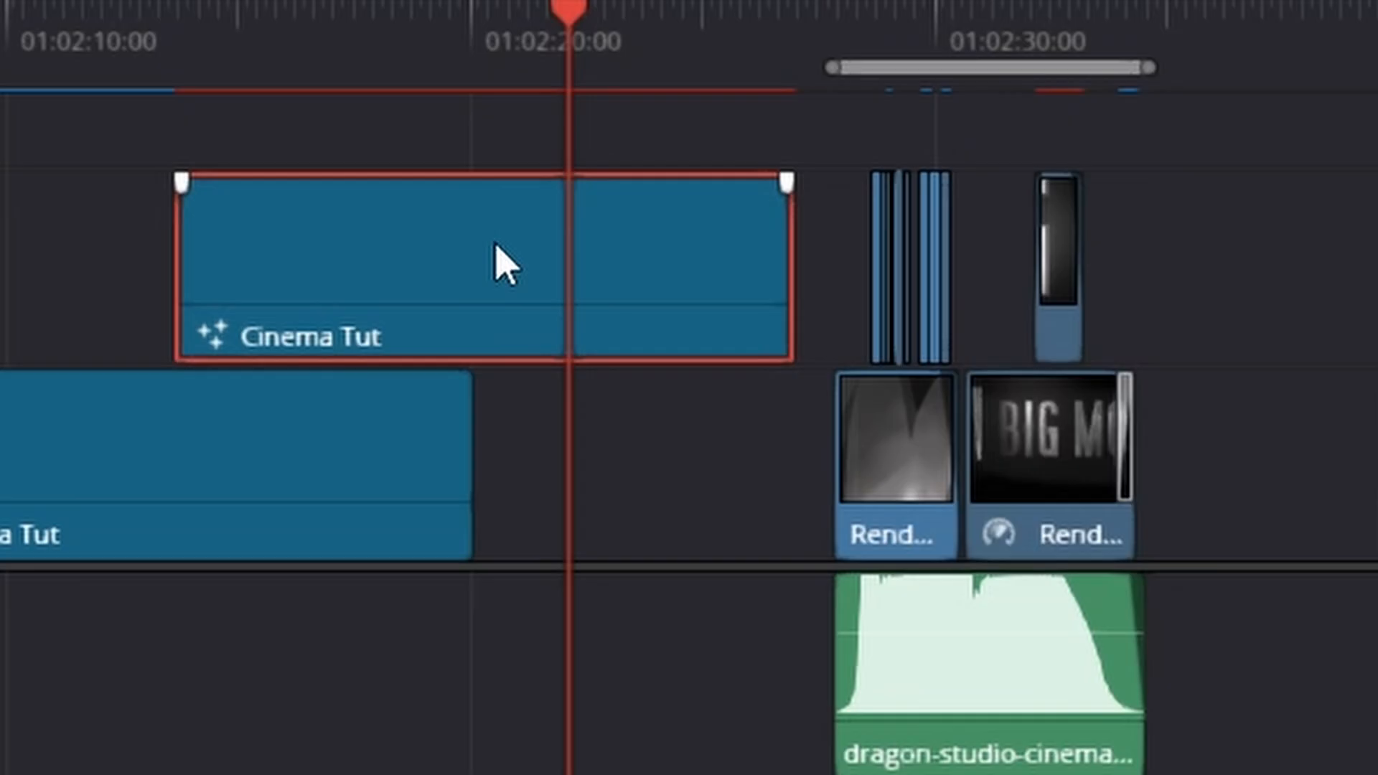
Step: Bring up the Render in Place option for the duplicated Cinema Tut clip and scrub the timeline
right_click(505, 264)
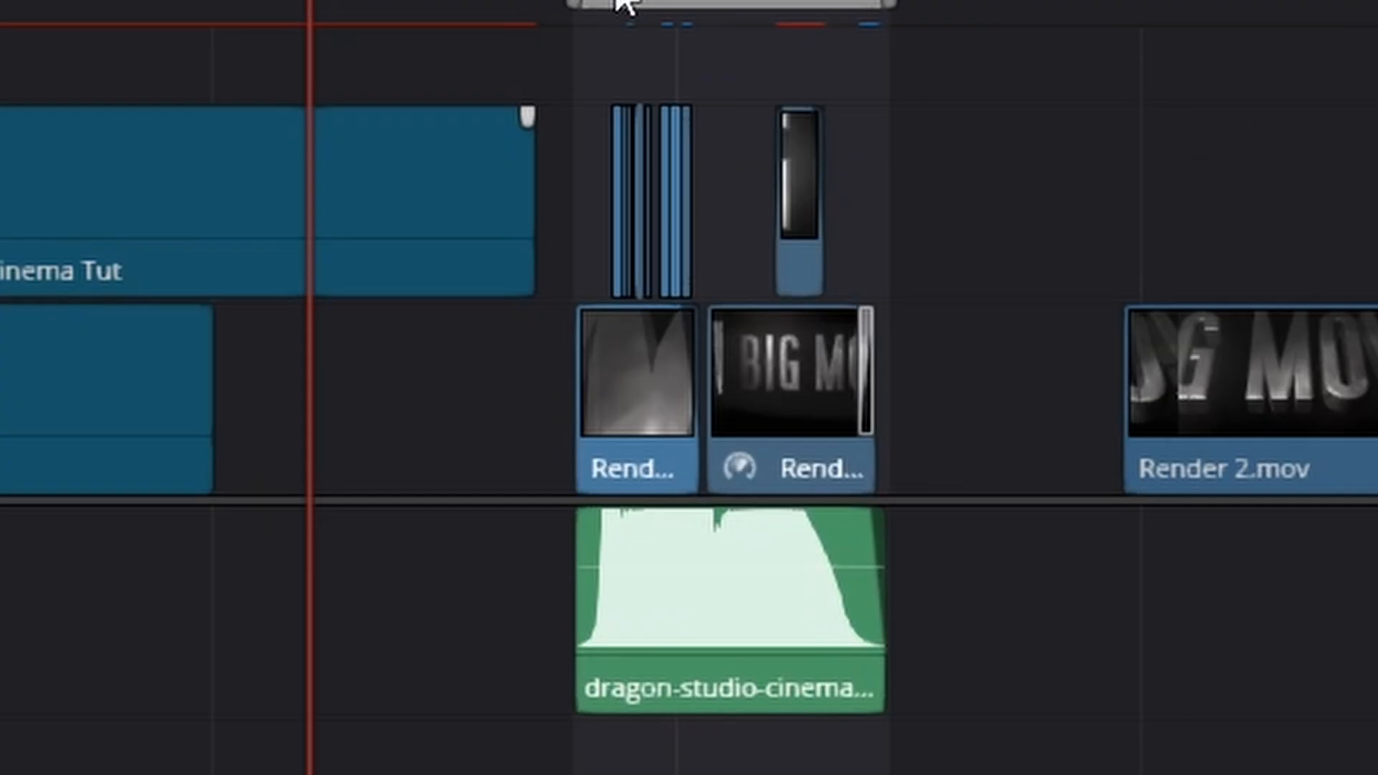
mouse_move(624, 3)
mouse_down()
mouse_move(606, 3)
mouse_move(646, 3)
mouse_up()
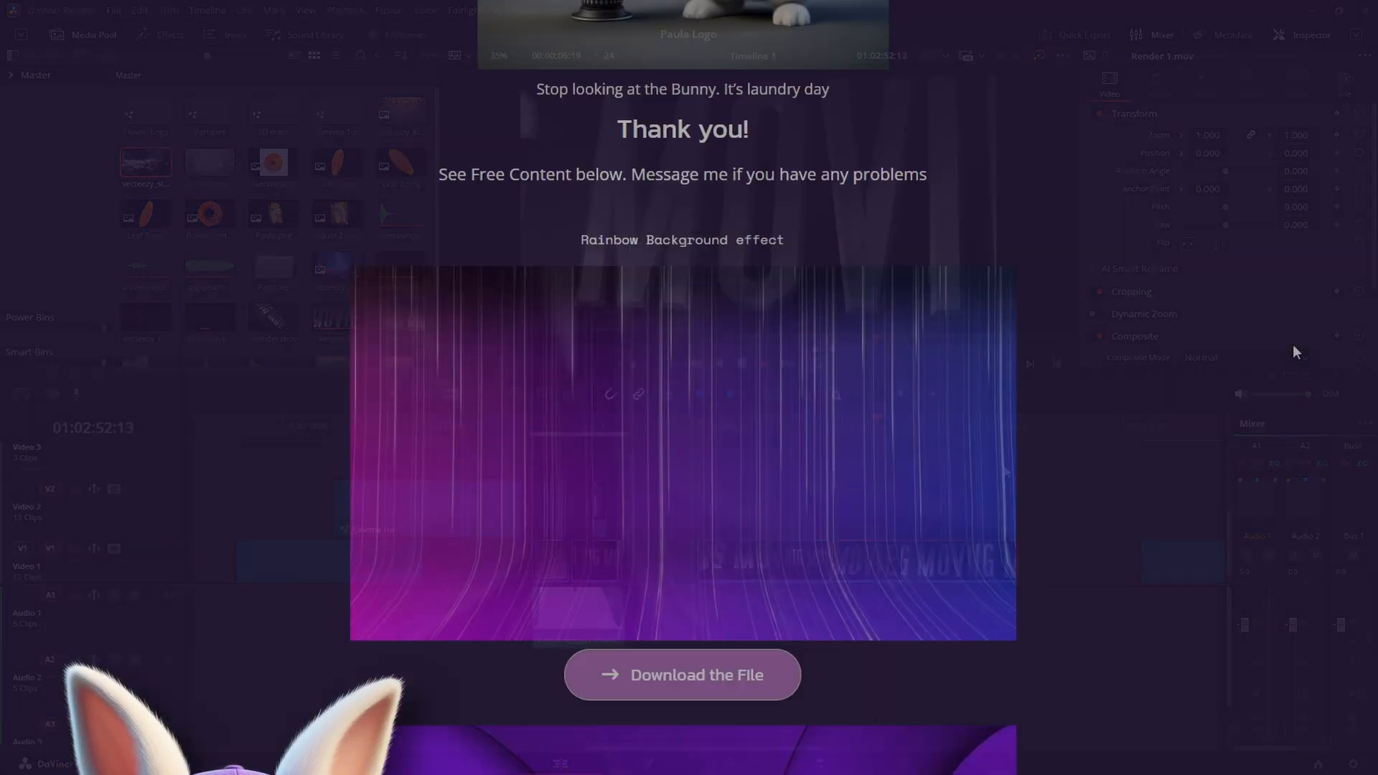
scroll(1294, 344, down, 9)
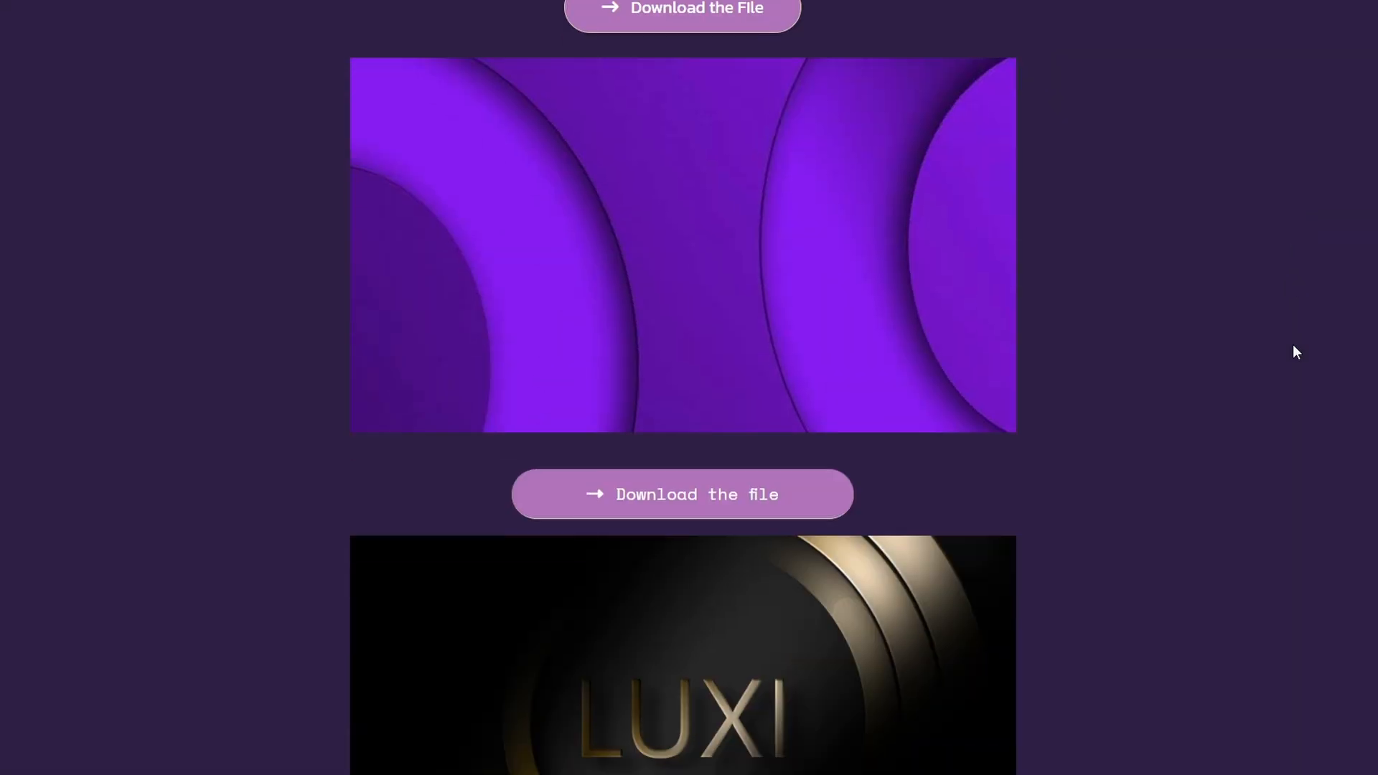
scroll(1293, 352, down, 20)
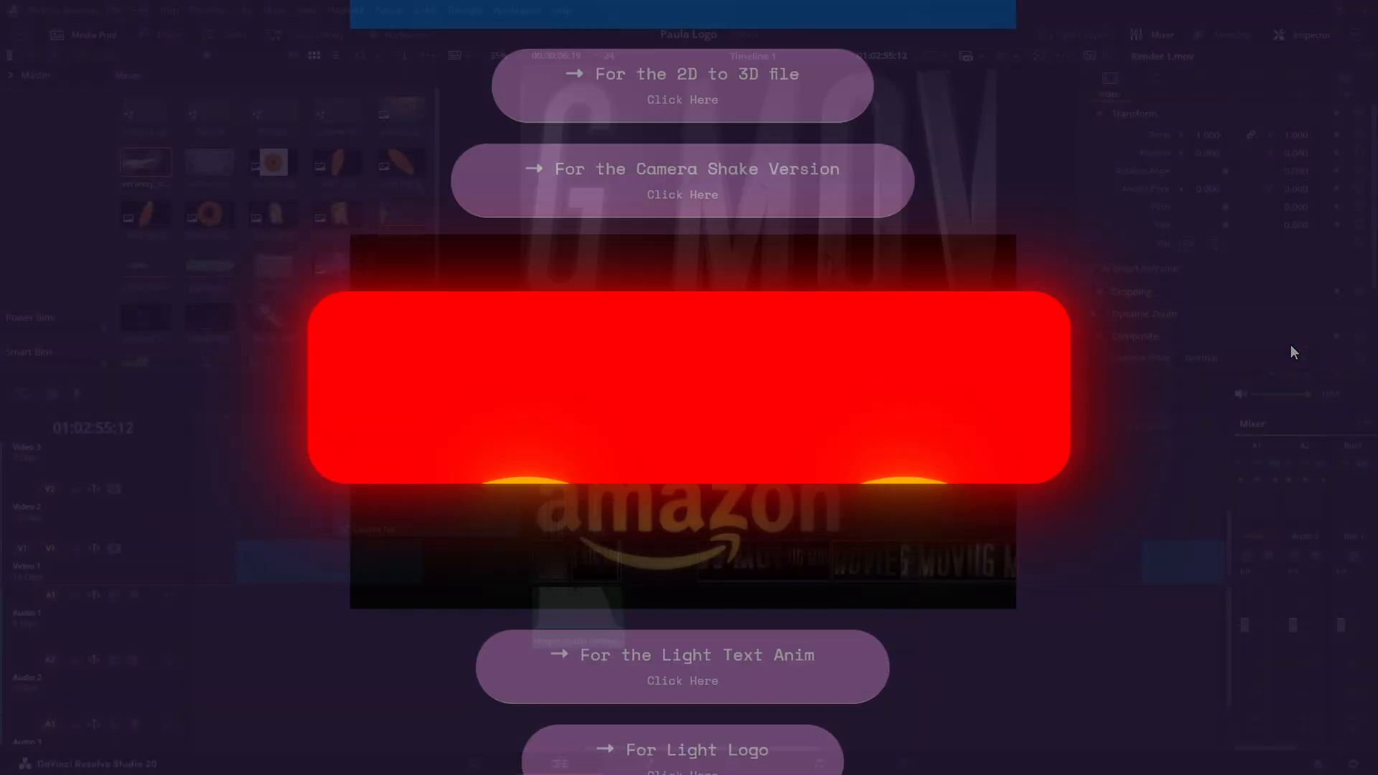